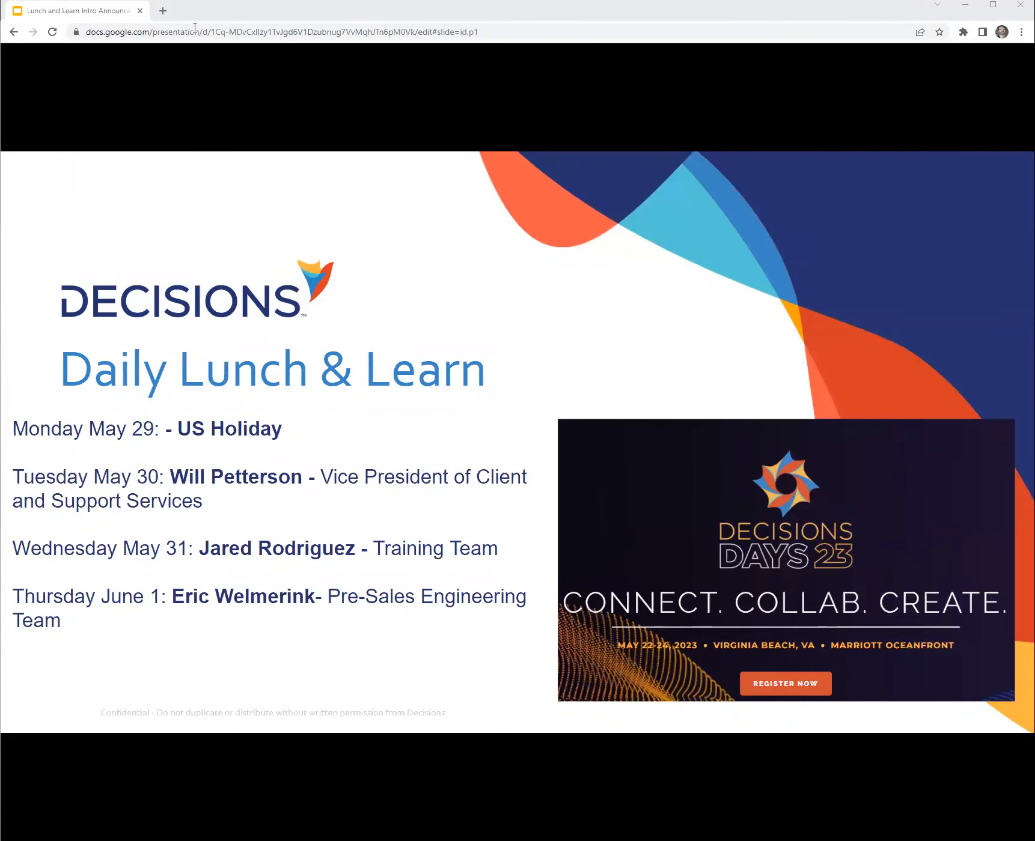
# - Open Decisions Studio at localhost in a new browser tab
pyautogui.click(163, 11)
pyautogui.write('localhost')
pyautogui.press('Return')
pyautogui.click(78, 12)
pyautogui.click(215, 12)
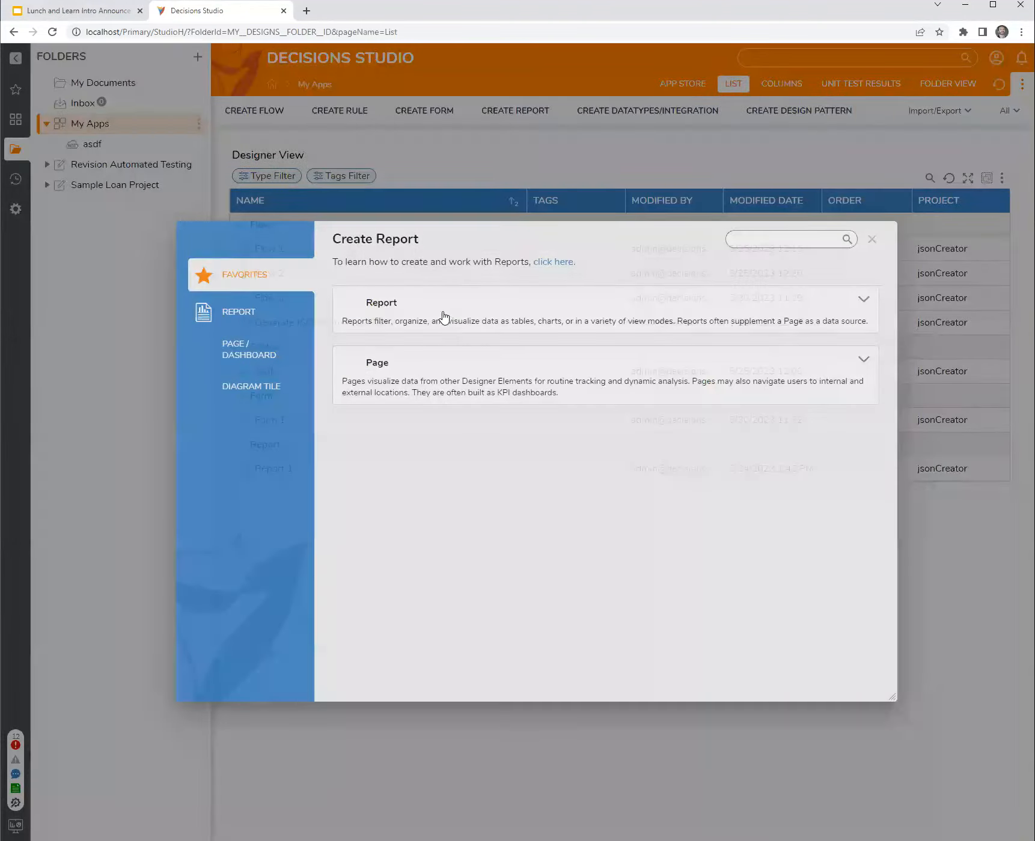
# - Create a new report with the default name and add the Auto Test Settings [Folder] folder extension as its data source
pyautogui.click(444, 318)
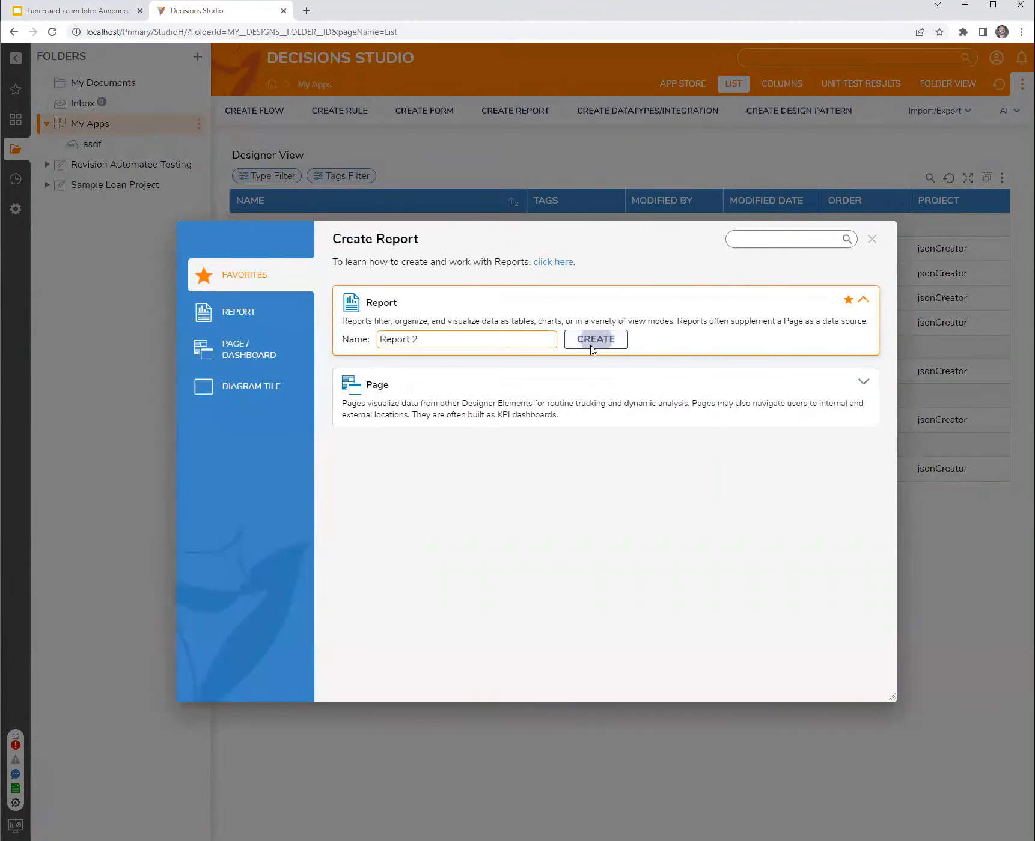
pyautogui.click(594, 343)
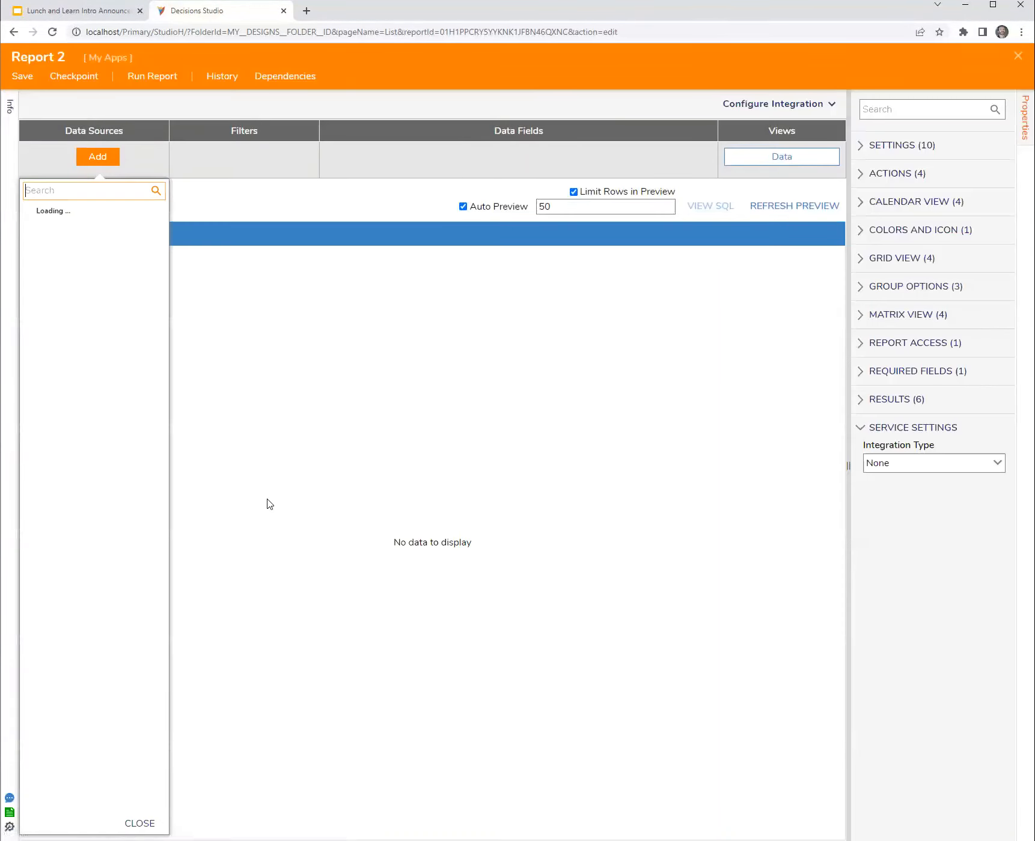
pyautogui.click(28, 353)
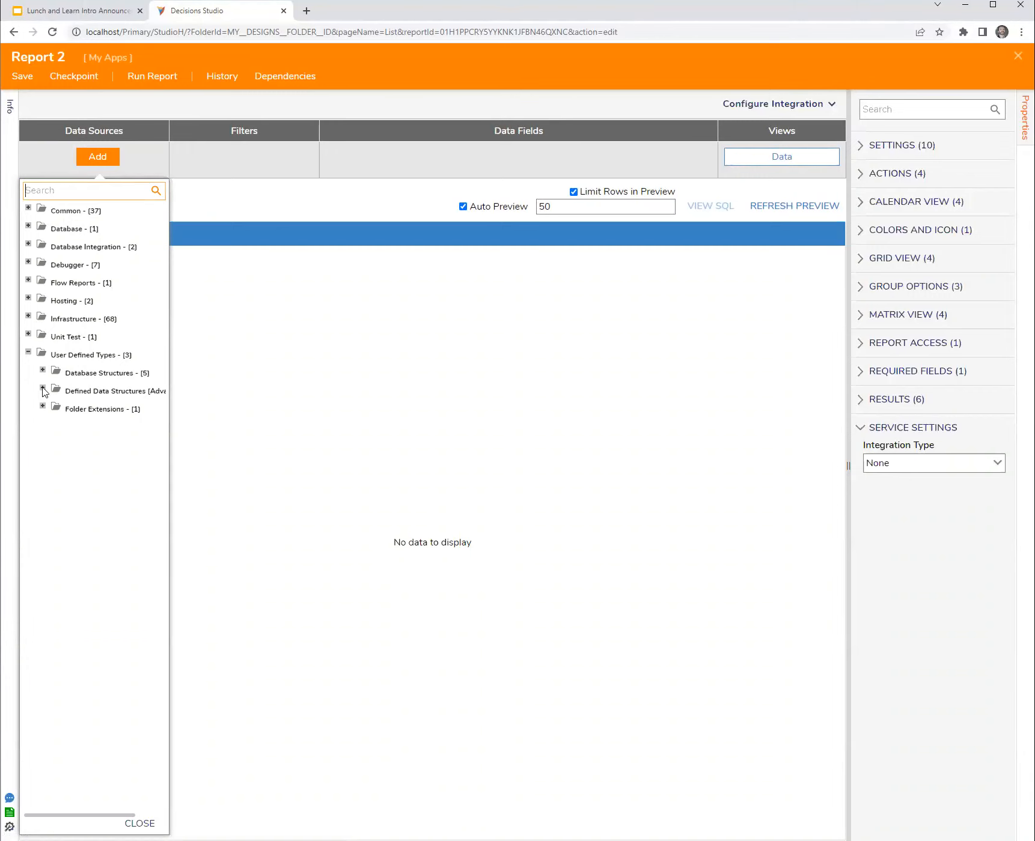
pyautogui.click(43, 406)
pyautogui.click(114, 430)
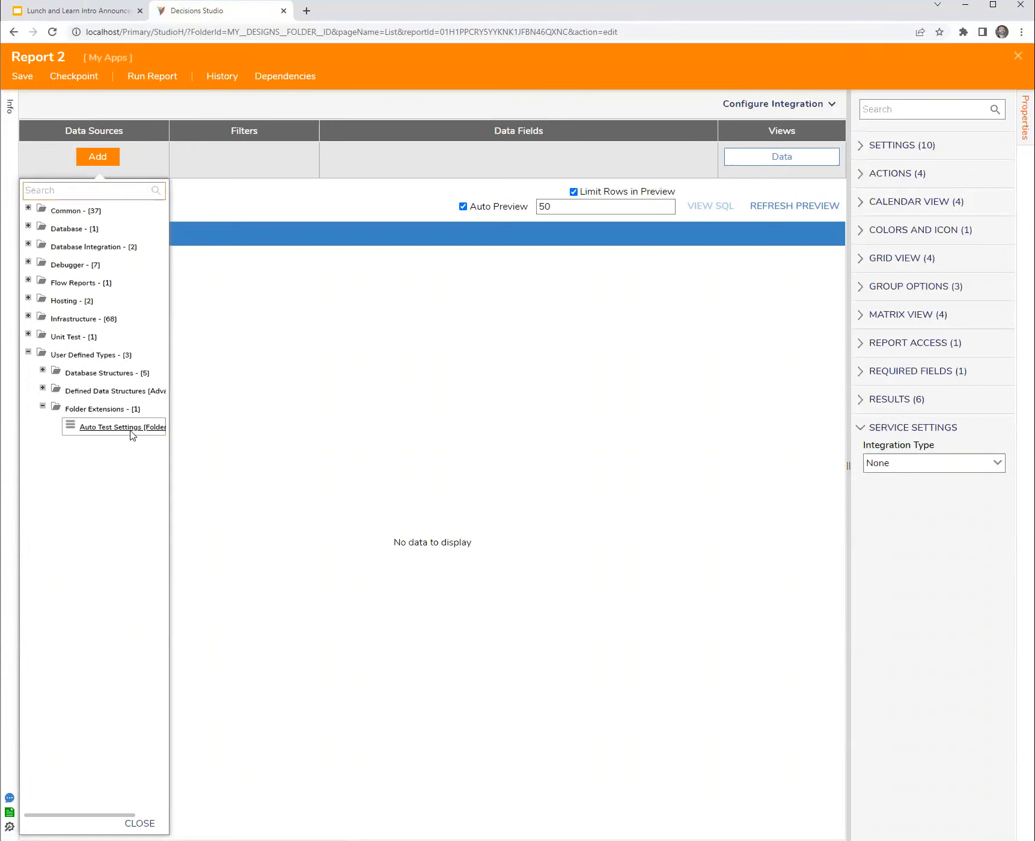
# - Add the Created by me entity filter to the report
pyautogui.click(361, 166)
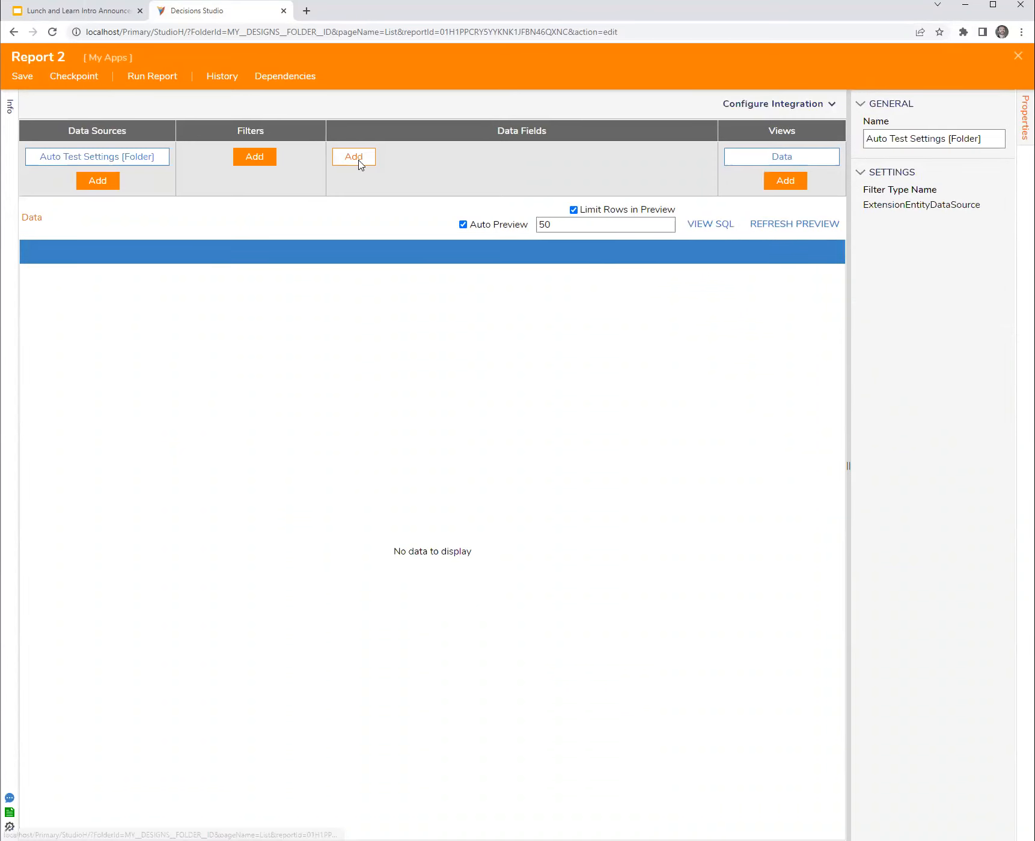
pyautogui.click(258, 161)
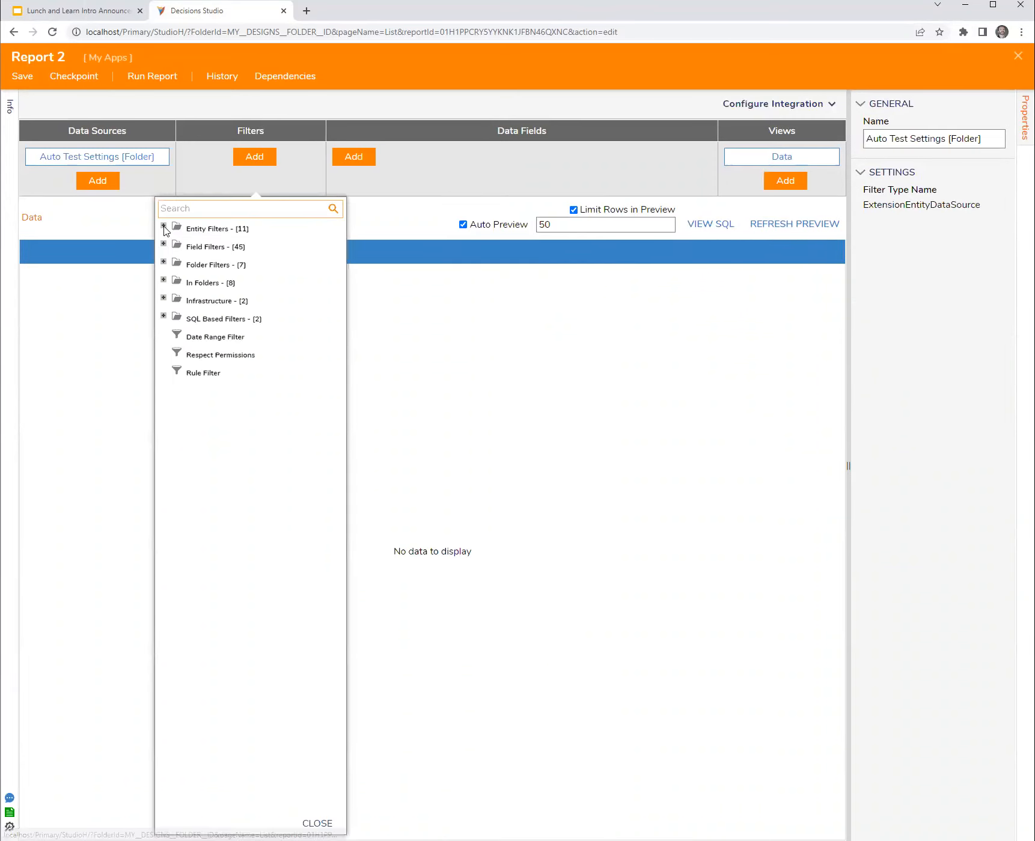
pyautogui.click(164, 226)
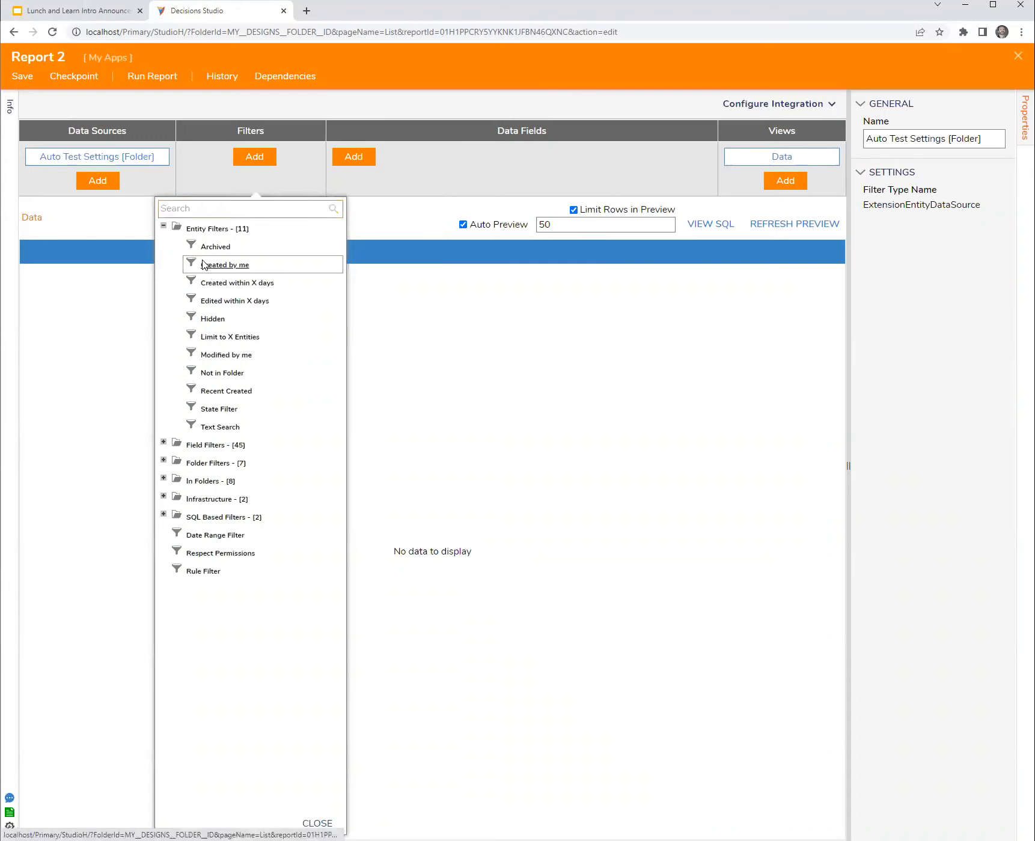
pyautogui.click(225, 265)
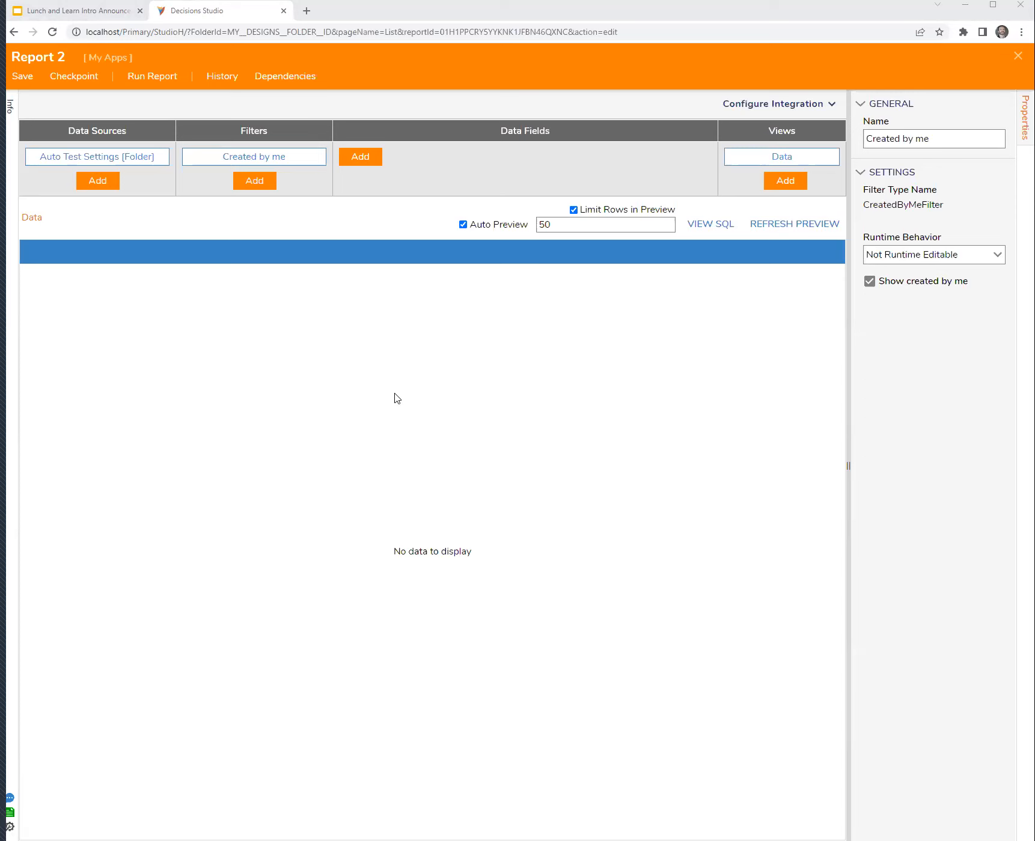
# - Add Created By, Created On Date and Default Page Name as the report's data fields
pyautogui.click(372, 157)
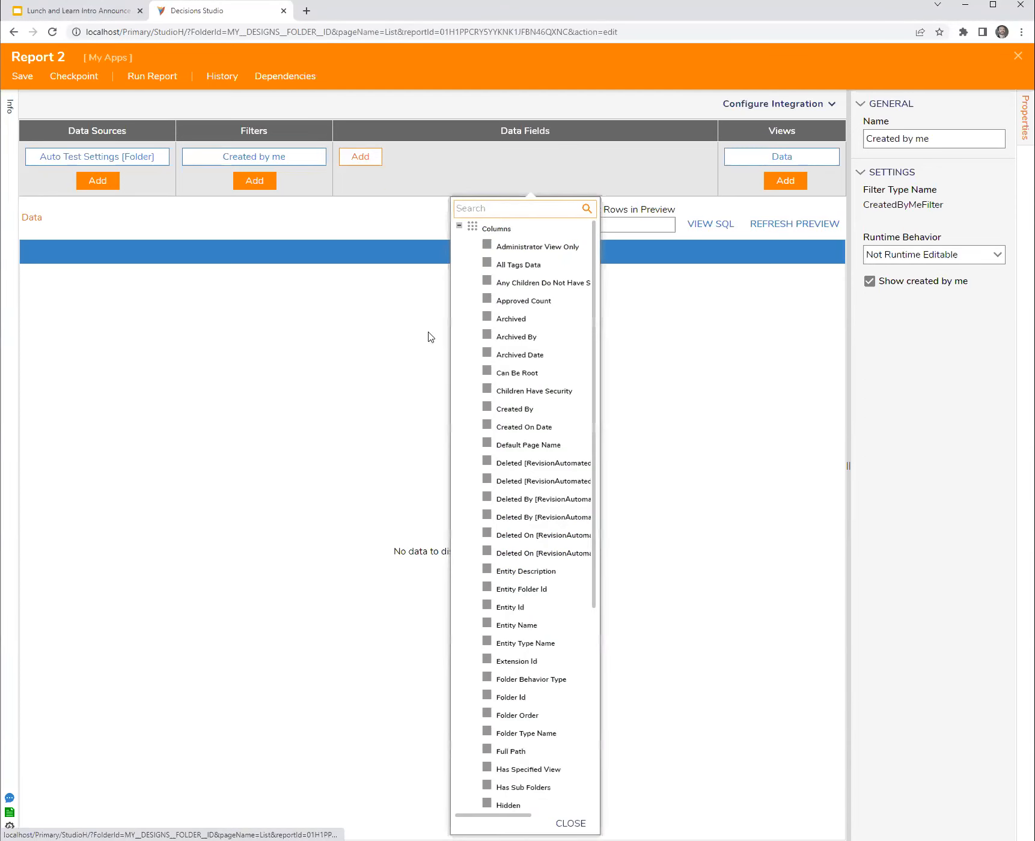
pyautogui.click(497, 410)
pyautogui.click(496, 427)
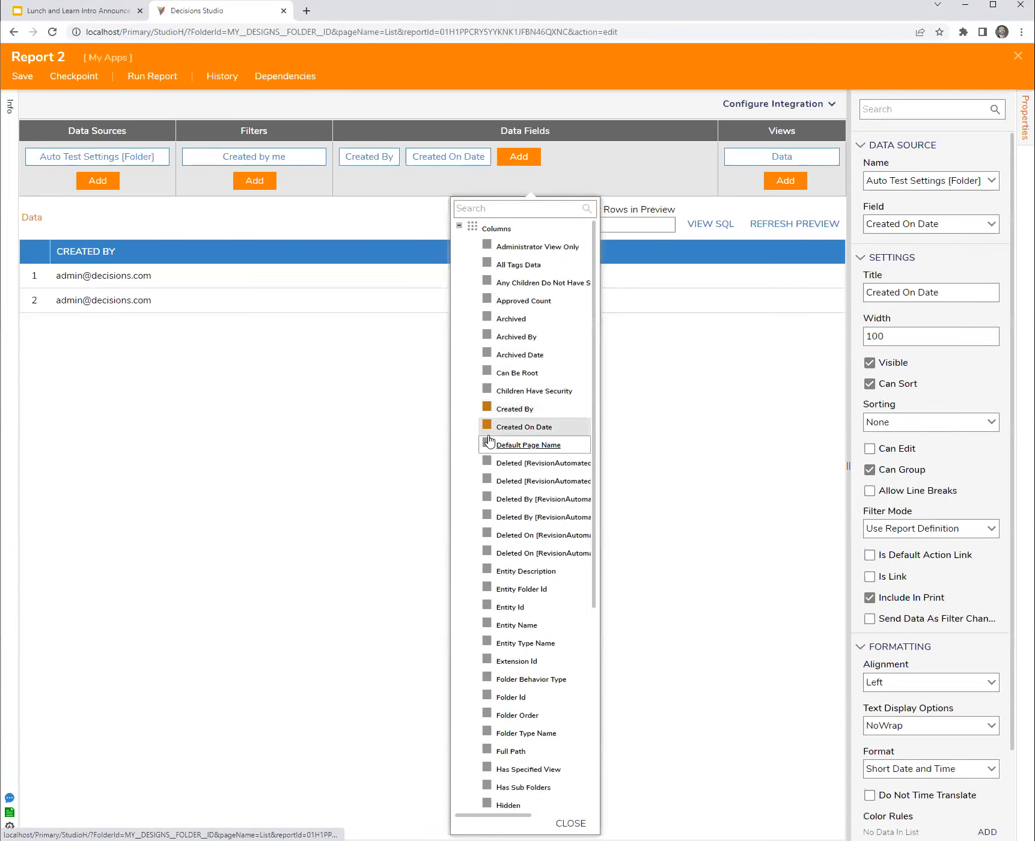
pyautogui.click(644, 95)
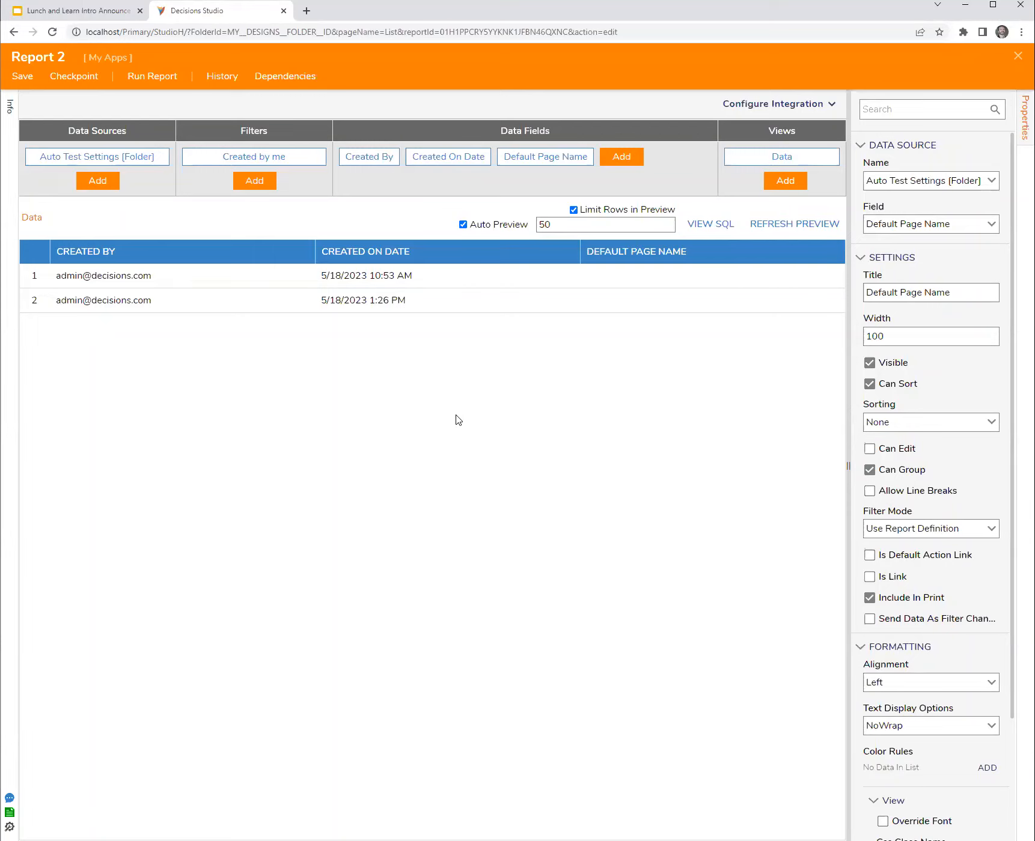
# - Add the SQL-based Current User Filter to the report
pyautogui.click(255, 181)
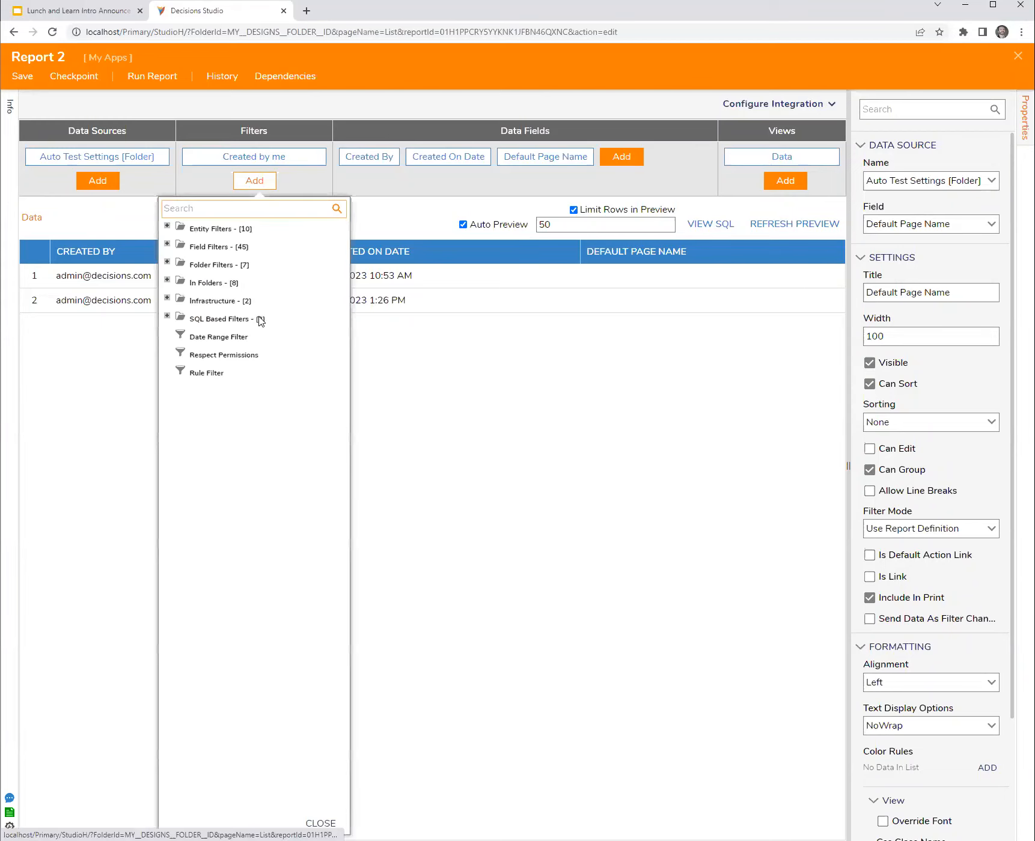
pyautogui.click(385, 213)
pyautogui.click(254, 180)
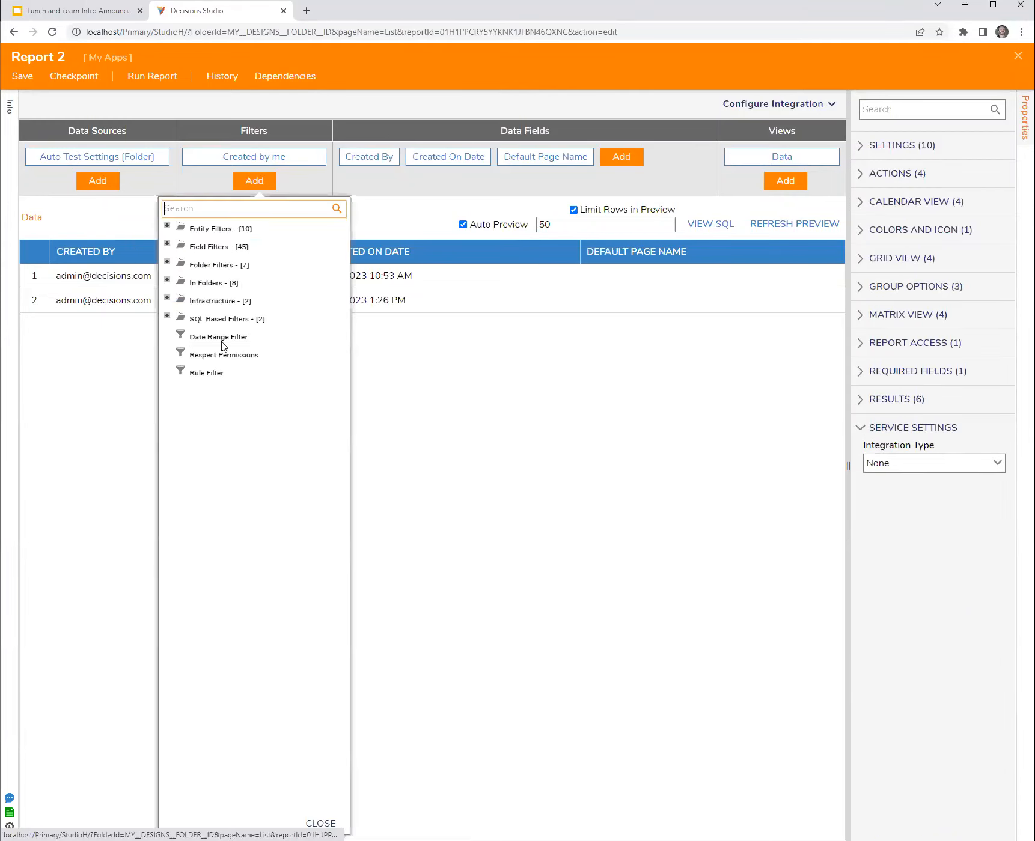
pyautogui.click(168, 316)
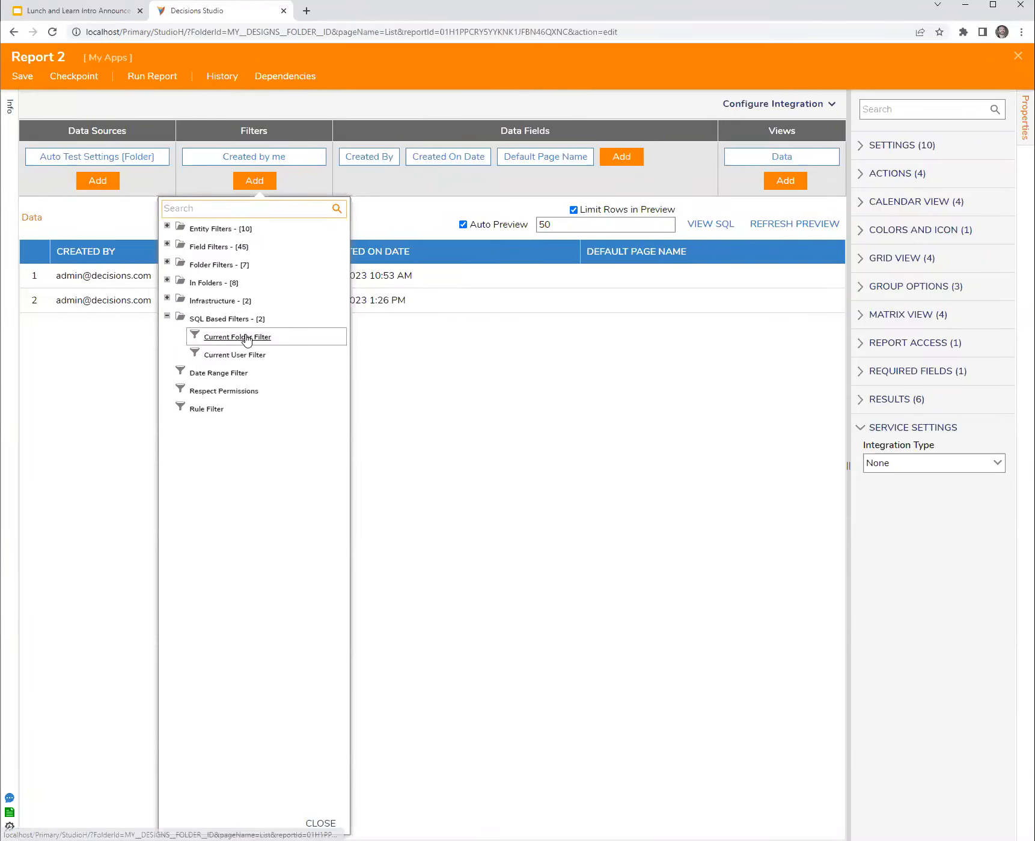
pyautogui.click(243, 360)
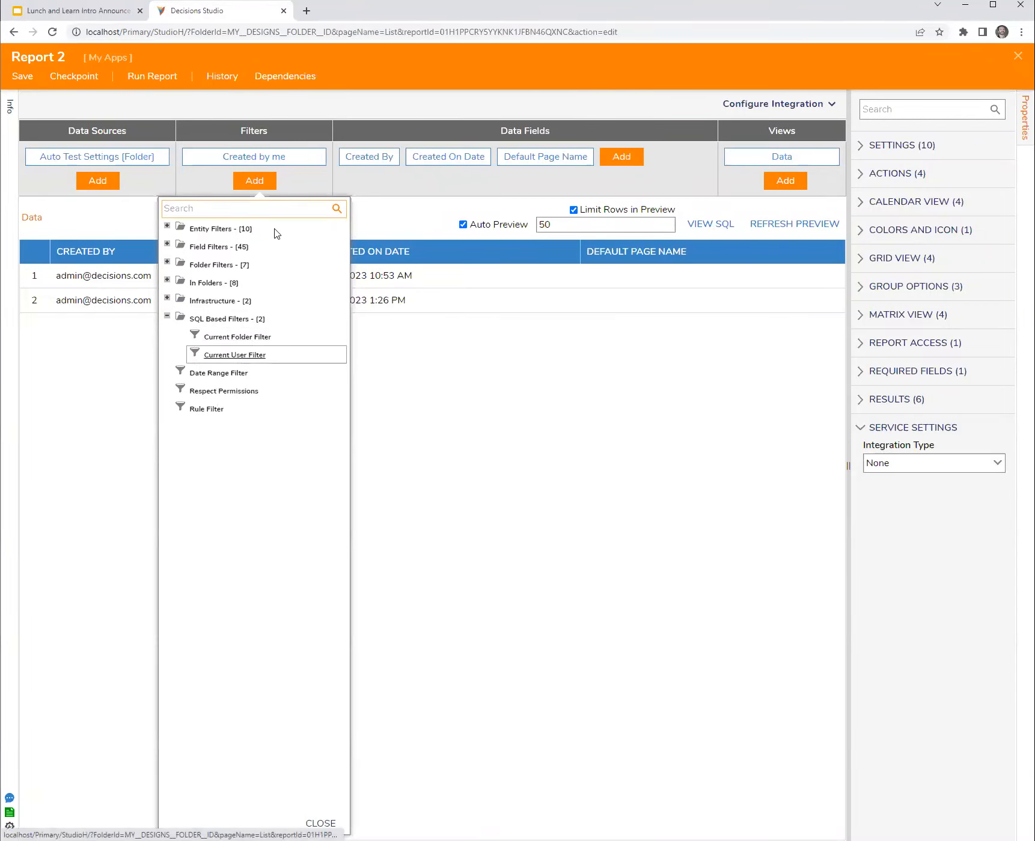
# - Examine the FieldToEvaluate and UserIdentifier options of the Current User Filter
pyautogui.click(995, 140)
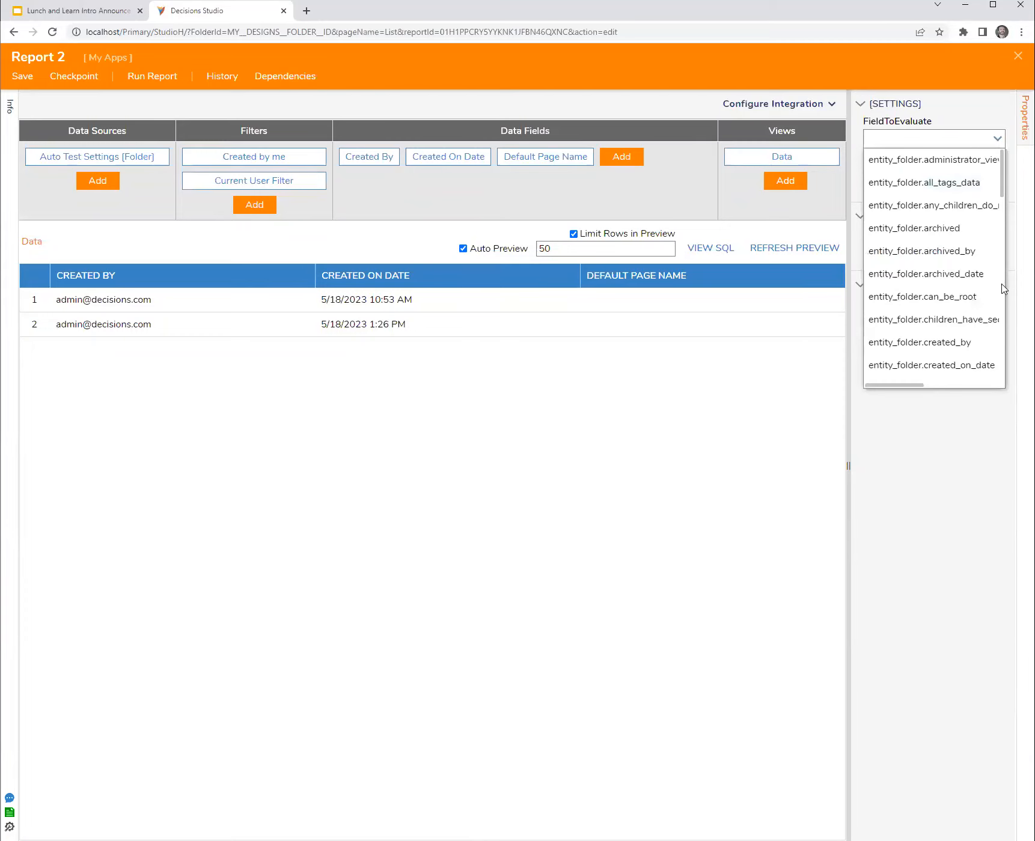
pyautogui.click(982, 107)
pyautogui.click(944, 114)
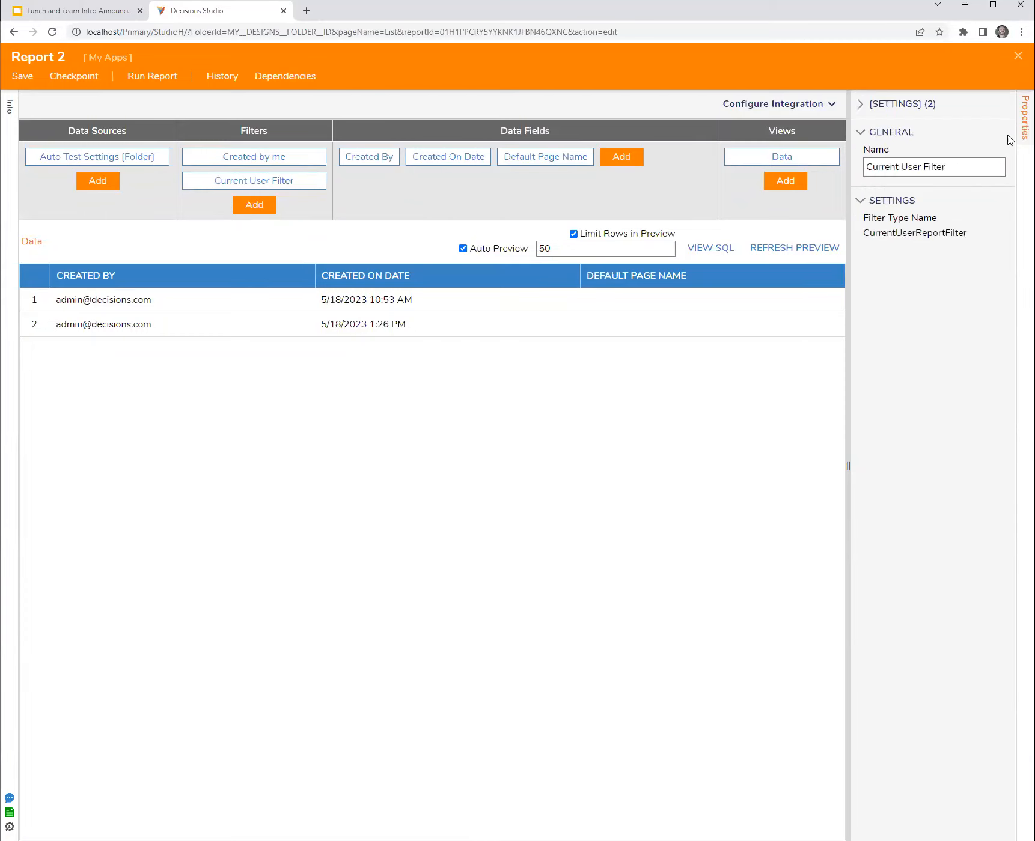
pyautogui.click(943, 114)
pyautogui.click(997, 180)
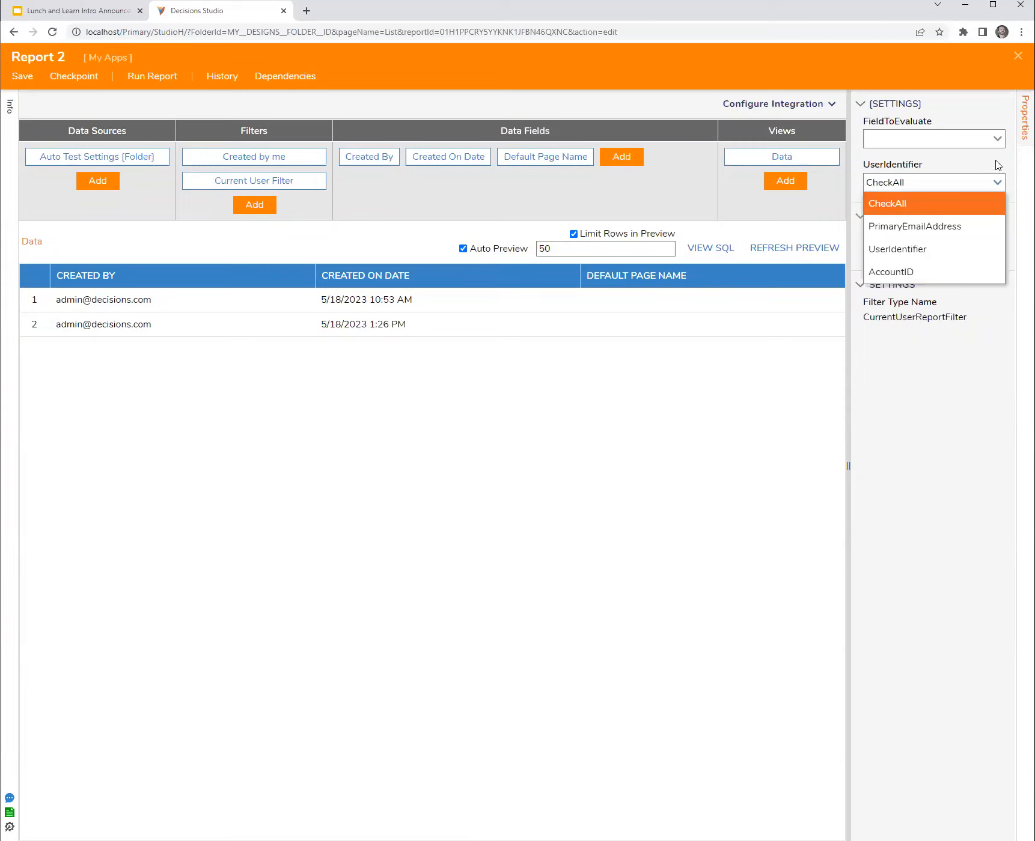
pyautogui.click(997, 165)
# - Remove the Current User Filter from the report and confirm dropping it
pyautogui.click(270, 181)
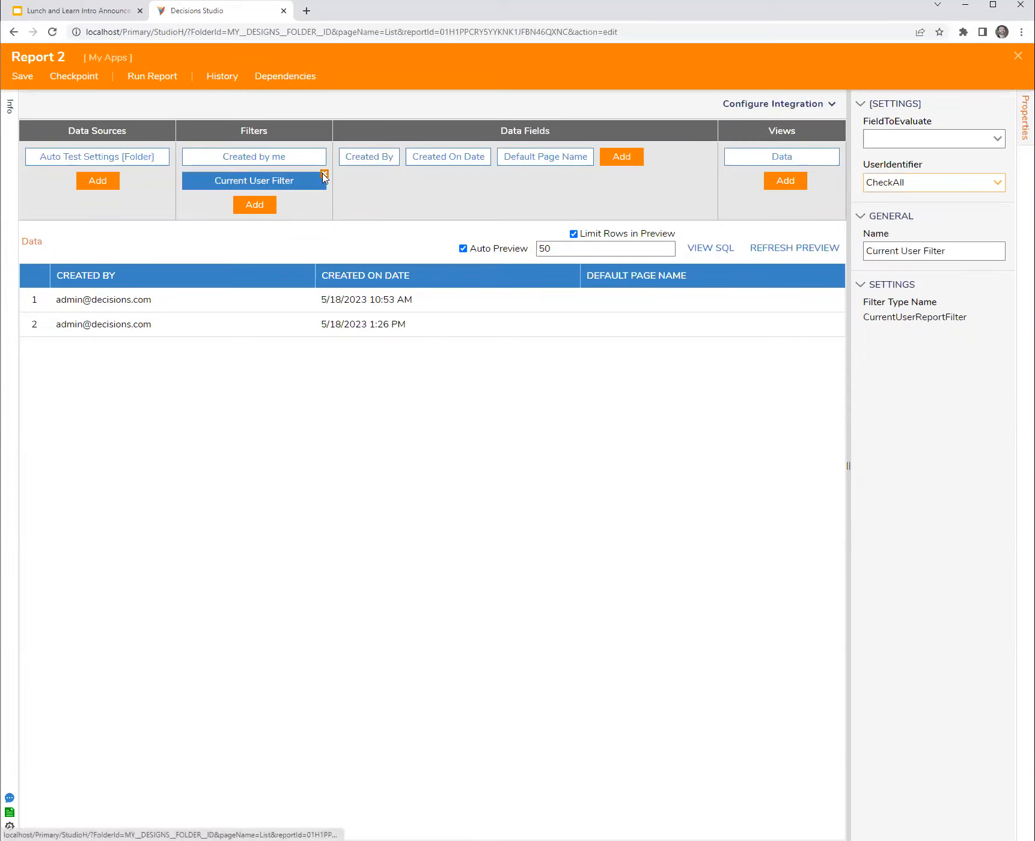
pyautogui.click(324, 174)
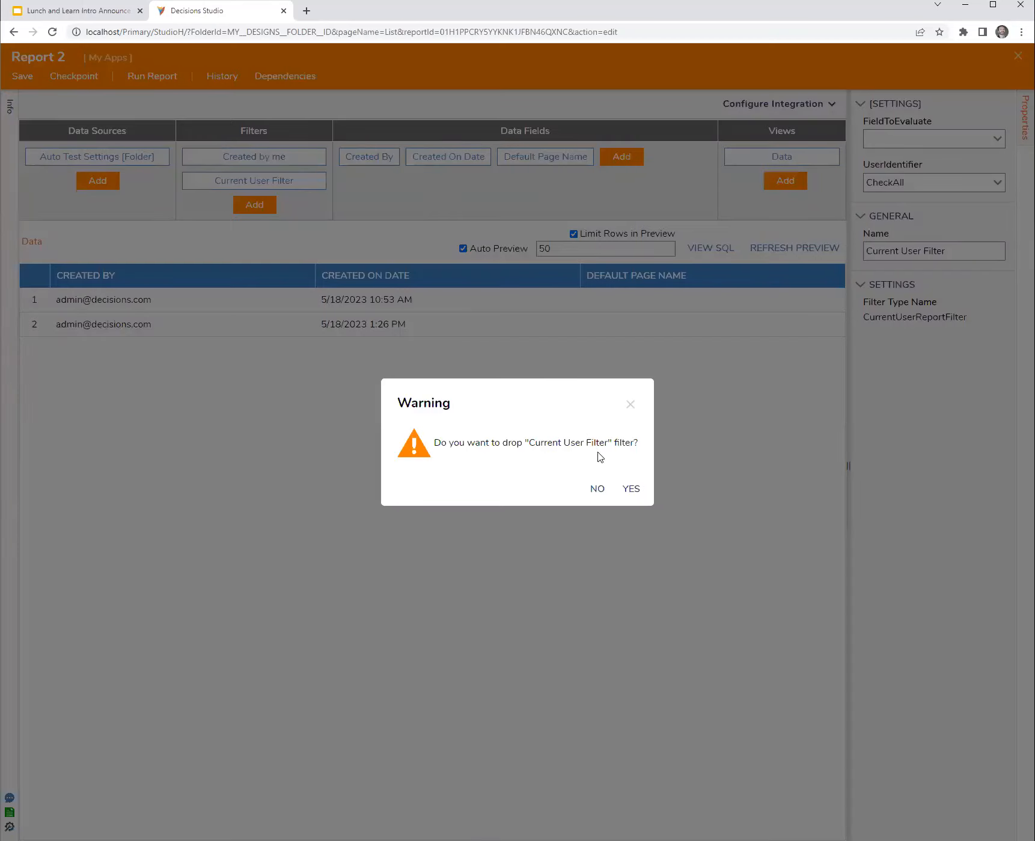
pyautogui.click(638, 494)
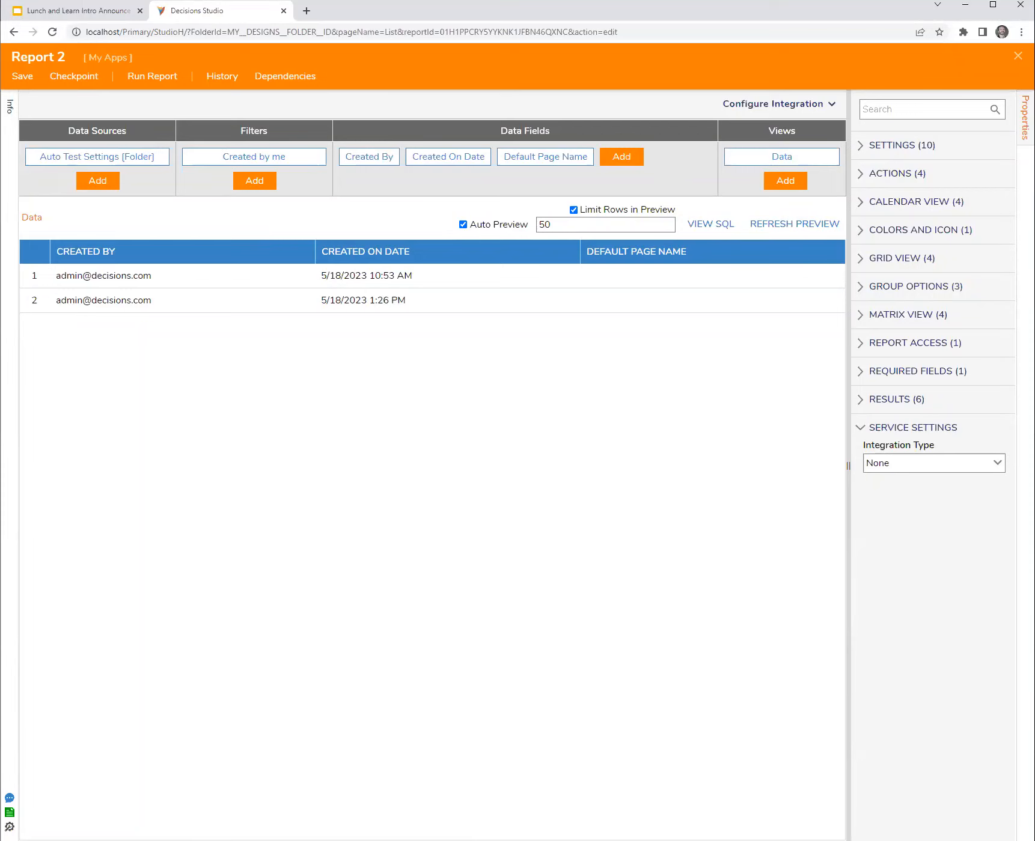
pyautogui.hotkey('alt', 'Tab')
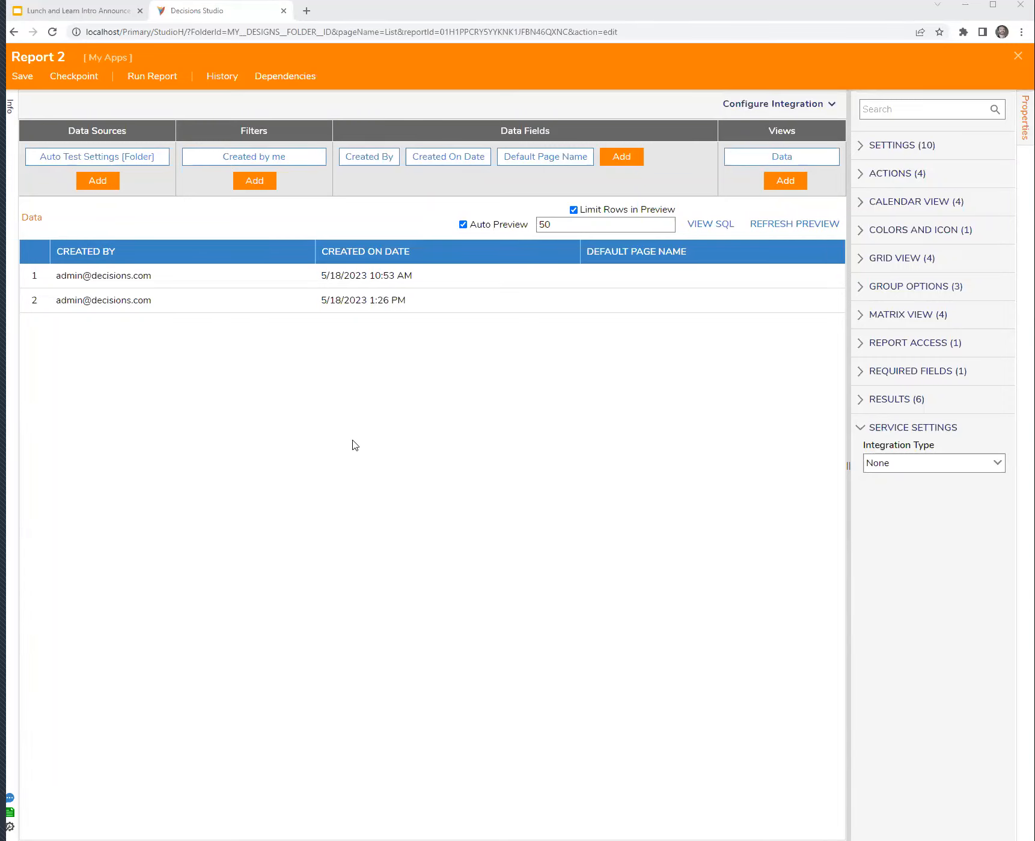
pyautogui.click(336, 462)
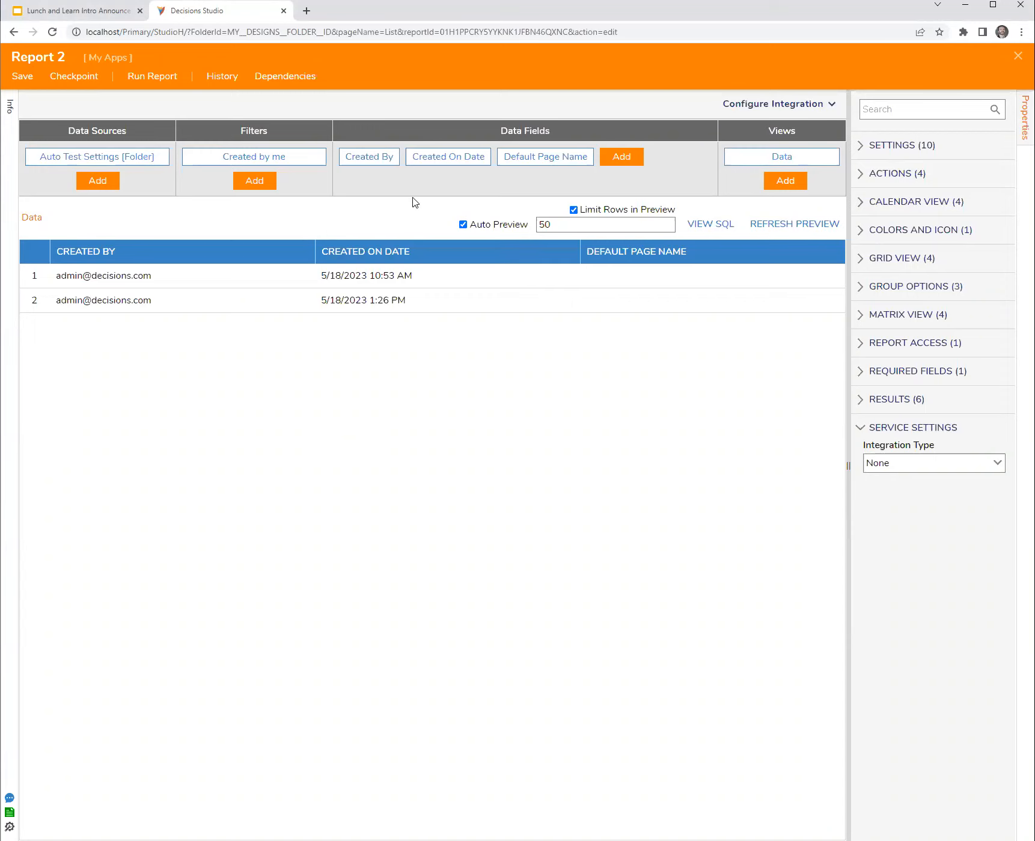
# - Add a Current User Filter from the SQL-based filters alongside the Created by me filter
pyautogui.click(250, 181)
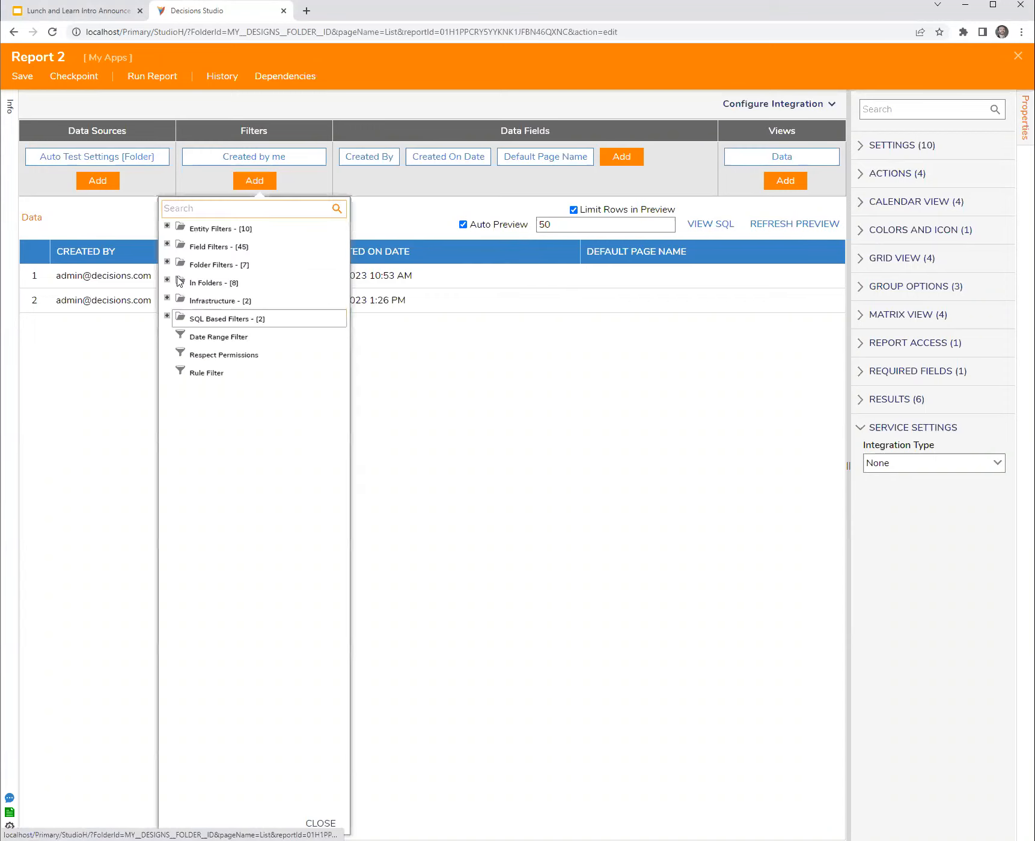
pyautogui.click(258, 182)
pyautogui.click(259, 183)
pyautogui.click(187, 323)
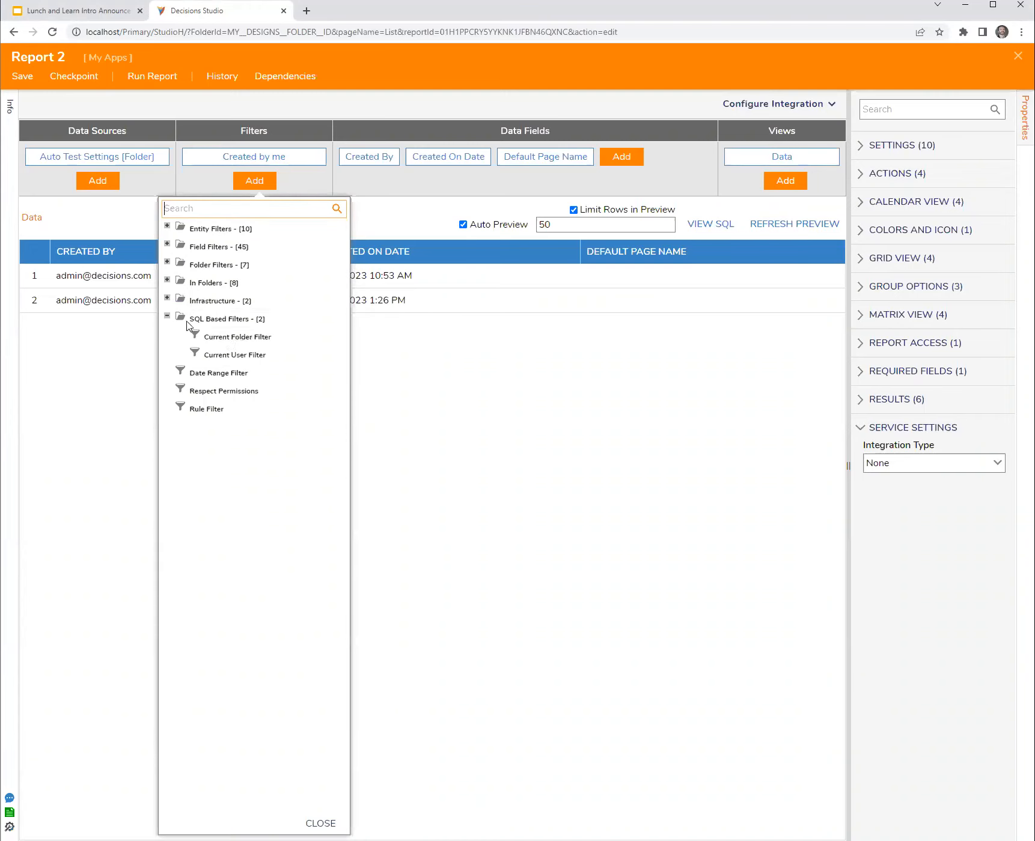
pyautogui.click(234, 355)
# - Widen the filter's properties area, review the FieldToEvaluate choices, and set UserIdentifier to PrimaryEmailAddress
pyautogui.click(999, 141)
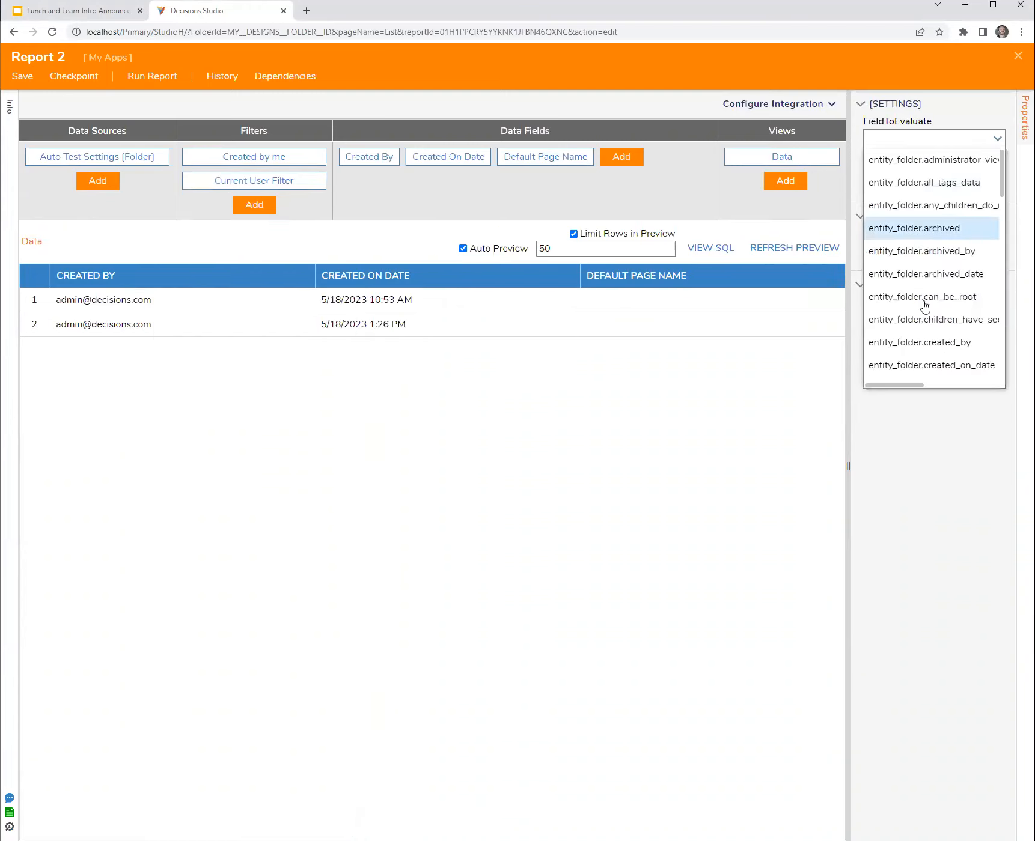
pyautogui.moveTo(848, 363); pyautogui.dragTo(711, 368)
pyautogui.click(1004, 144)
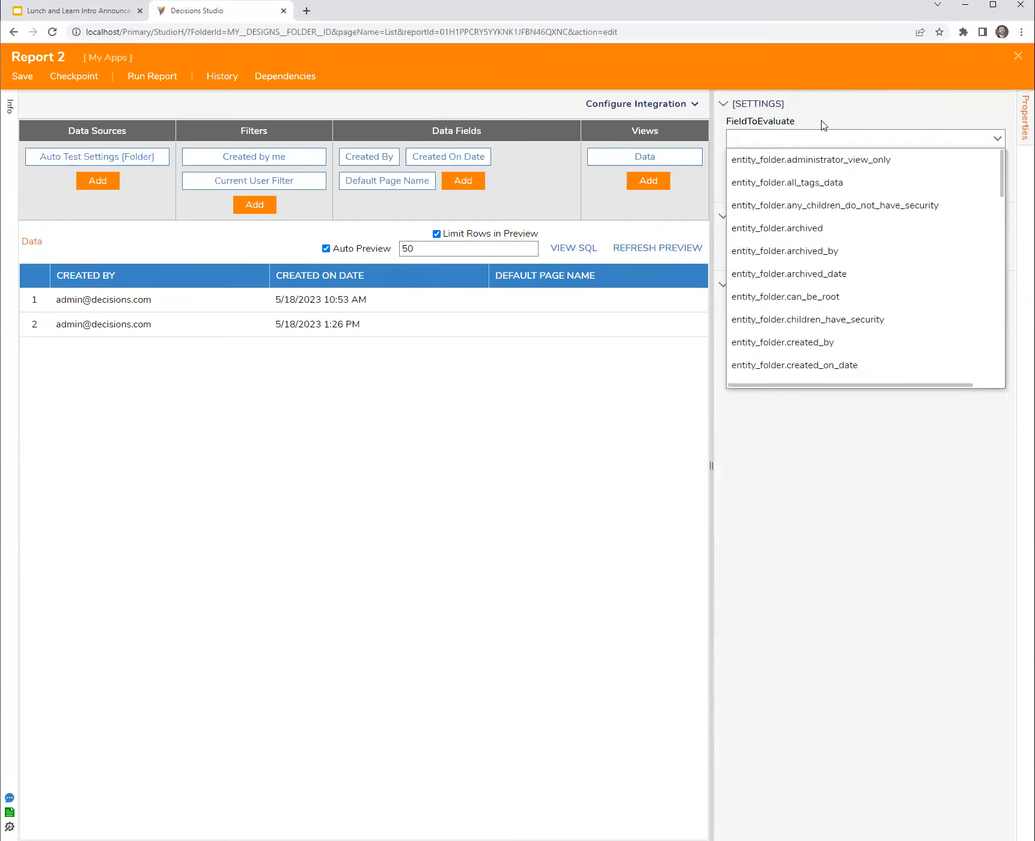
pyautogui.click(863, 107)
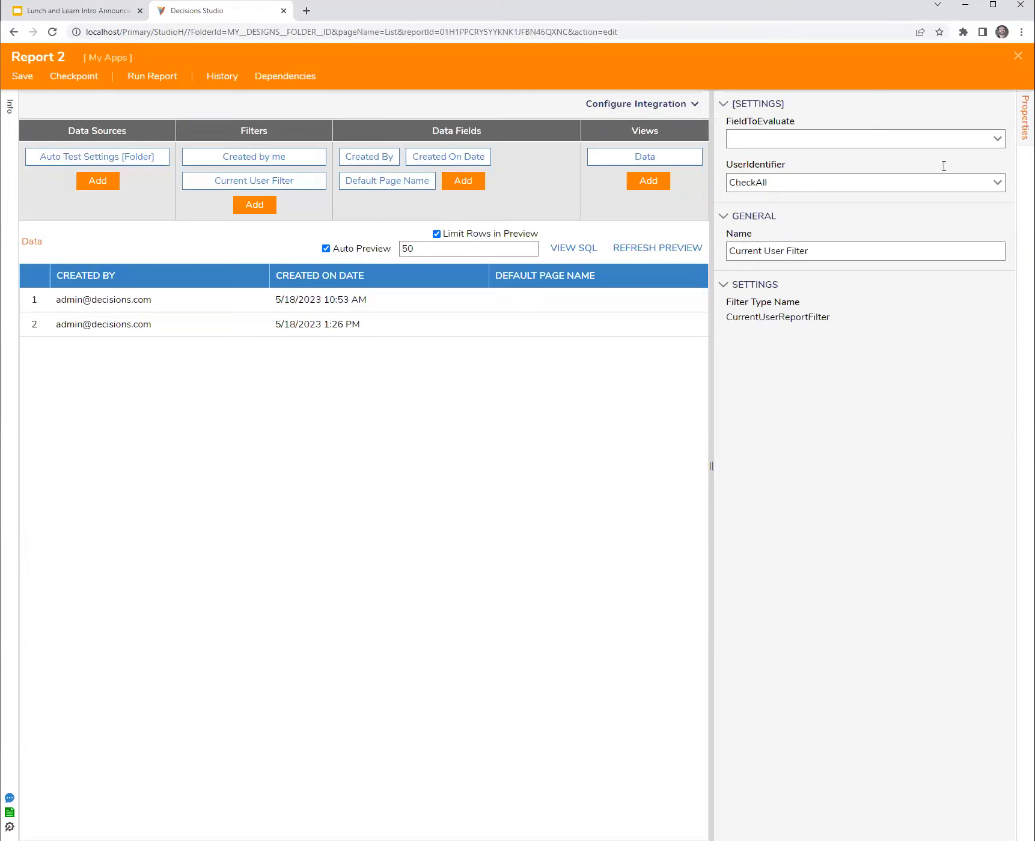
pyautogui.click(997, 190)
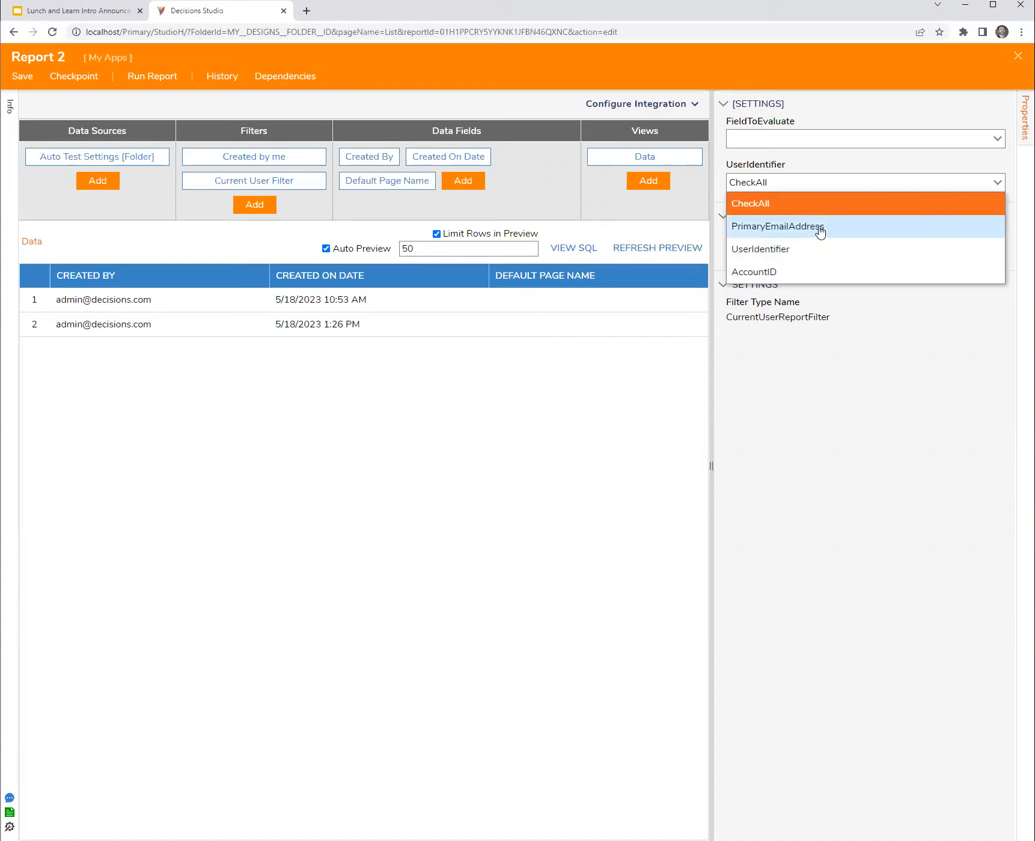
pyautogui.click(820, 231)
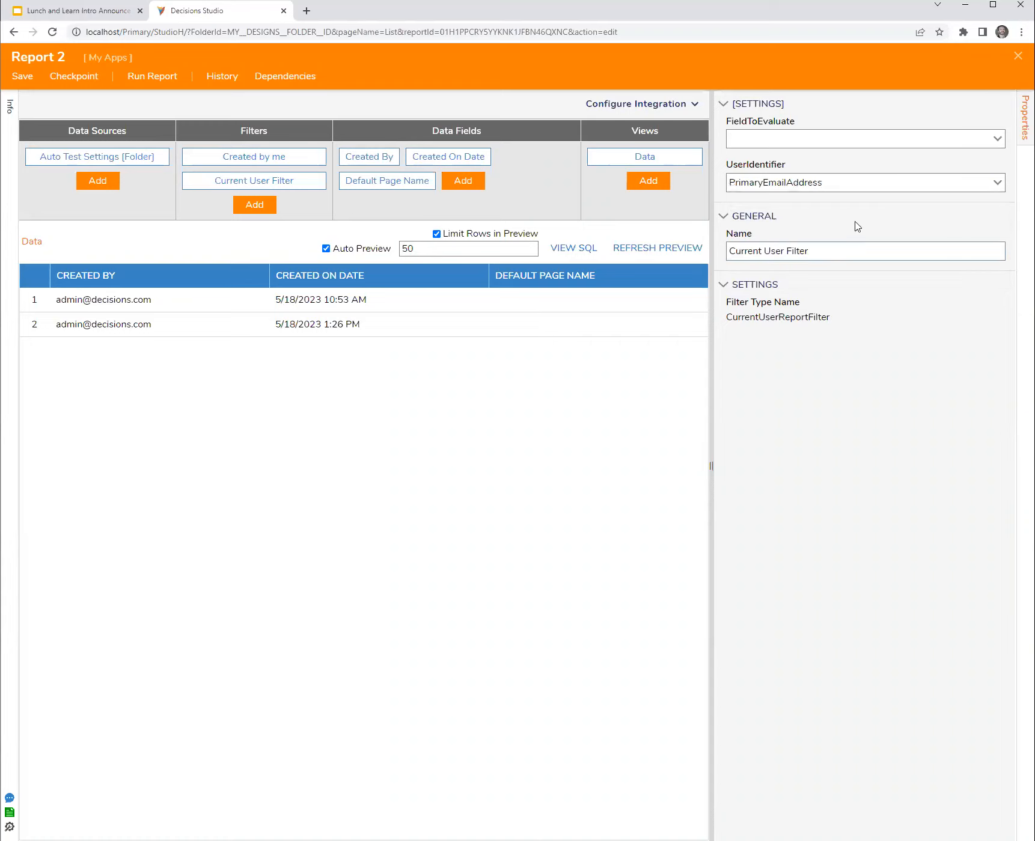
# - Add an Or infrastructure filter to the report and set its Filter 1 to Current User Filter
pyautogui.click(259, 207)
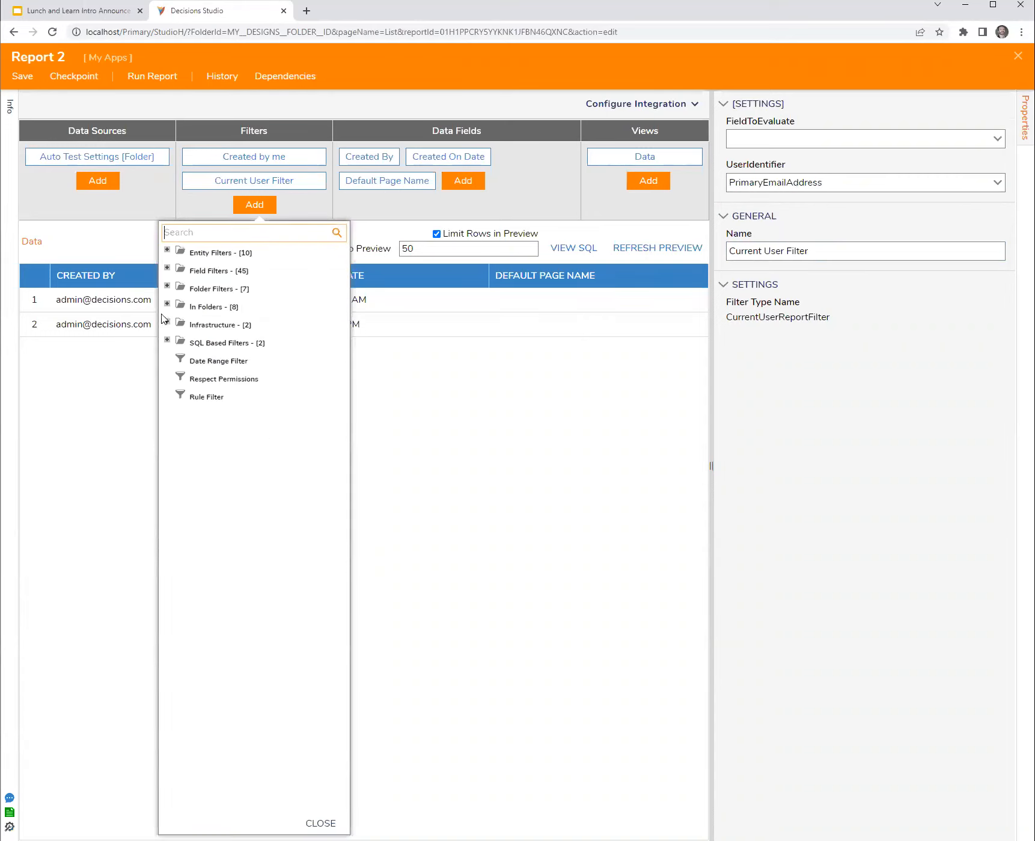
pyautogui.click(167, 322)
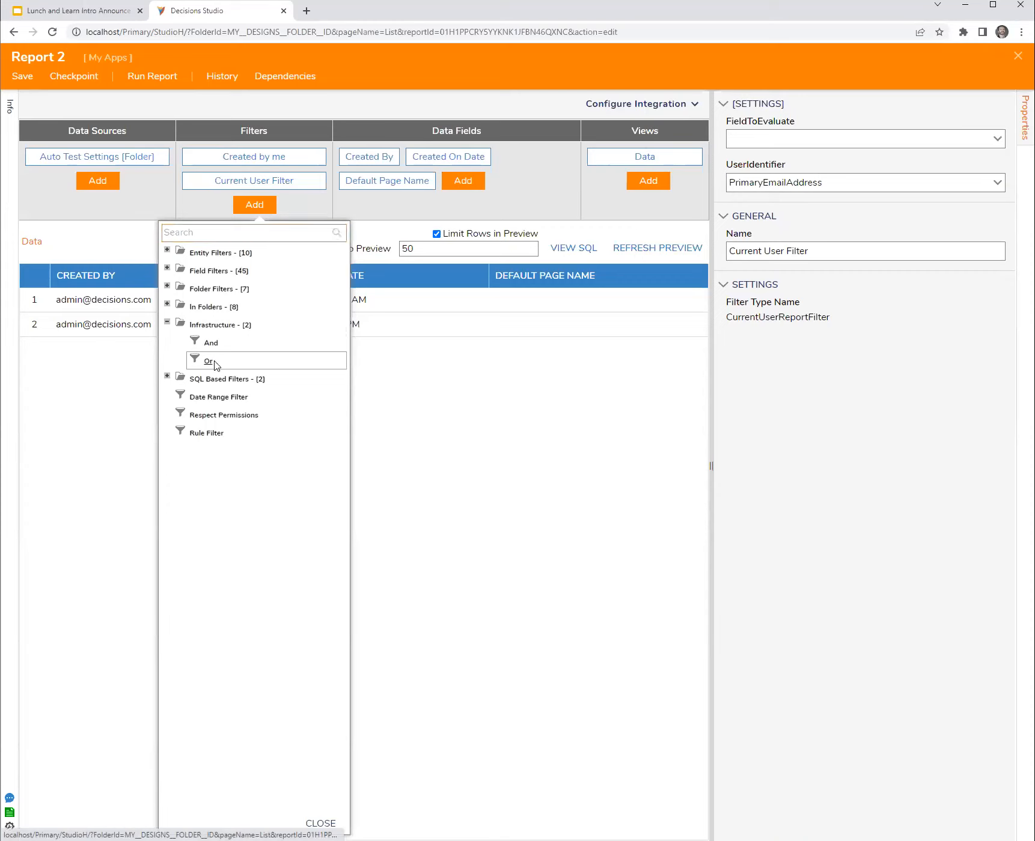
pyautogui.click(208, 361)
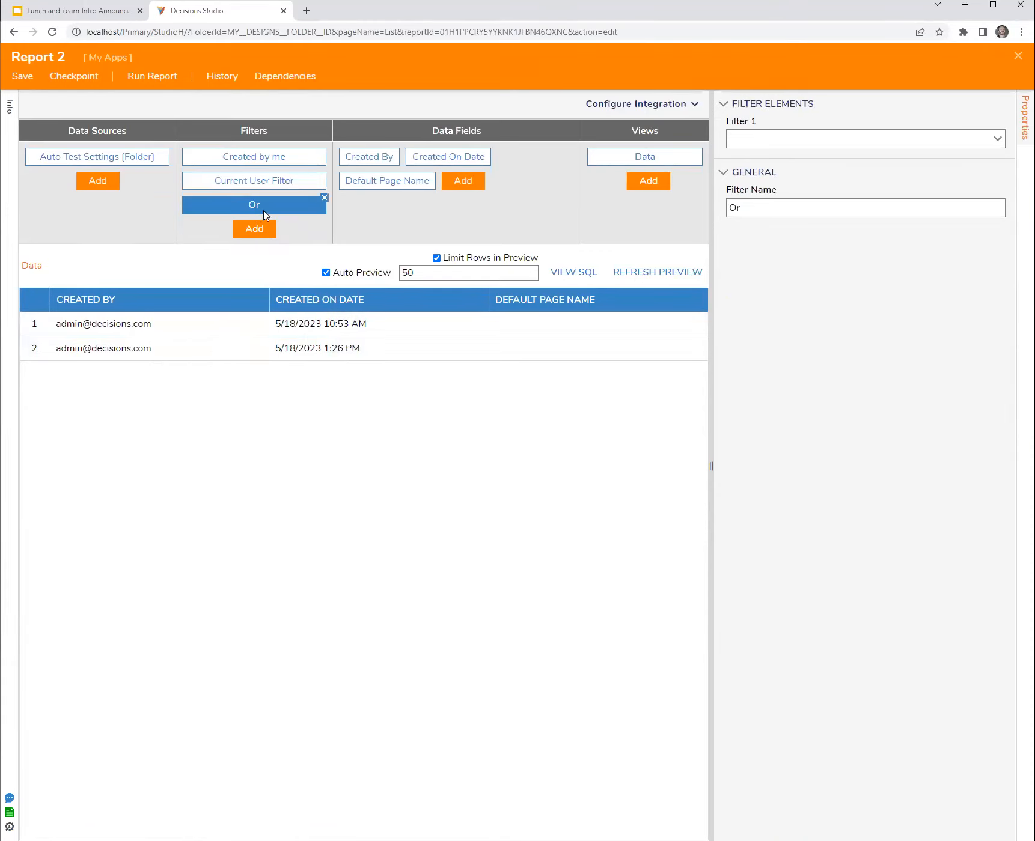
pyautogui.click(997, 142)
pyautogui.click(866, 168)
pyautogui.click(1001, 186)
pyautogui.click(941, 450)
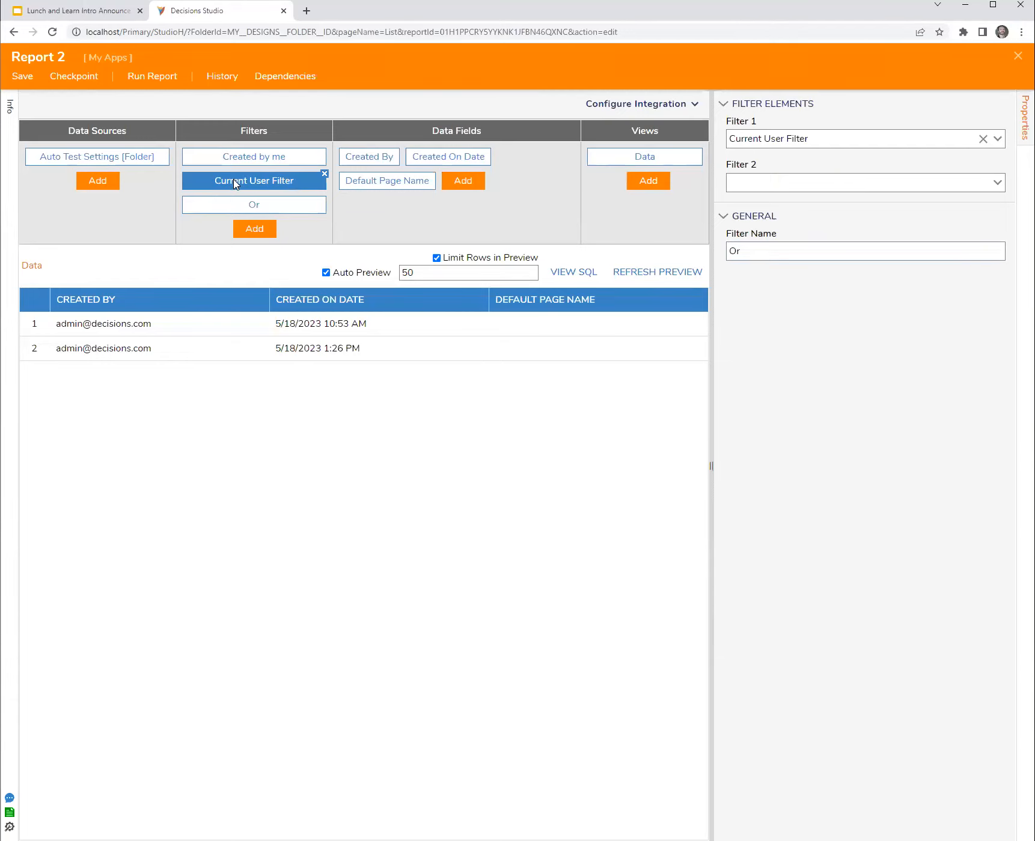
# - Remove the Or filter from the report and list the available Infrastructure filters for adding another
pyautogui.click(325, 198)
pyautogui.click(597, 488)
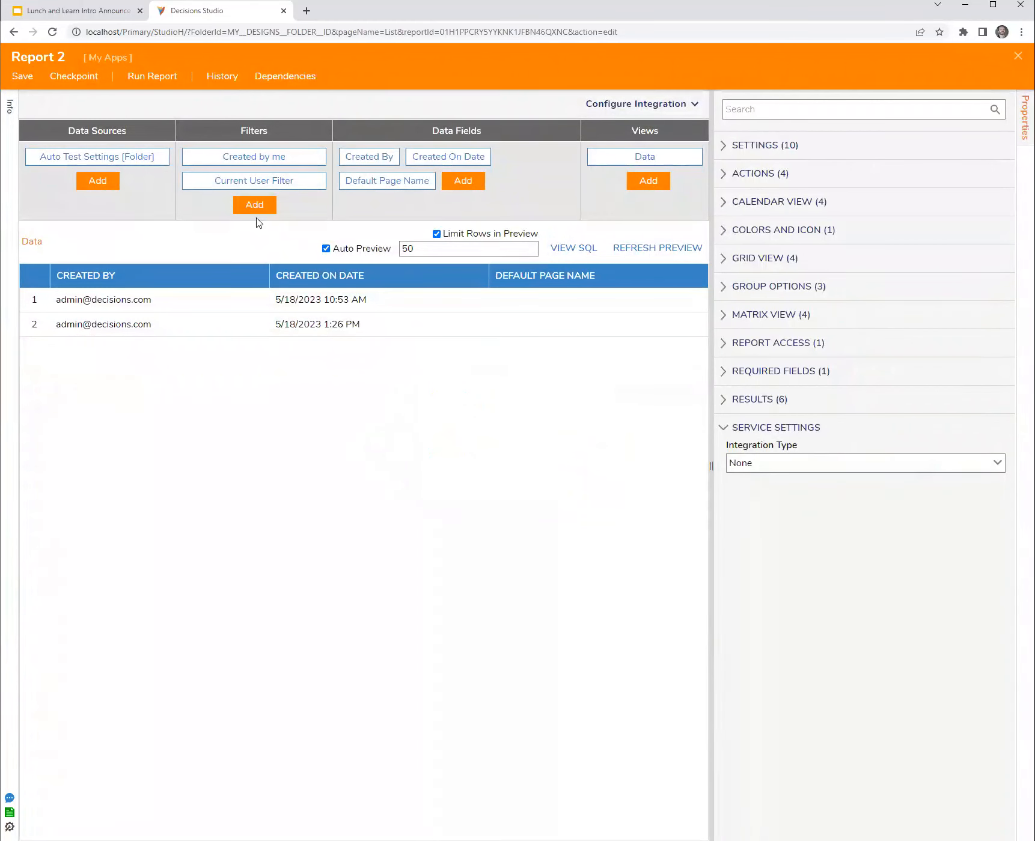
pyautogui.click(256, 207)
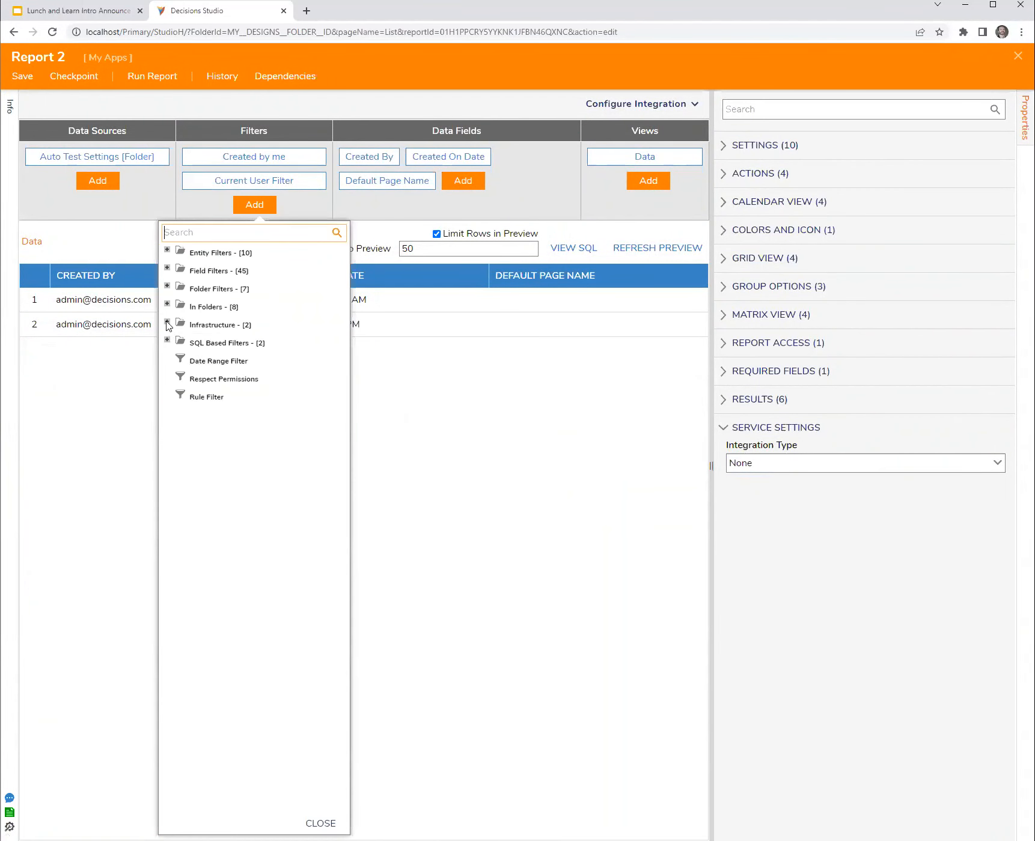
pyautogui.click(168, 323)
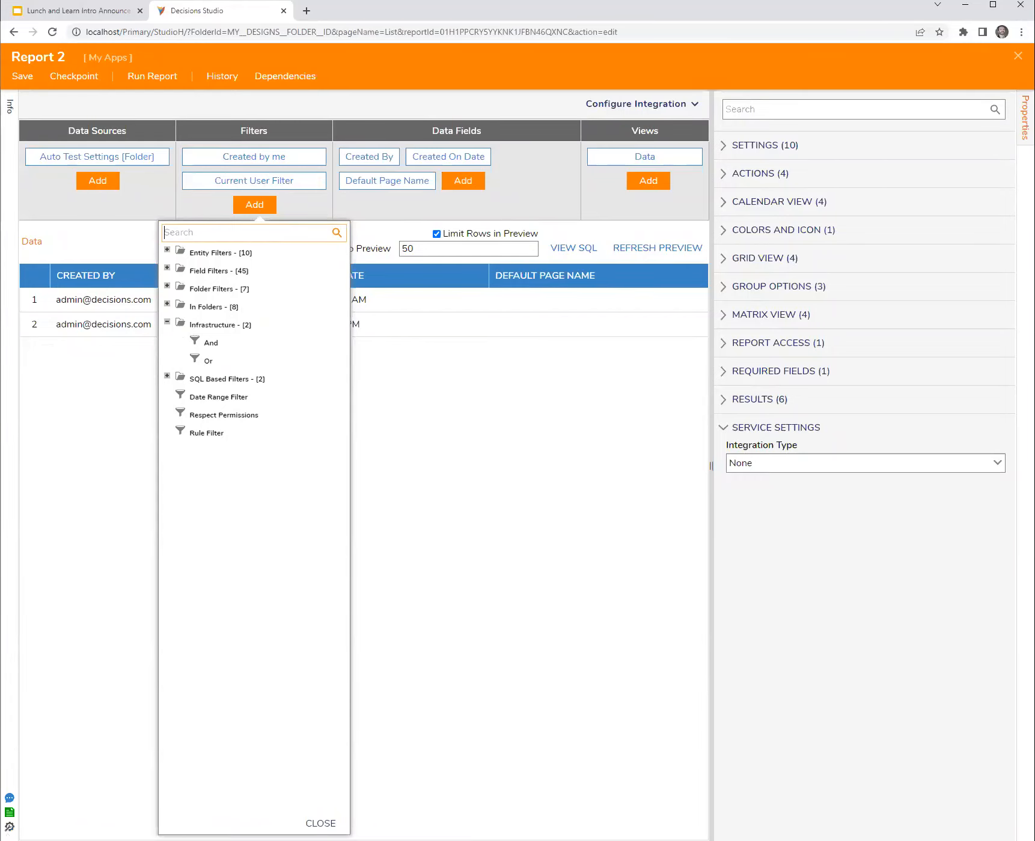
pyautogui.hotkey('alt', 'Tab')
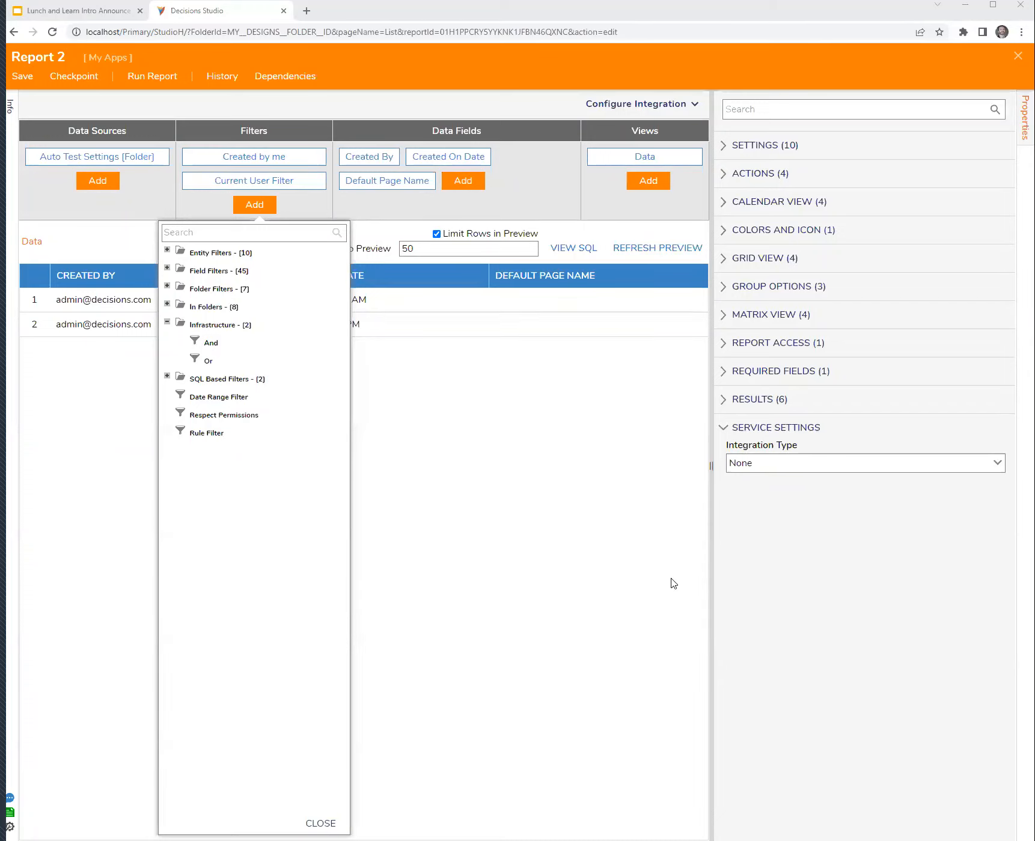
# - Close the report designer without saving the changes to Report 2
pyautogui.click(1018, 56)
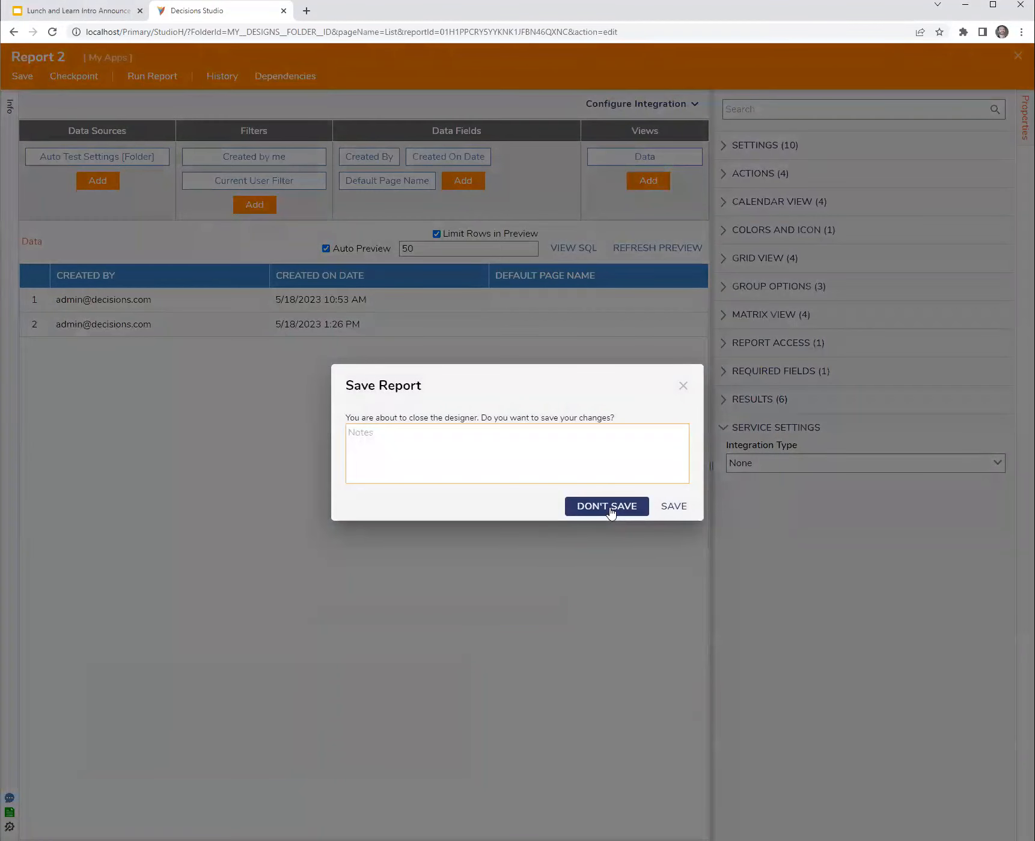
pyautogui.click(608, 507)
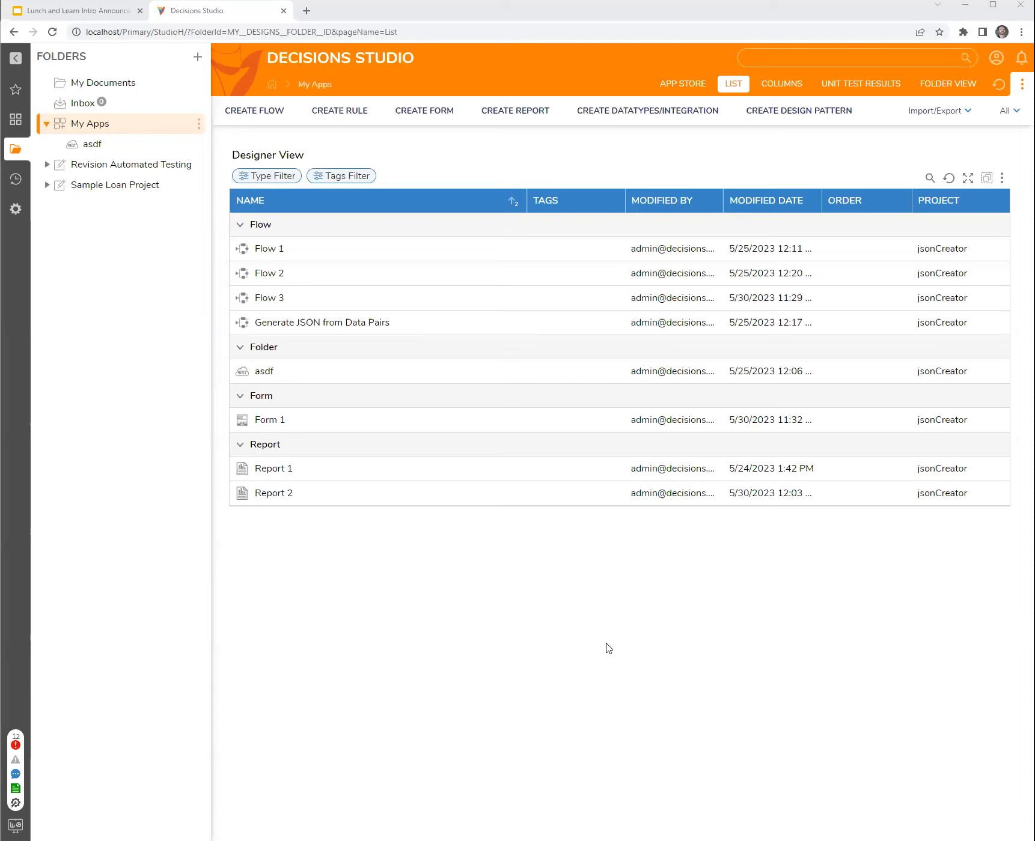
# - Start creating types from Json in My Apps and paste in the JSON structure describing a customer with a list of cars
pyautogui.click(648, 115)
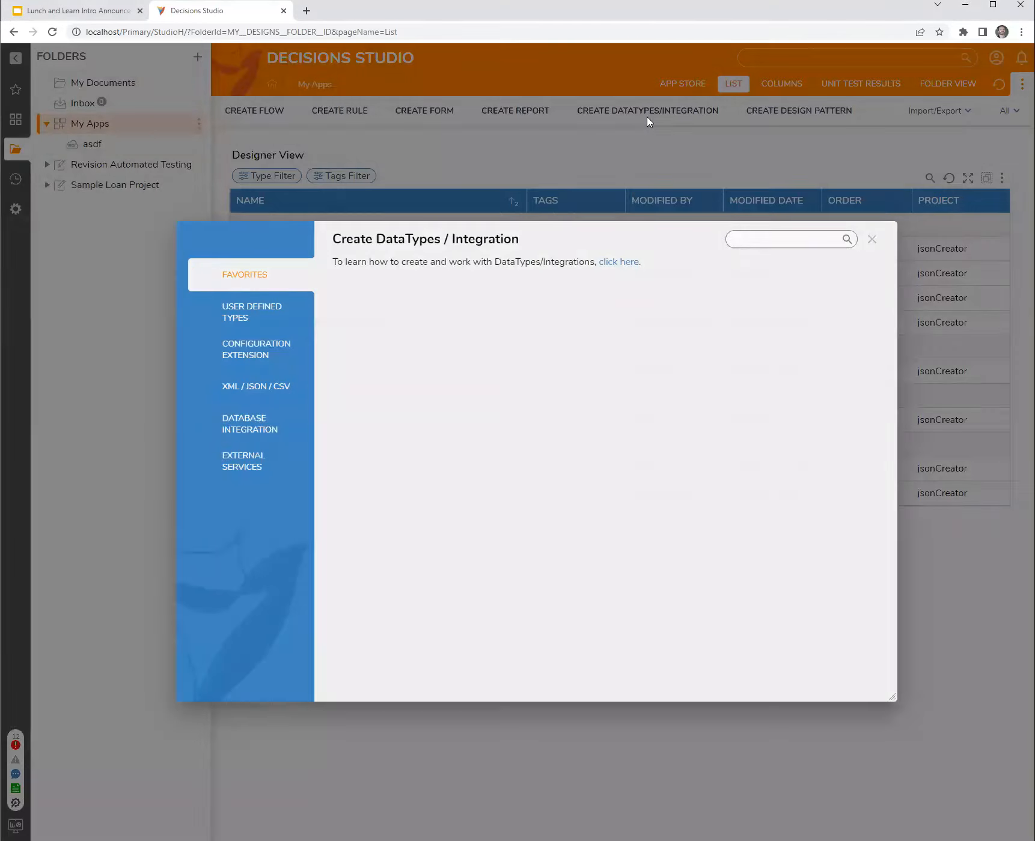
pyautogui.click(242, 387)
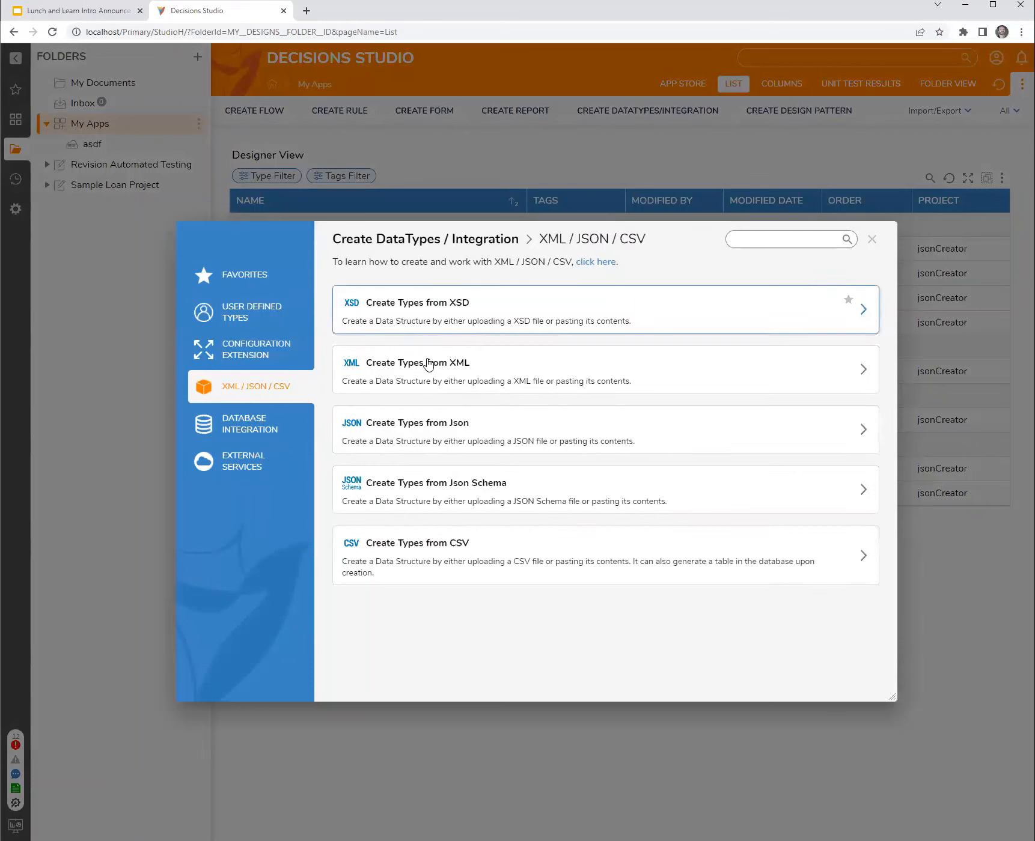
pyautogui.click(434, 426)
pyautogui.click(460, 501)
pyautogui.hotkey('ctrl', 'v')
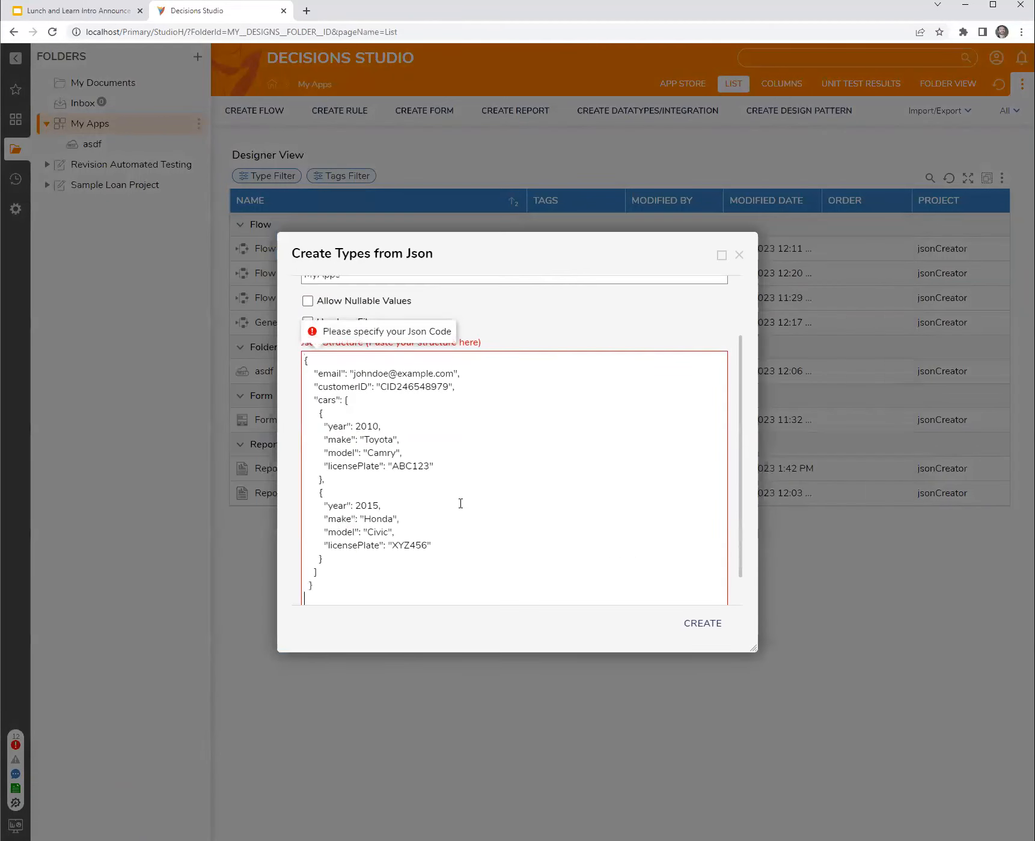
# - Name the Json structure TestJson1 and create its types in the MyApps namespace
pyautogui.scroll(2, 421, 301)
pyautogui.click(383, 304)
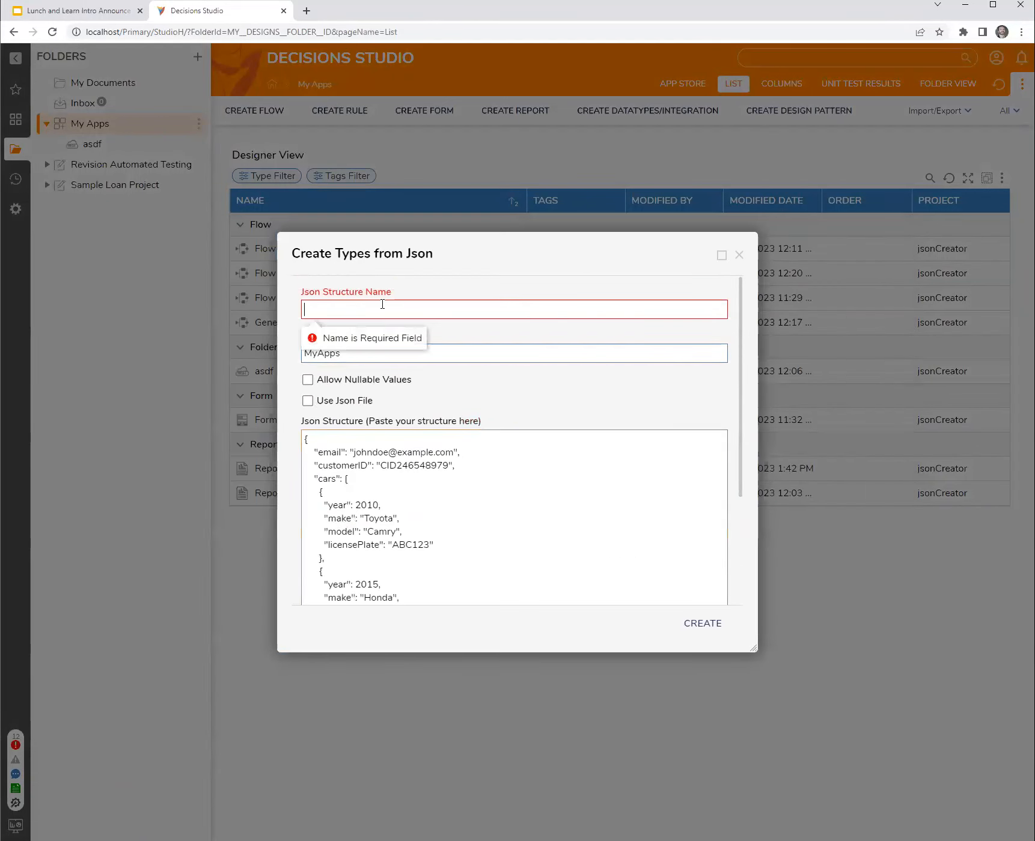
pyautogui.write('TestJson1')
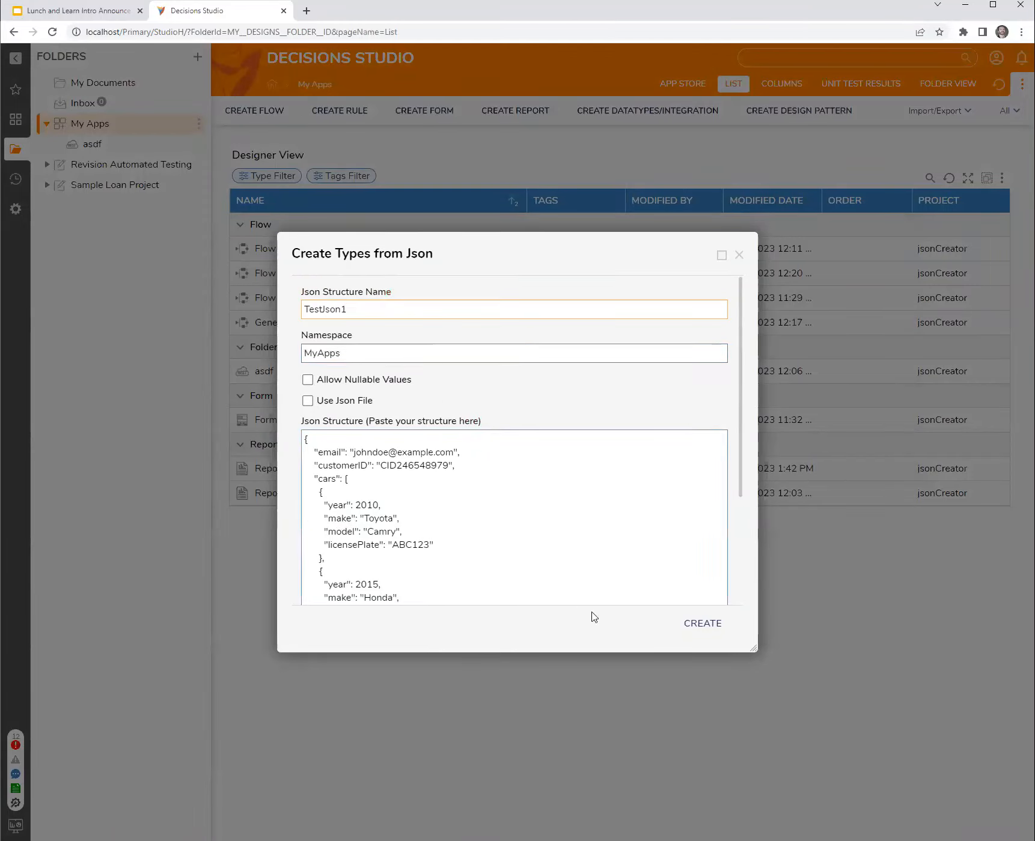
pyautogui.moveTo(741, 492); pyautogui.dragTo(708, 626)
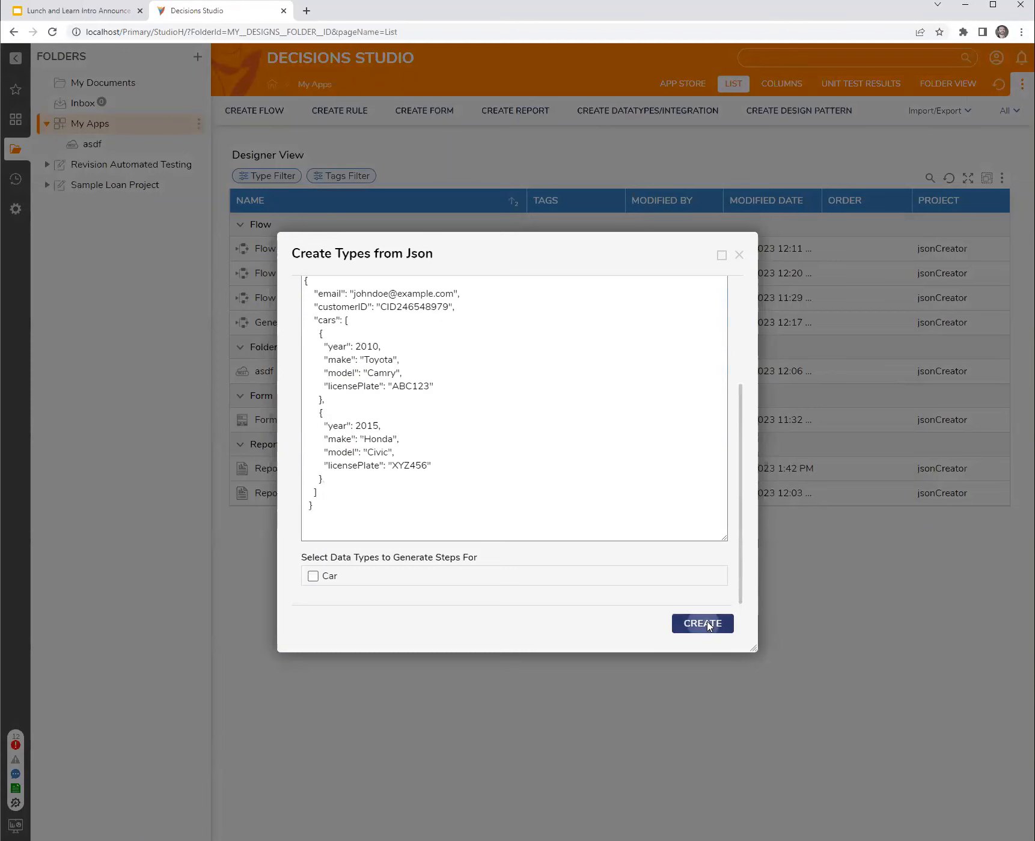
pyautogui.click(702, 624)
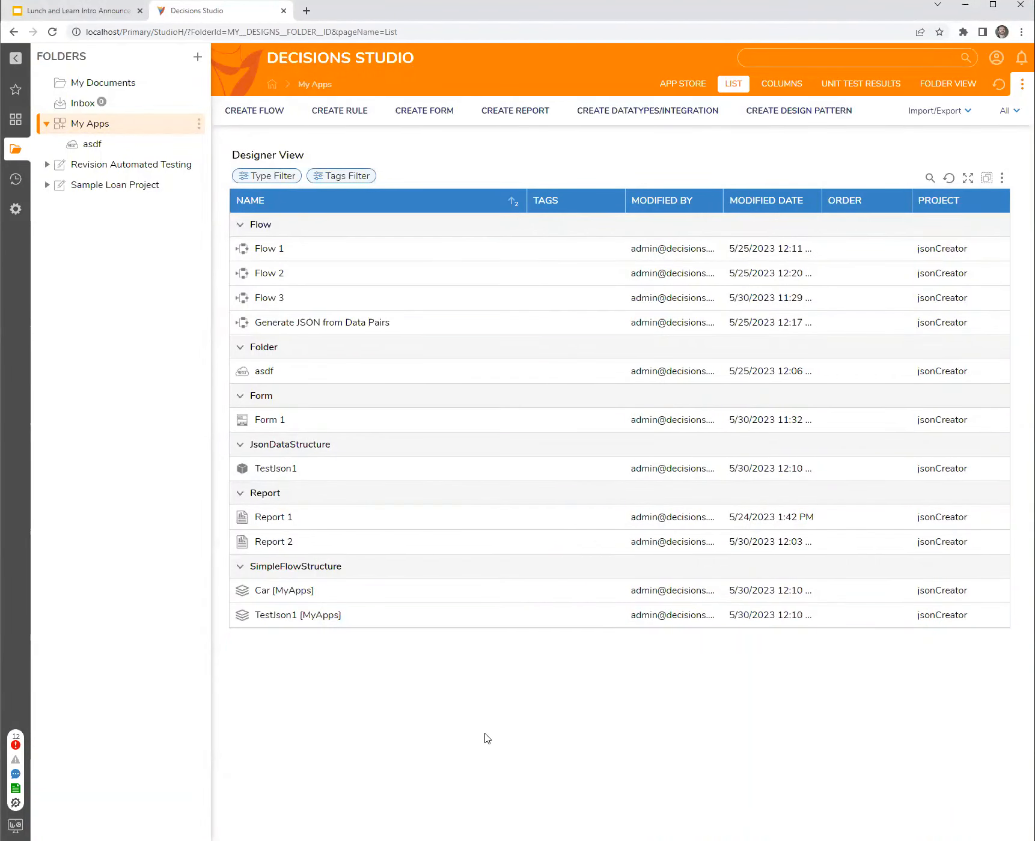
# - Create a new flow in the My Apps folder
pyautogui.click(243, 110)
pyautogui.click(578, 352)
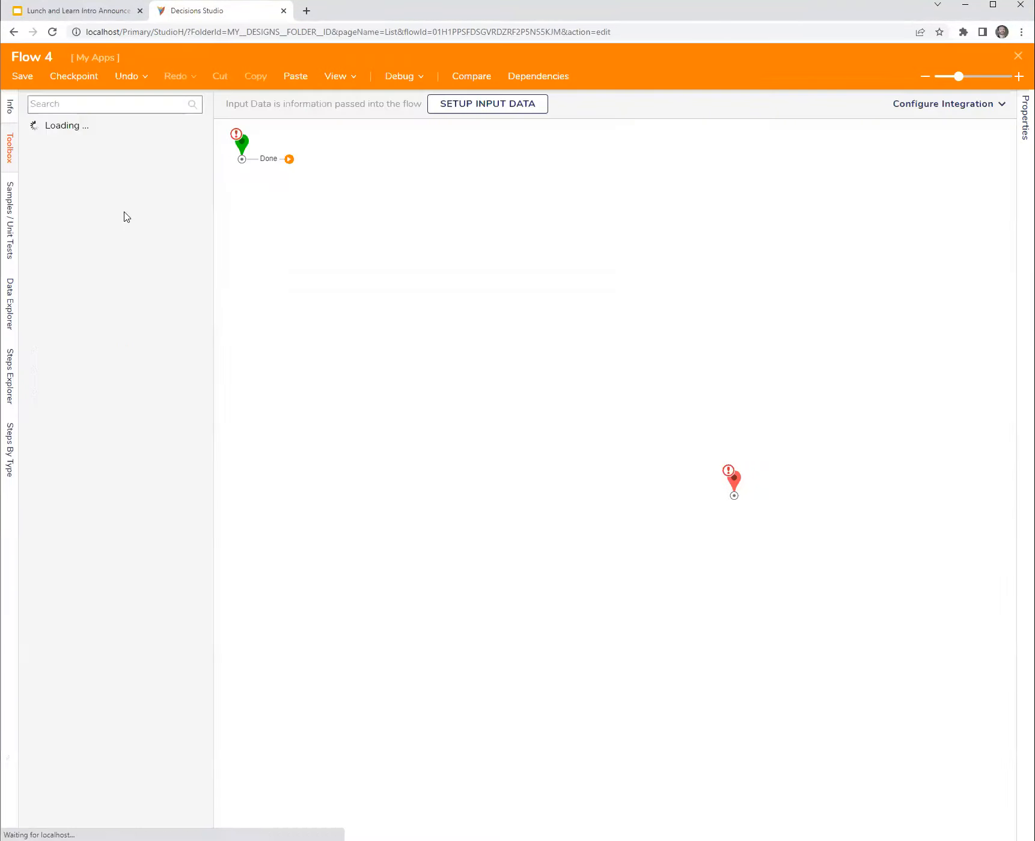
# - Find the Json Deserialize step by searching for "deserialize", place it in the flow, and connect the start step to it
pyautogui.click(101, 104)
pyautogui.write('s')
pyautogui.press('BackSpace')
pyautogui.write('dese')
pyautogui.write('r')
pyautogui.press('BackSpace')
pyautogui.write('serialize')
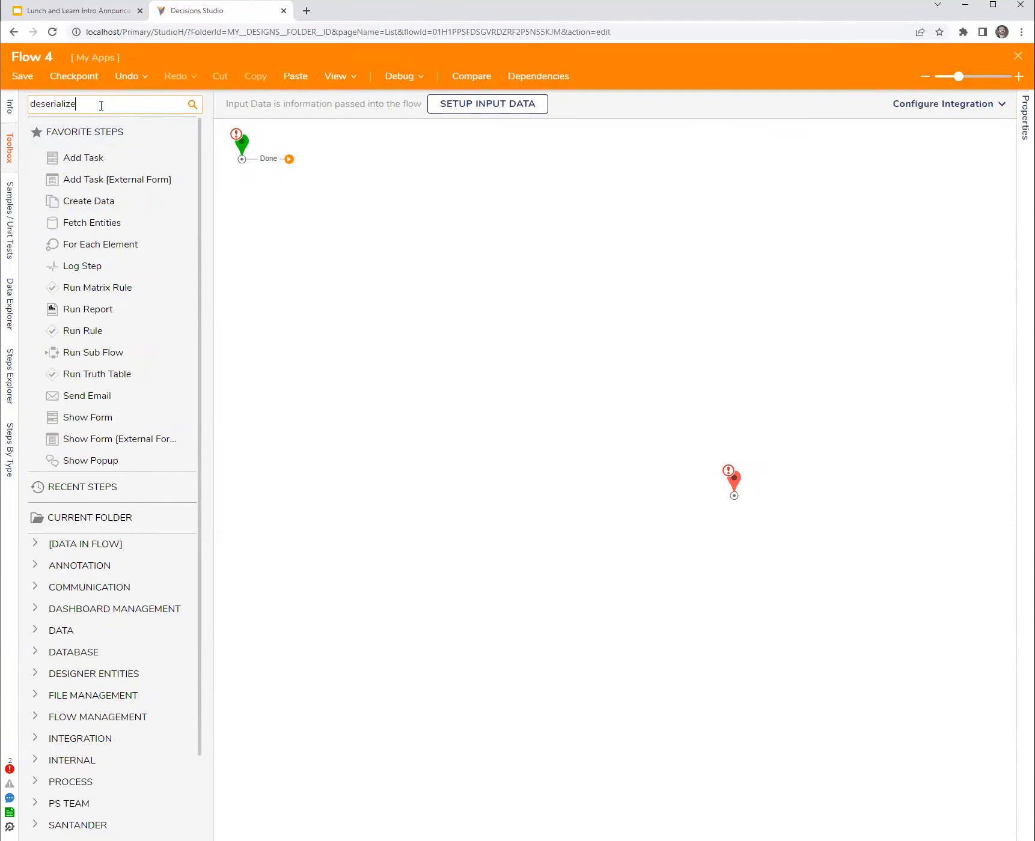
pyautogui.press('Return')
pyautogui.moveTo(80, 129); pyautogui.dragTo(345, 205)
pyautogui.moveTo(289, 159); pyautogui.dragTo(332, 249)
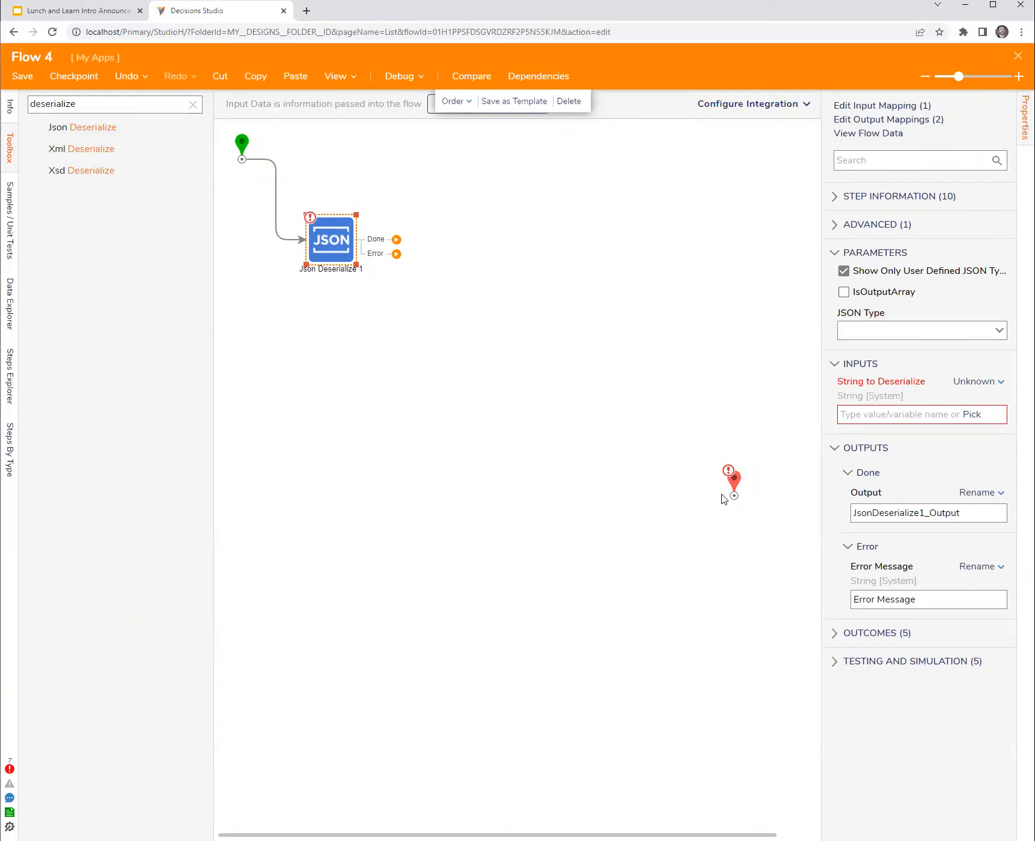
# - Move the end step closer to the Json Deserialize step and widen the properties area
pyautogui.moveTo(732, 468); pyautogui.dragTo(667, 270)
pyautogui.click(340, 255)
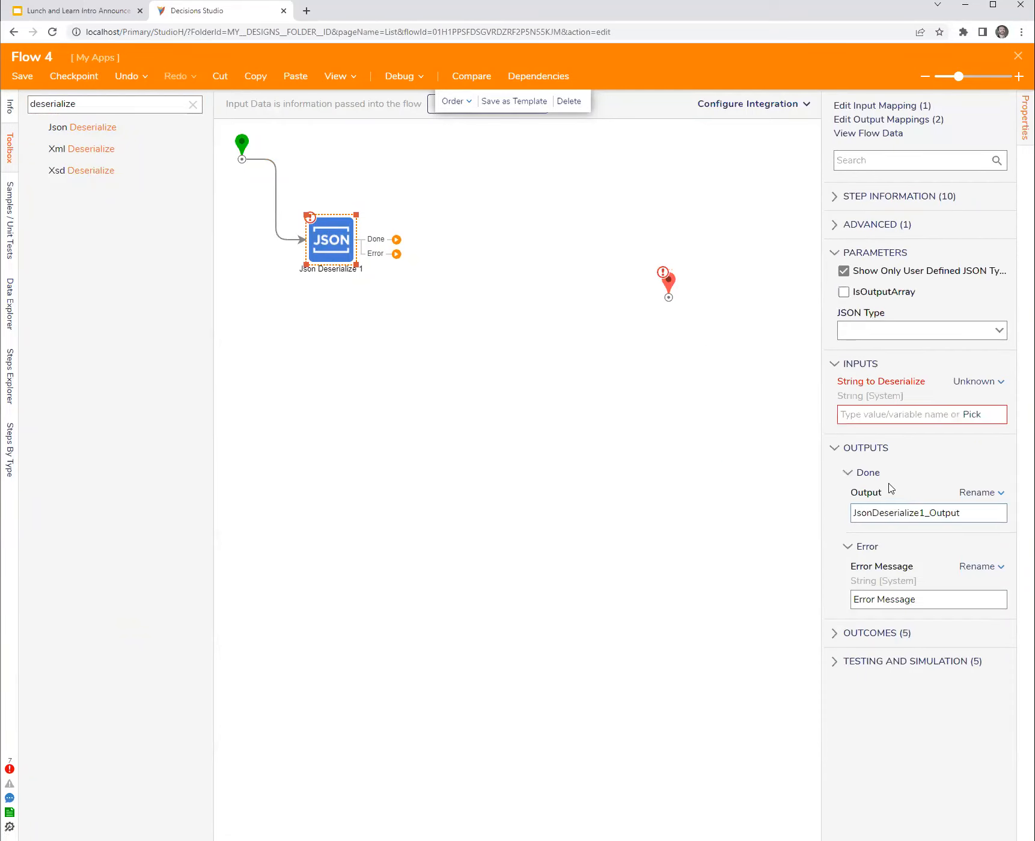
pyautogui.moveTo(821, 471); pyautogui.dragTo(781, 472)
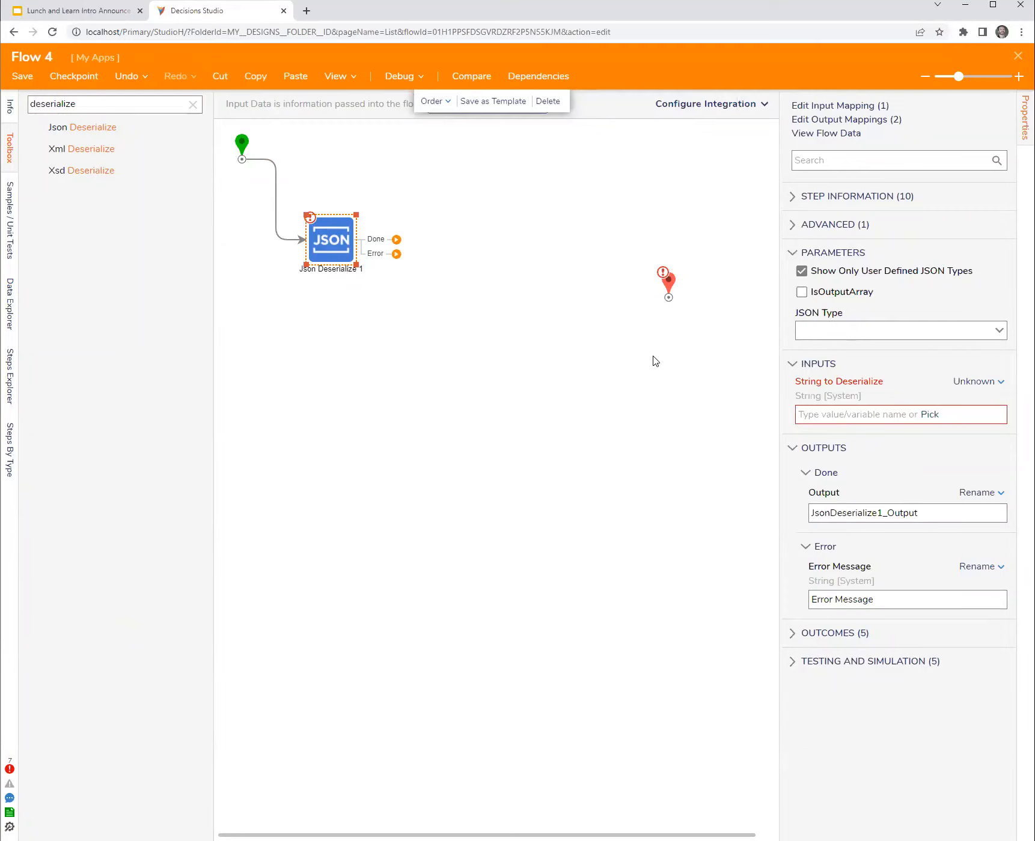
pyautogui.scroll(2, 661, 379)
pyautogui.moveTo(678, 402); pyautogui.dragTo(656, 373)
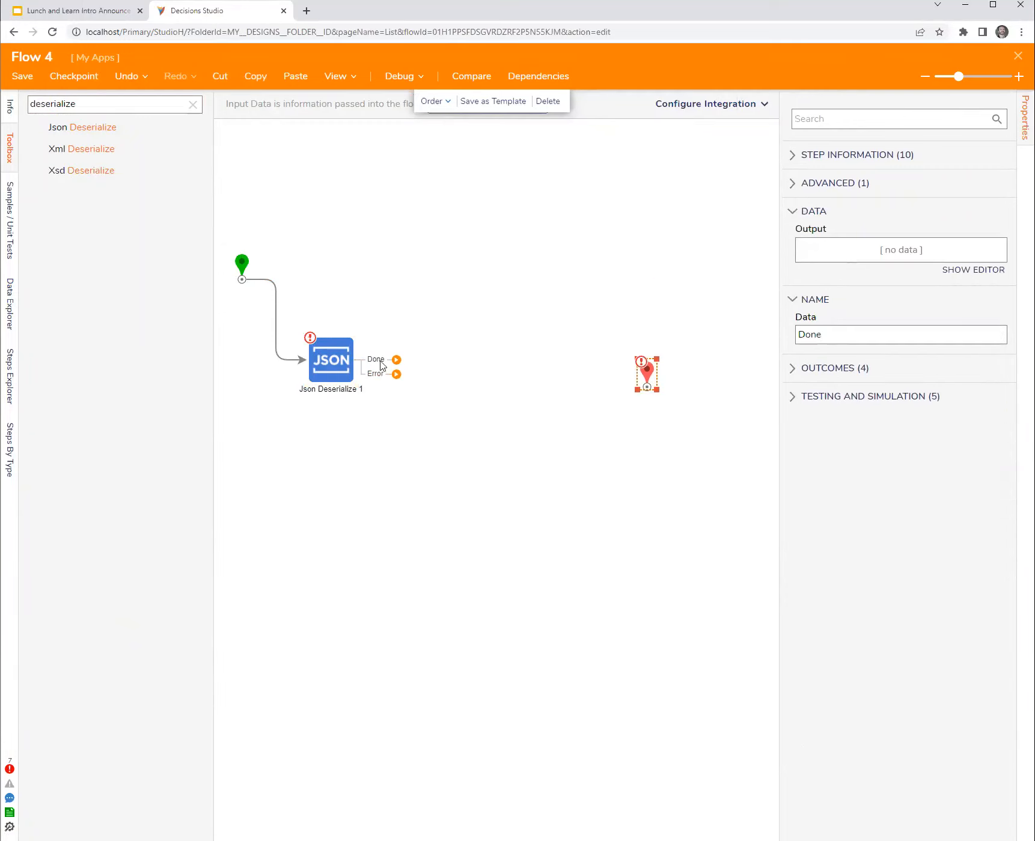
# - Set the Json Deserialize step's JSON Type to TestJson1 [MyApps] and connect its Done path to the end step
pyautogui.click(329, 368)
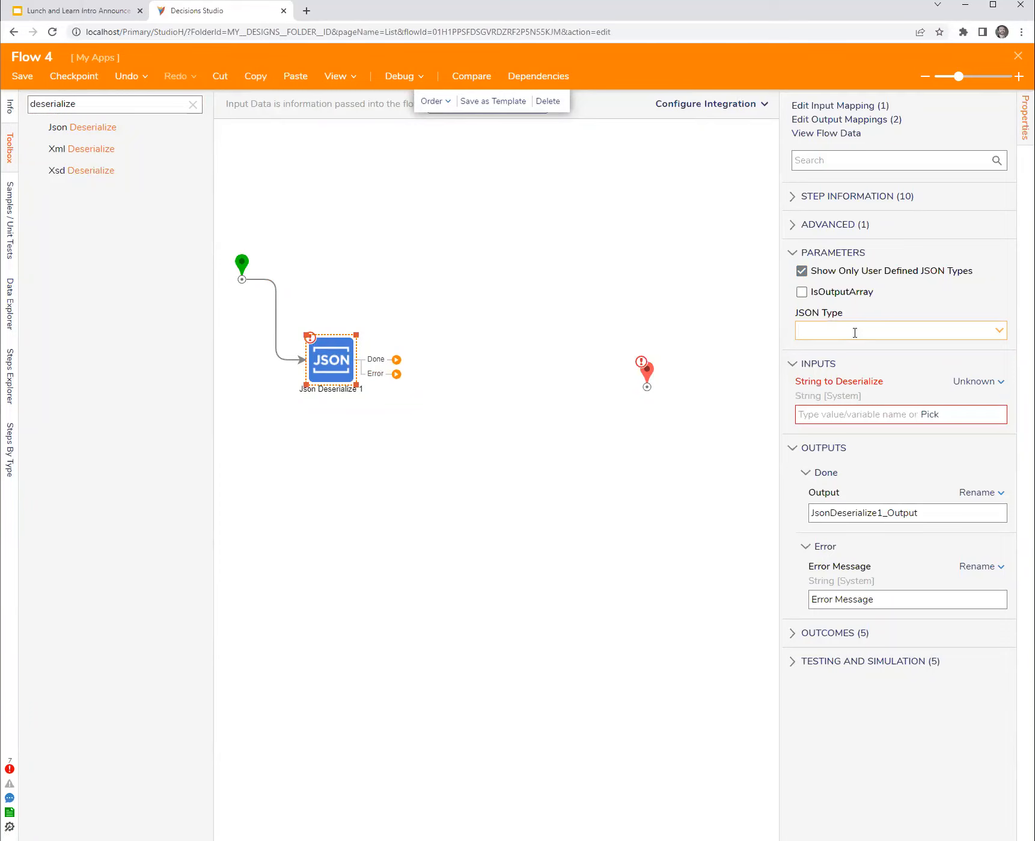
pyautogui.click(854, 332)
pyautogui.write('test')
pyautogui.click(861, 358)
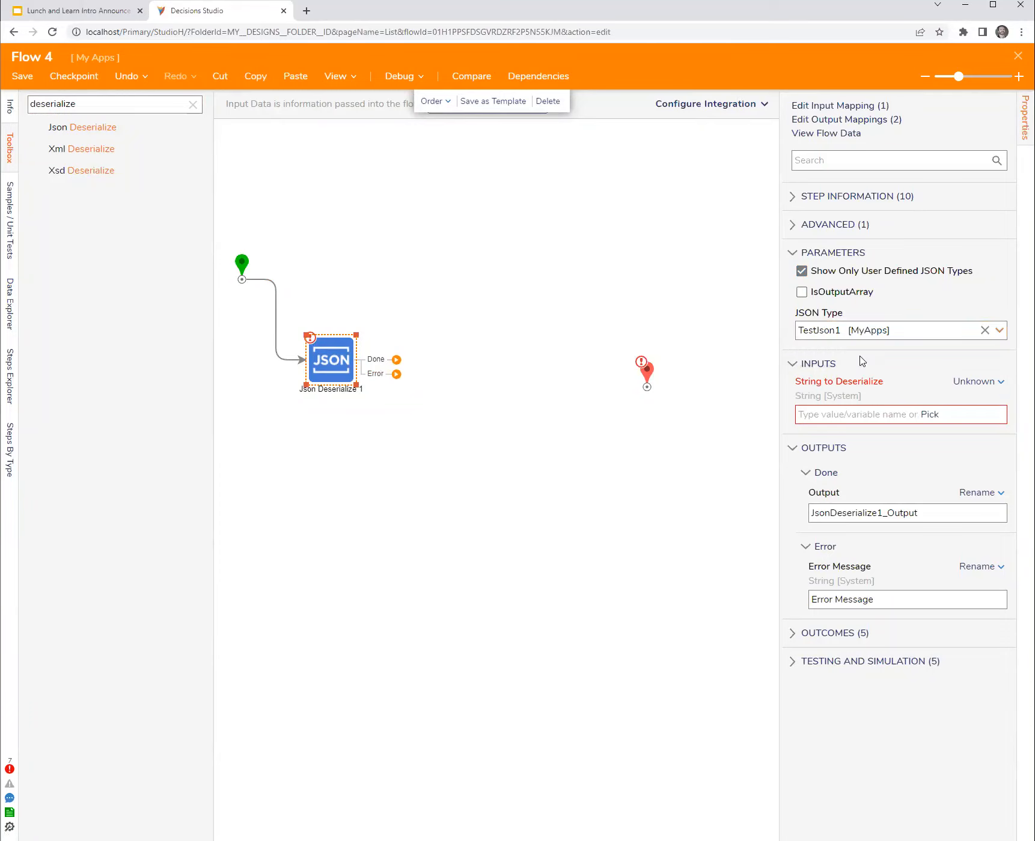
pyautogui.click(491, 312)
pyautogui.moveTo(396, 359); pyautogui.dragTo(647, 386)
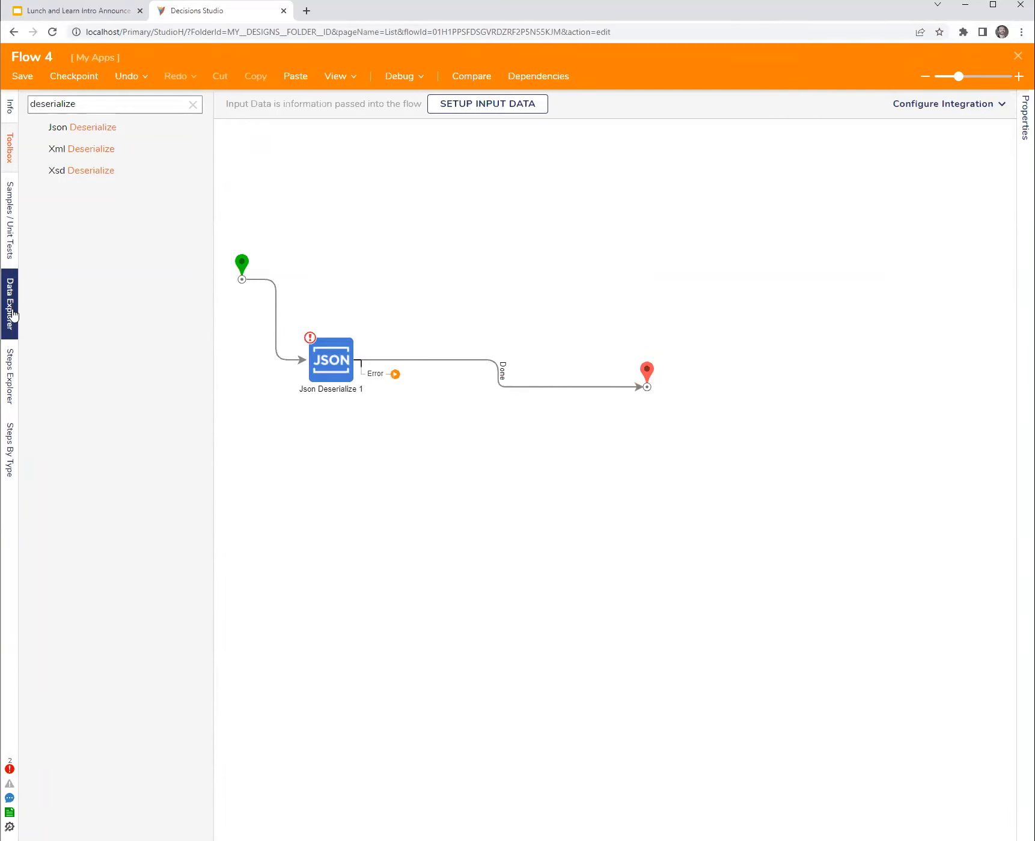
# - Map the Json Deserialize step's String to Deserialize input as a Constant and paste the sample customer JSON as its value
pyautogui.click(12, 315)
pyautogui.click(319, 361)
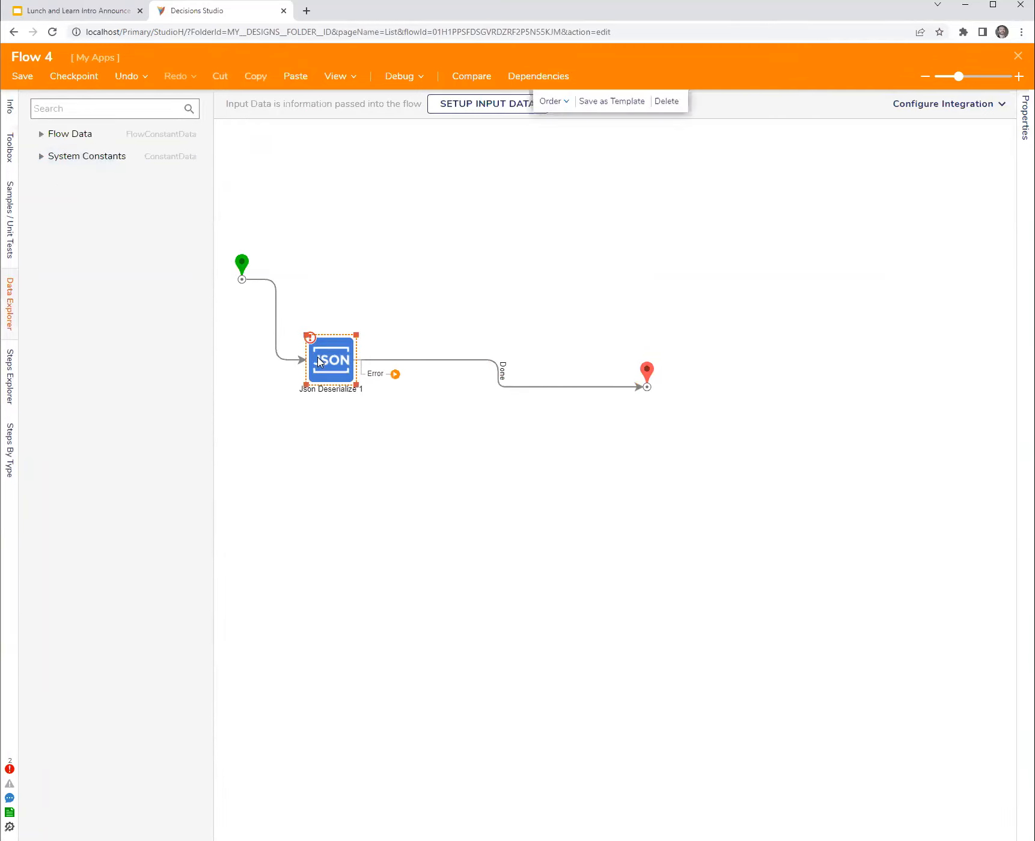
pyautogui.click(960, 381)
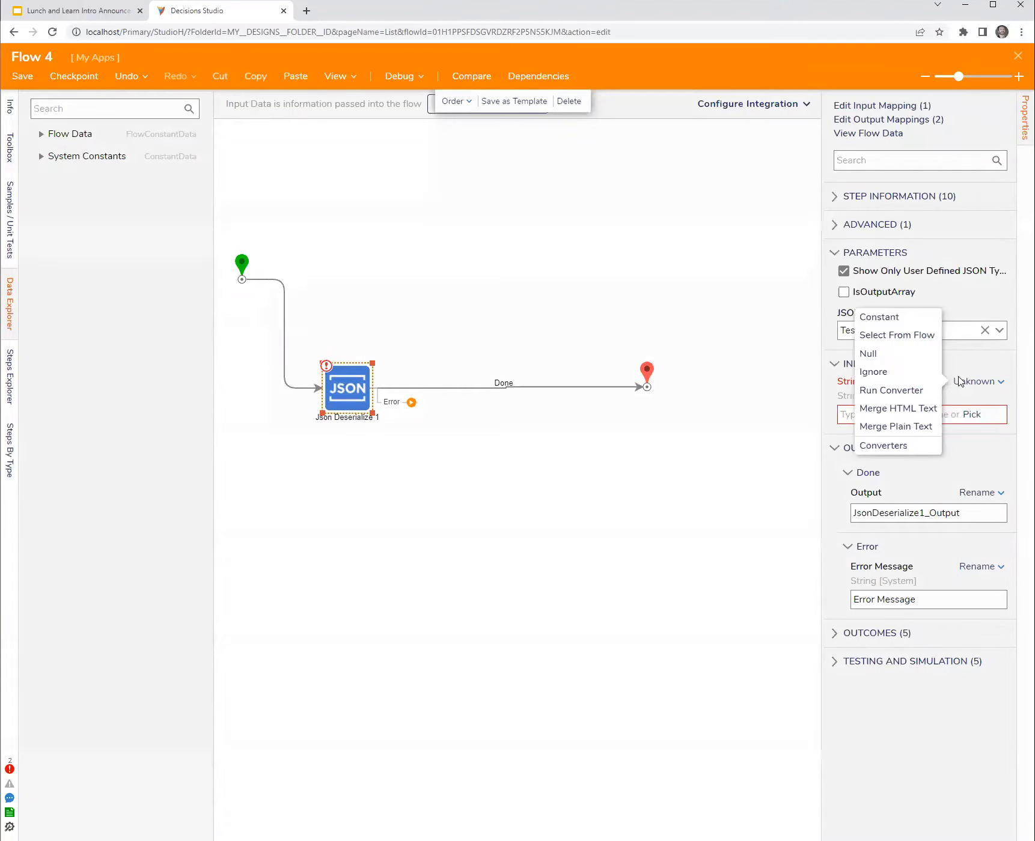
pyautogui.click(890, 318)
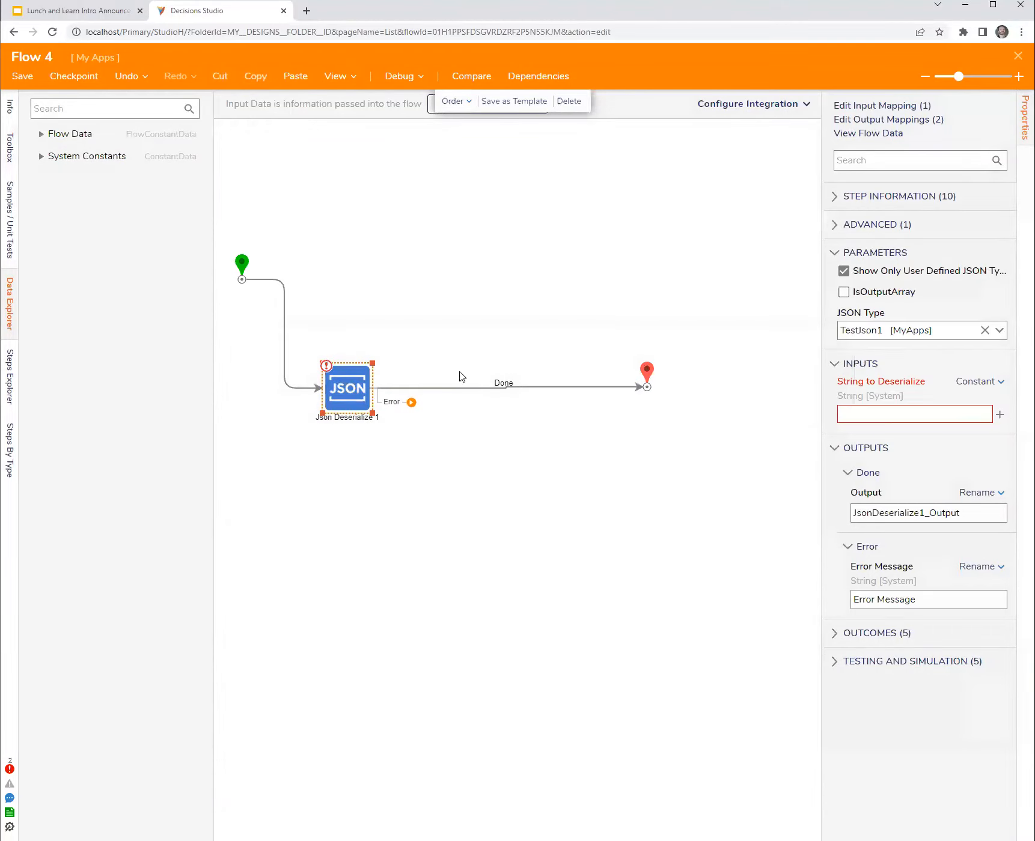
pyautogui.click(461, 377)
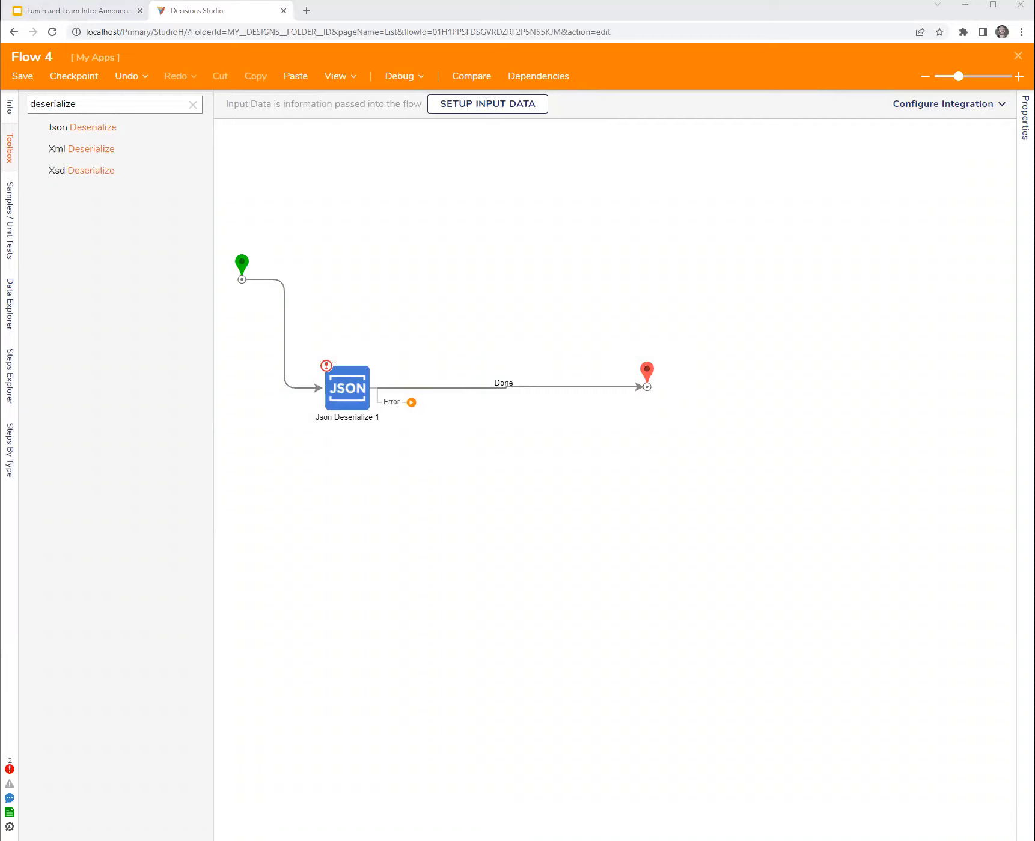
pyautogui.click(346, 394)
pyautogui.click(933, 414)
pyautogui.hotkey('ctrl', 'v')
pyautogui.click(372, 242)
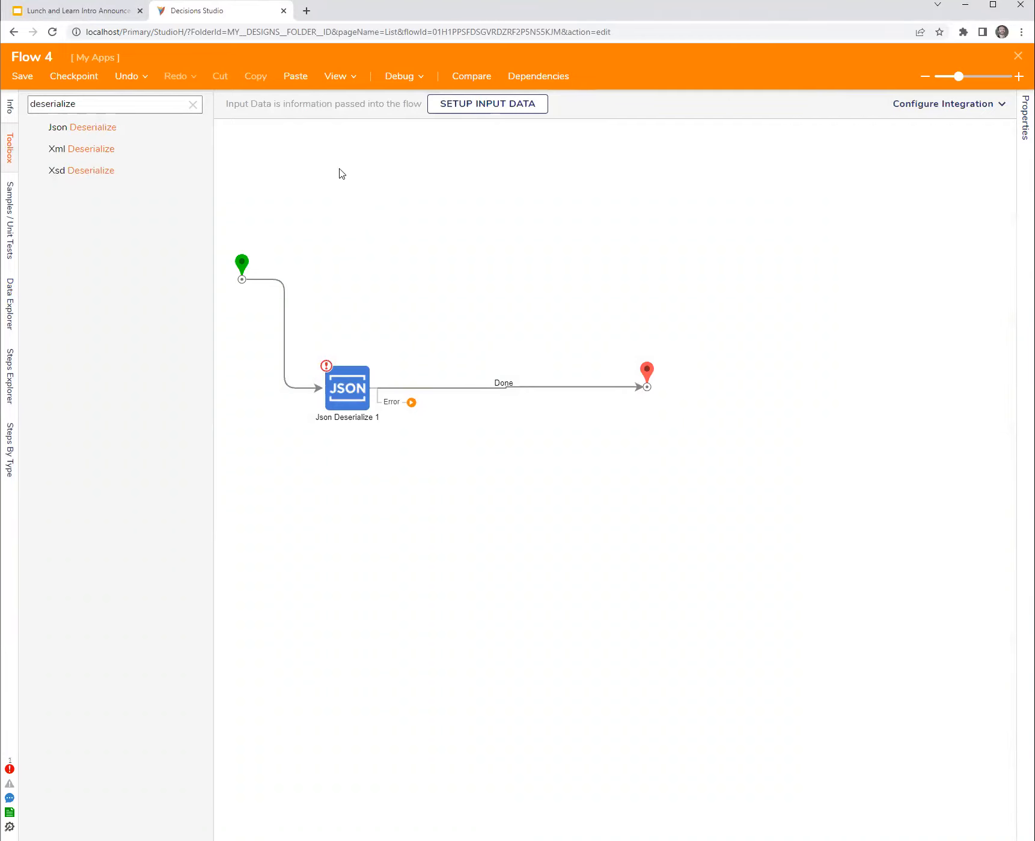
# - Debug the flow, examine the input and output data of the Json Deserialize execution, and close the debugger
pyautogui.click(402, 79)
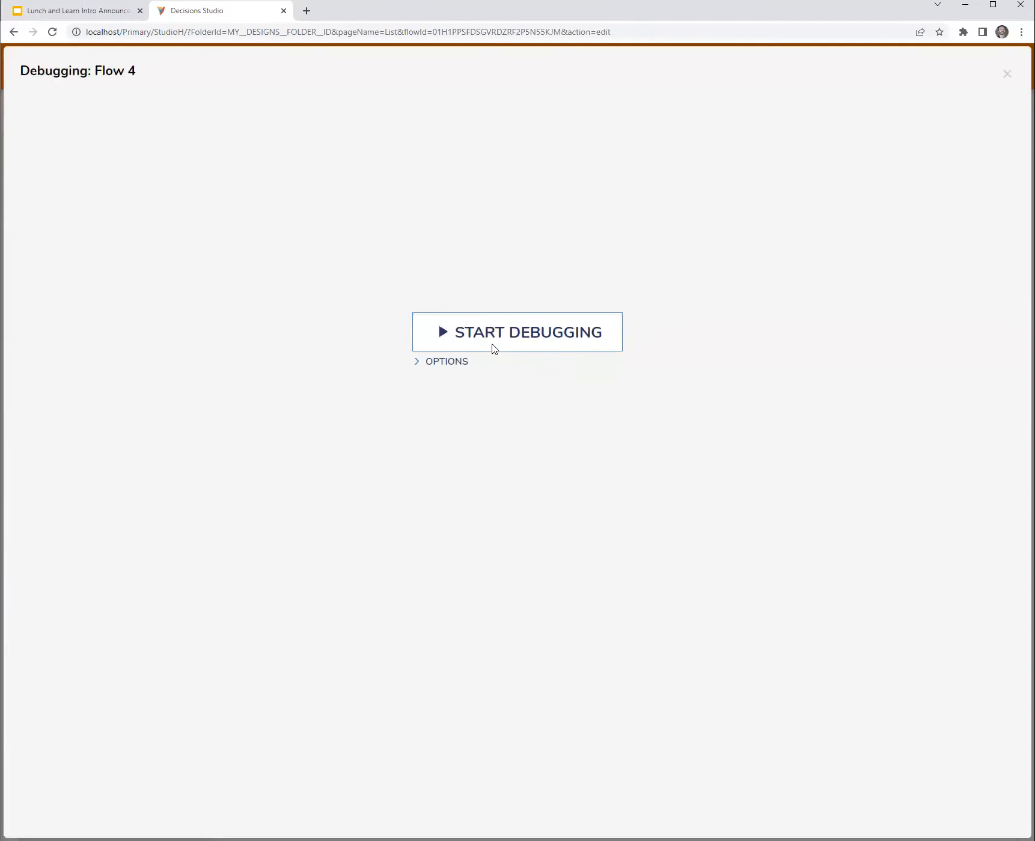
pyautogui.click(494, 334)
pyautogui.moveTo(381, 300)
pyautogui.click(502, 284)
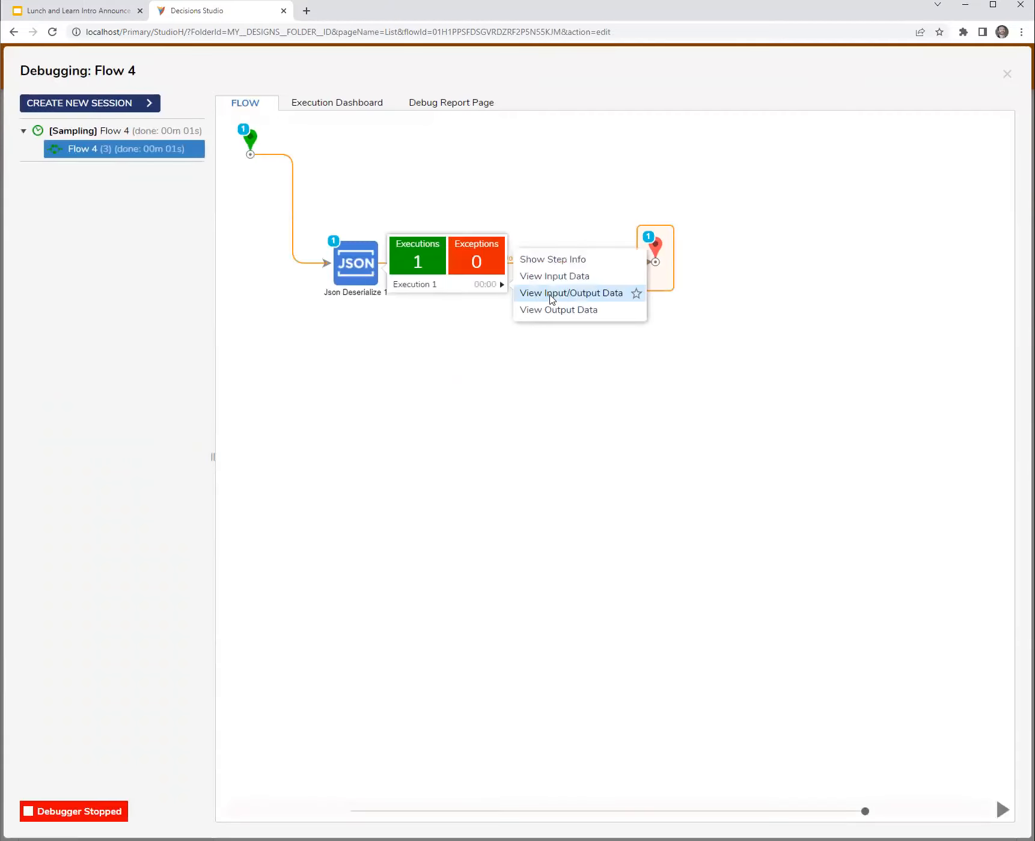
pyautogui.click(552, 297)
pyautogui.click(690, 323)
pyautogui.click(1007, 74)
# - Save and close the flow, then reopen Flow 4 and show its Data Explorer
pyautogui.click(11, 300)
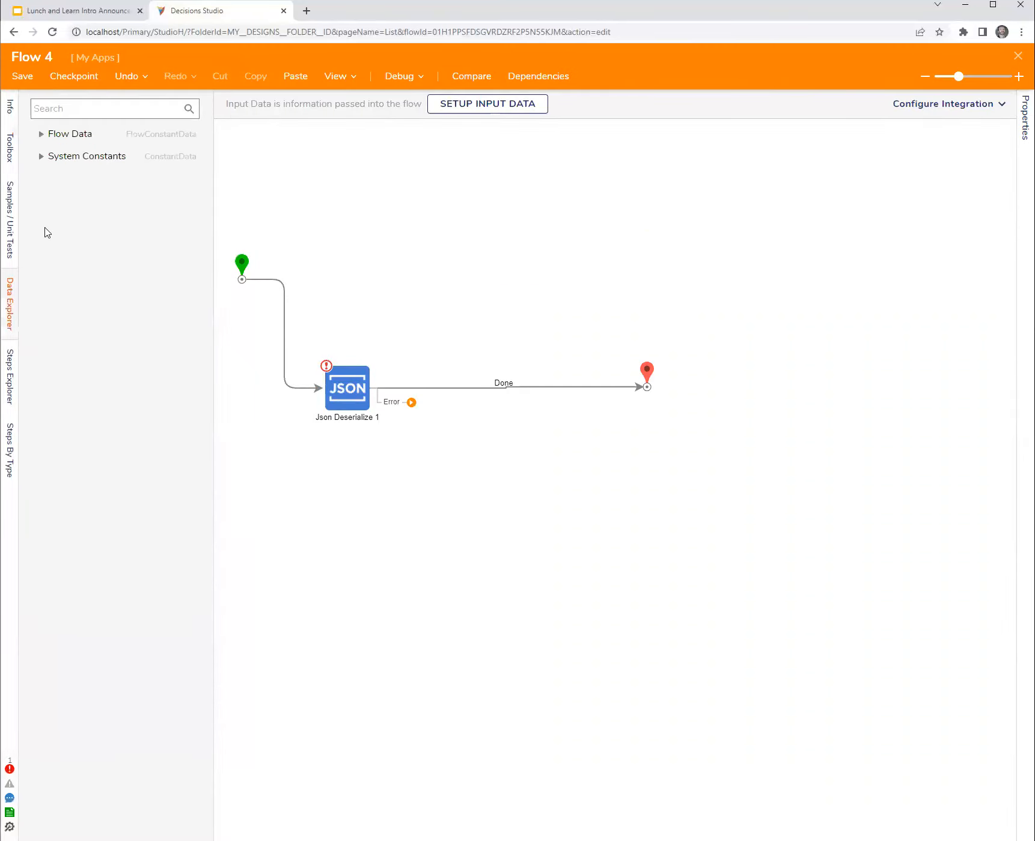
pyautogui.click(1018, 55)
pyautogui.click(667, 508)
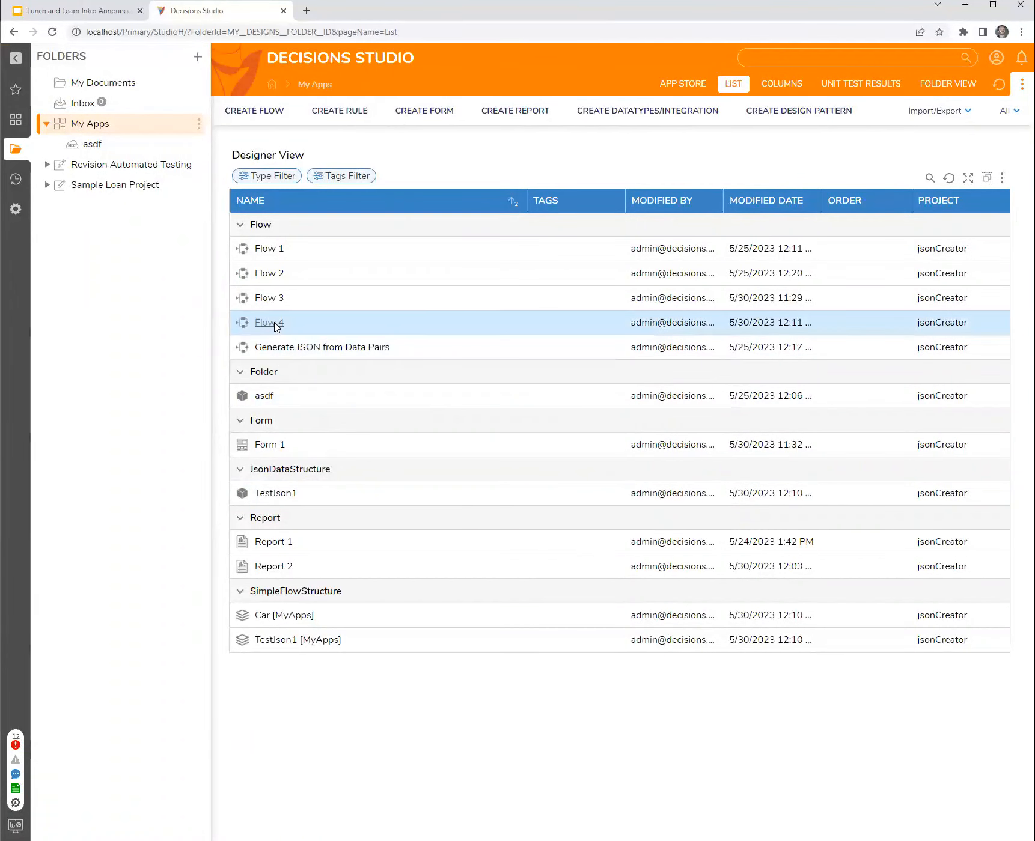
pyautogui.click(269, 322)
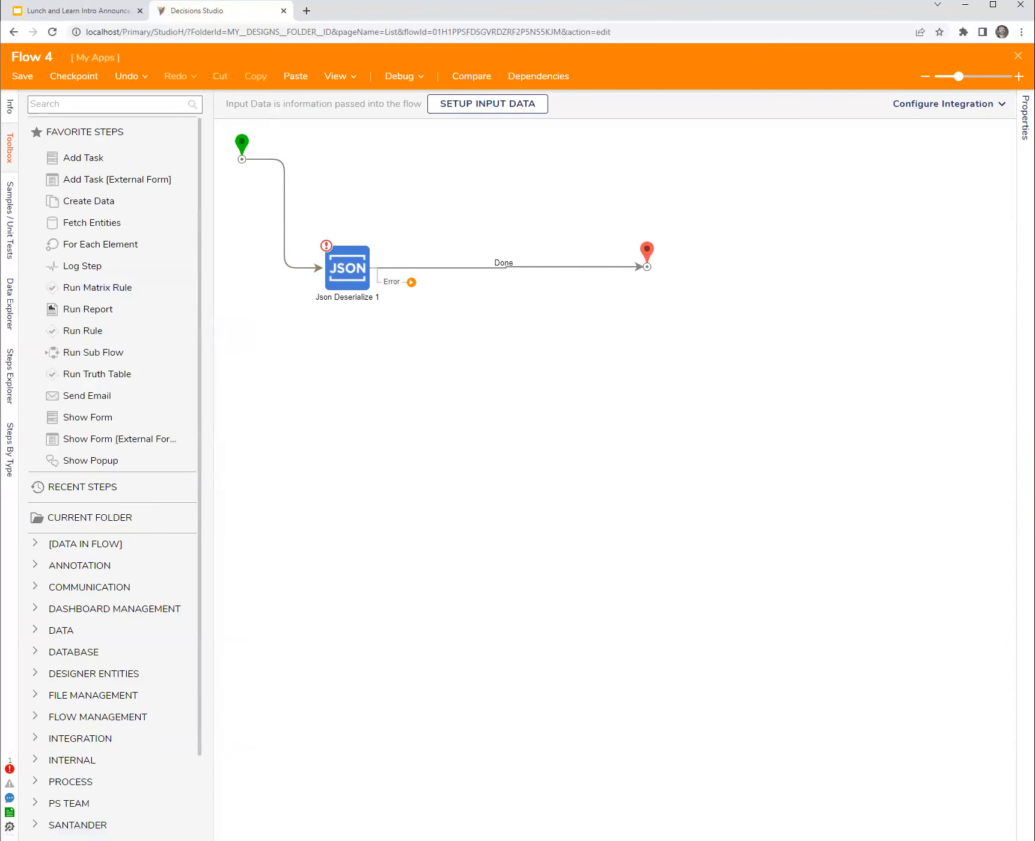
pyautogui.click(9, 303)
# - Map the Json Deserialize step's Done output as Rename with the name Output, and show Output's members in the flow data
pyautogui.click(334, 278)
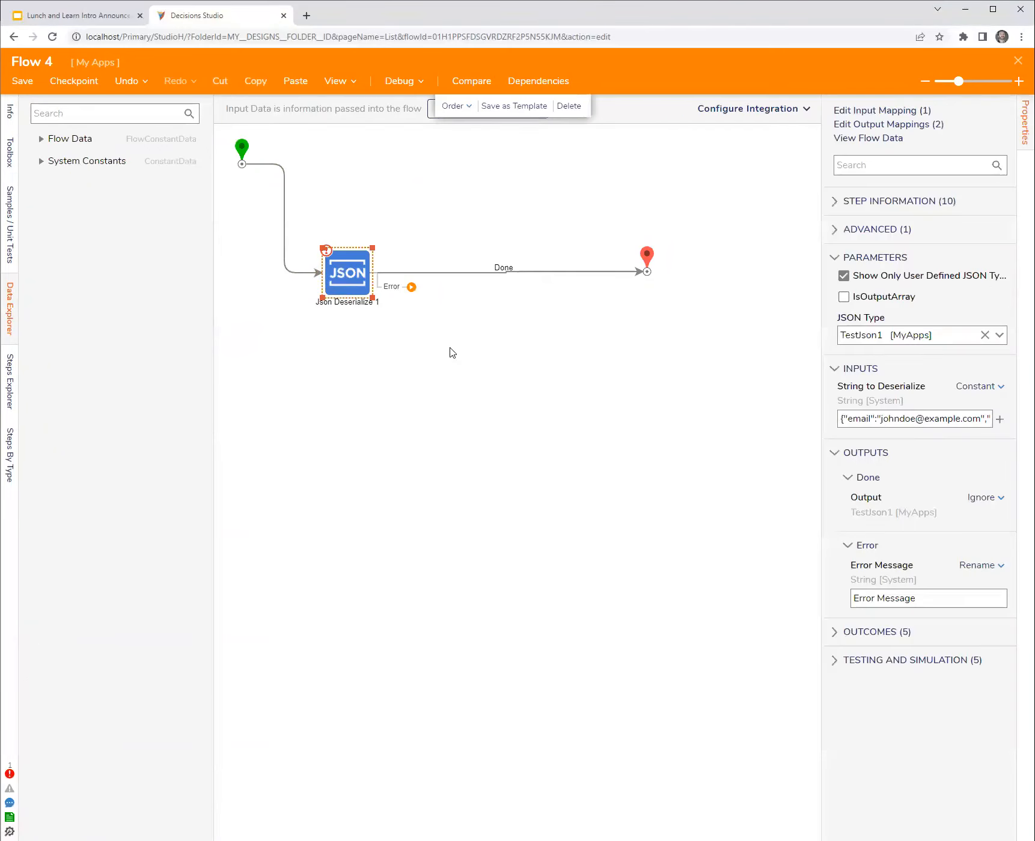
pyautogui.click(985, 498)
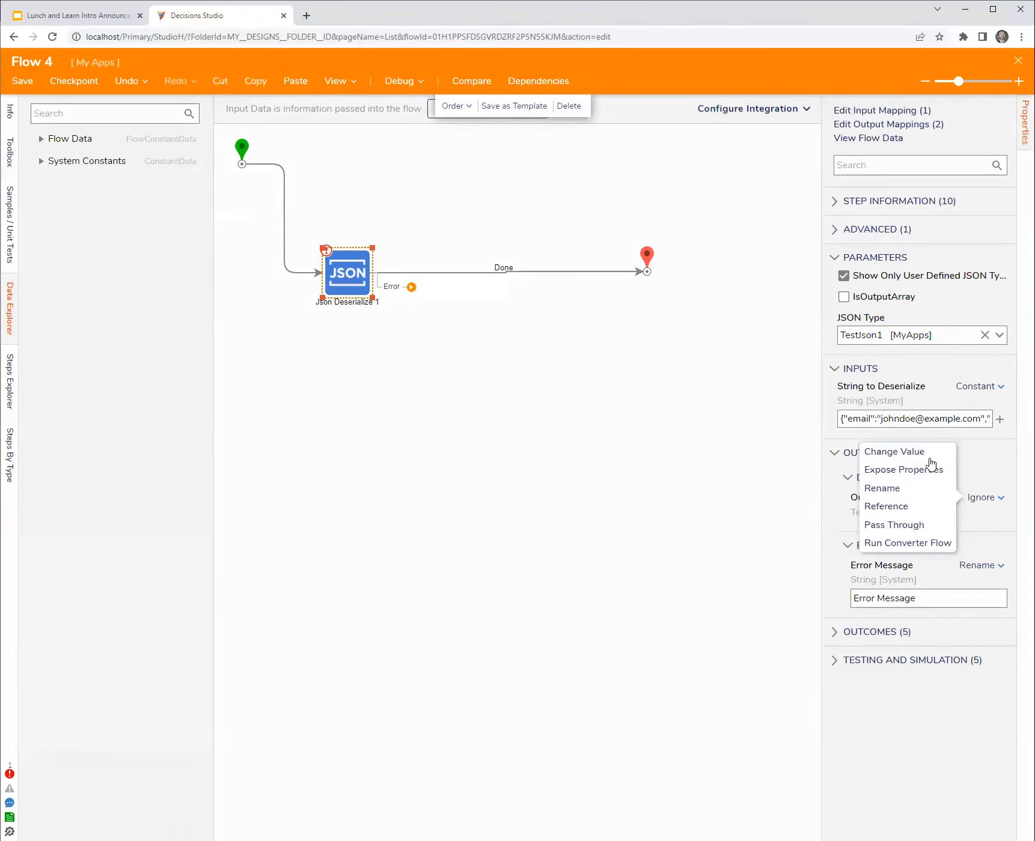
pyautogui.click(903, 488)
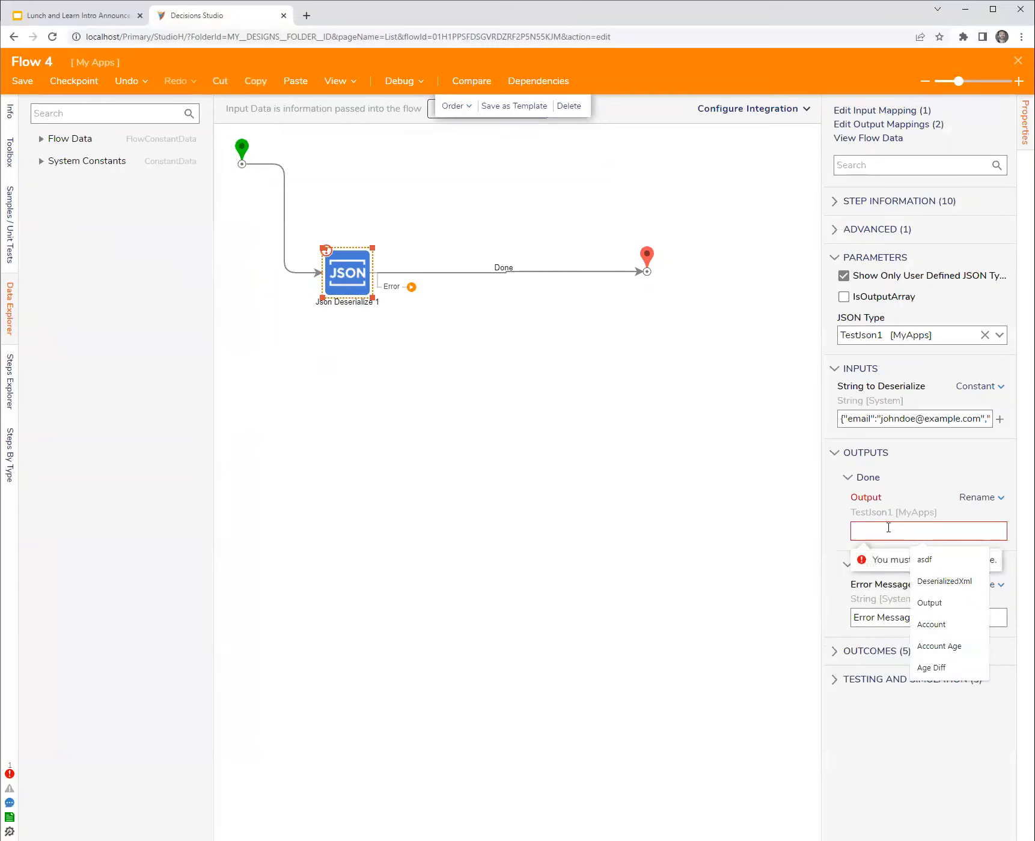
pyautogui.write('Ouu')
pyautogui.press('BackSpace')
pyautogui.write('tput')
pyautogui.click(384, 507)
pyautogui.click(13, 308)
pyautogui.click(40, 185)
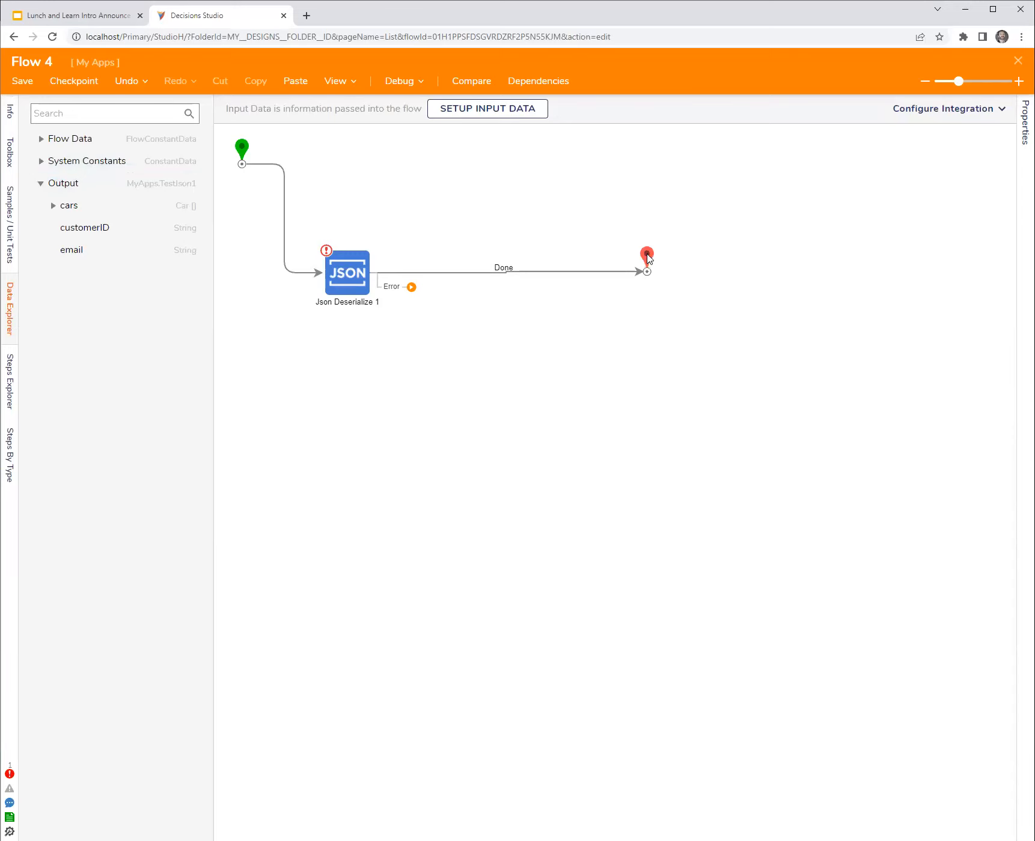
# - Move the end step farther right and insert a For Each Element step on the Json Deserialize step's Done path
pyautogui.moveTo(648, 259); pyautogui.dragTo(729, 254)
pyautogui.click(12, 309)
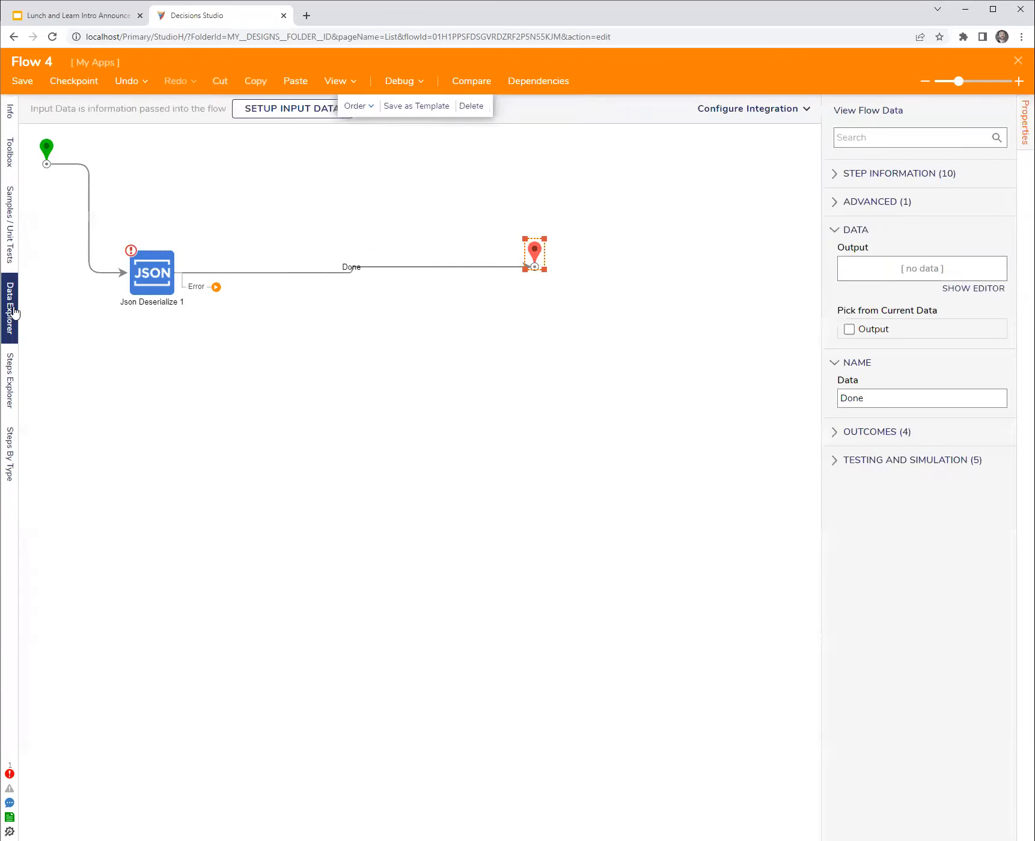
pyautogui.click(10, 152)
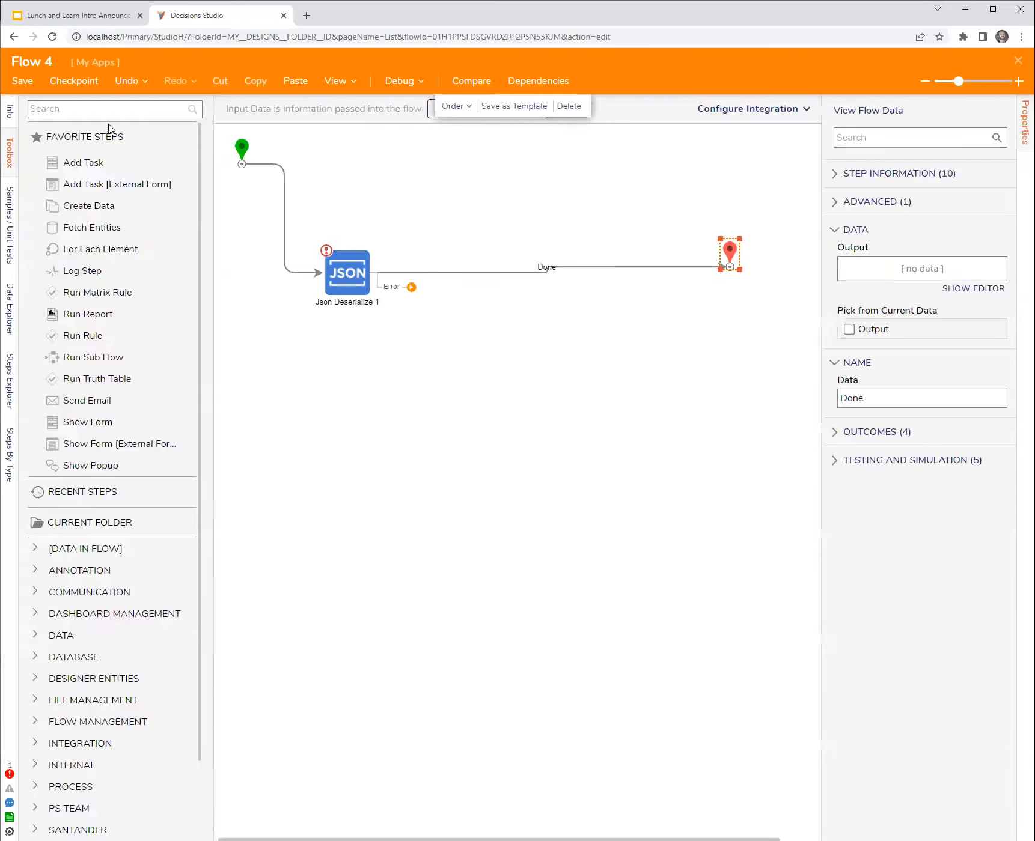
pyautogui.moveTo(100, 249); pyautogui.dragTo(644, 345)
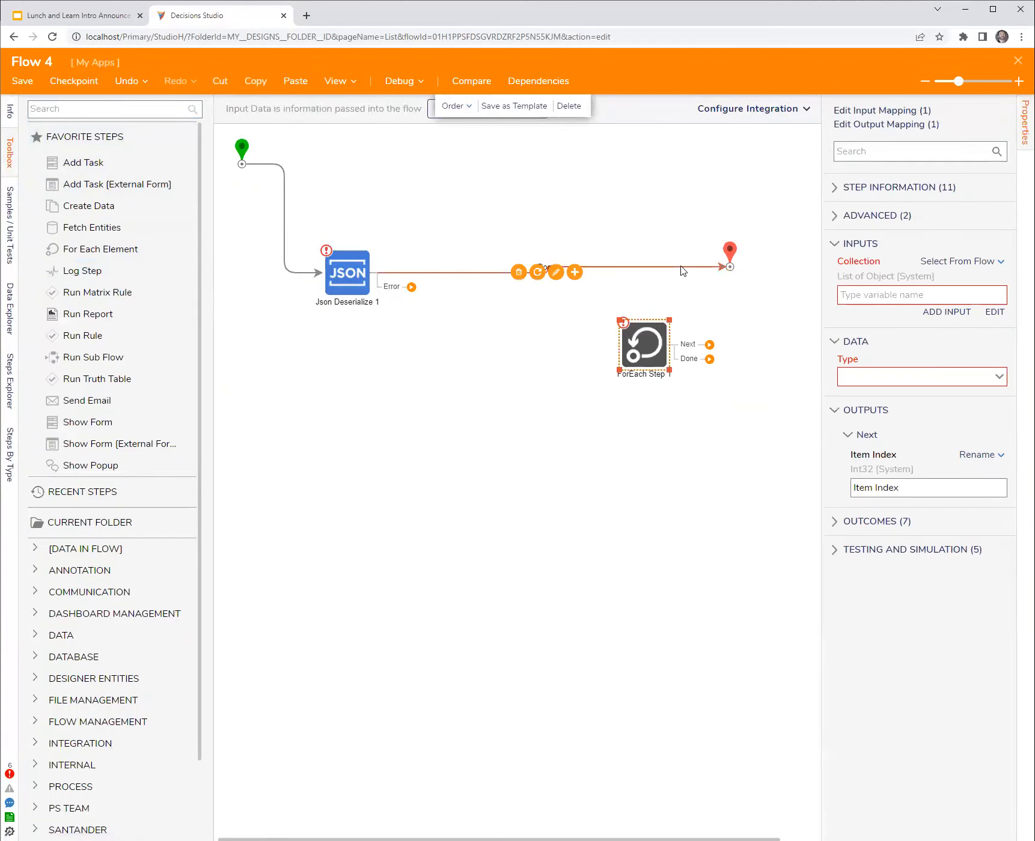
pyautogui.click(728, 269)
pyautogui.moveTo(727, 269); pyautogui.dragTo(633, 344)
pyautogui.moveTo(641, 345); pyautogui.dragTo(472, 272)
pyautogui.click(344, 274)
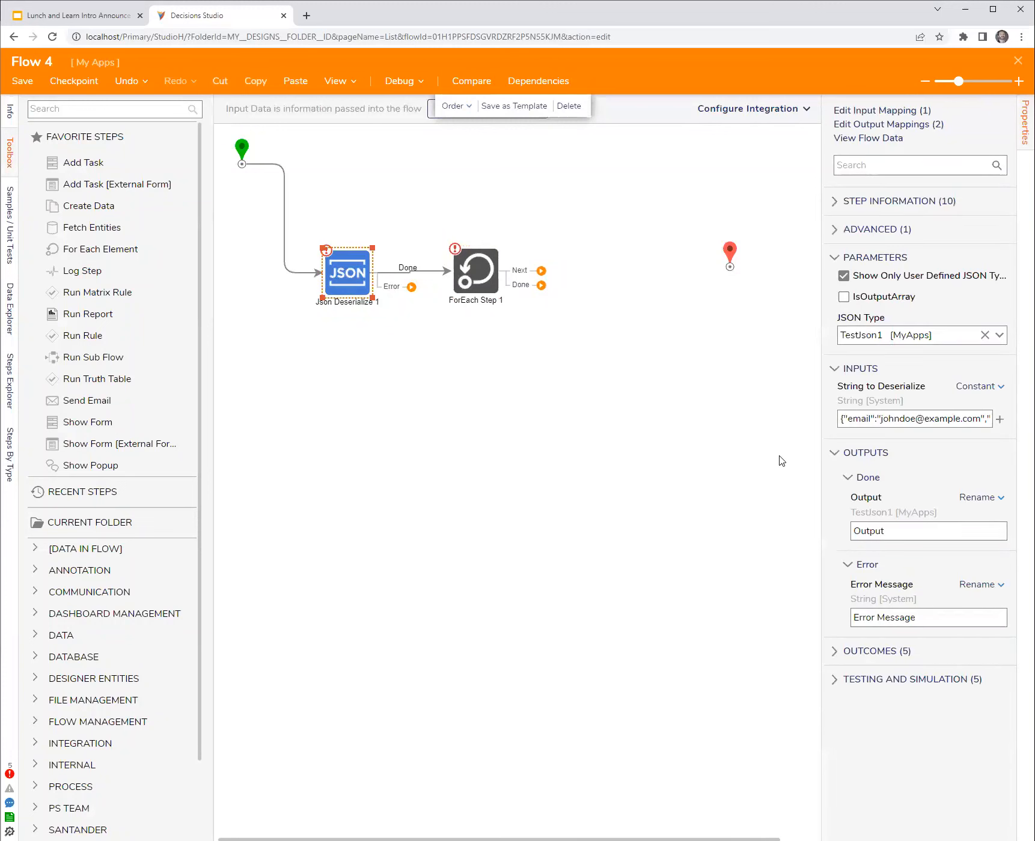
pyautogui.moveTo(816, 451); pyautogui.dragTo(785, 453)
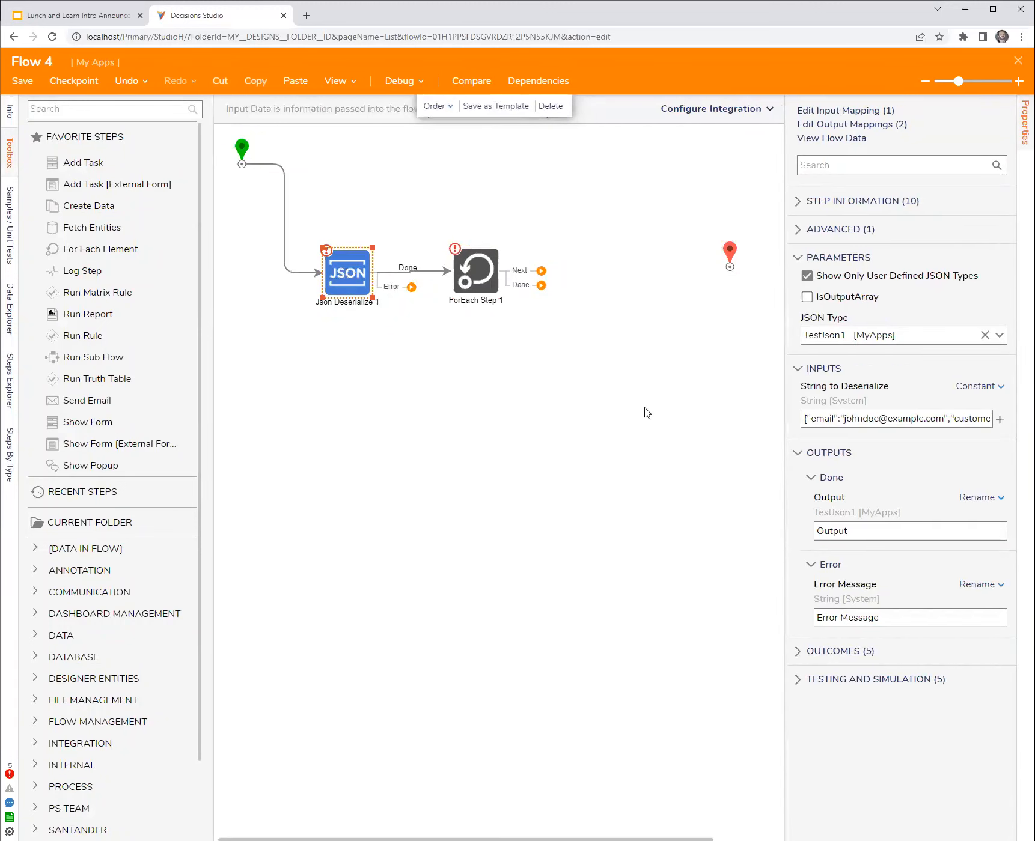
# - Duplicate the Decisions Studio browser tab and decline breaking the flow's lock
pyautogui.rightClick(181, 16)
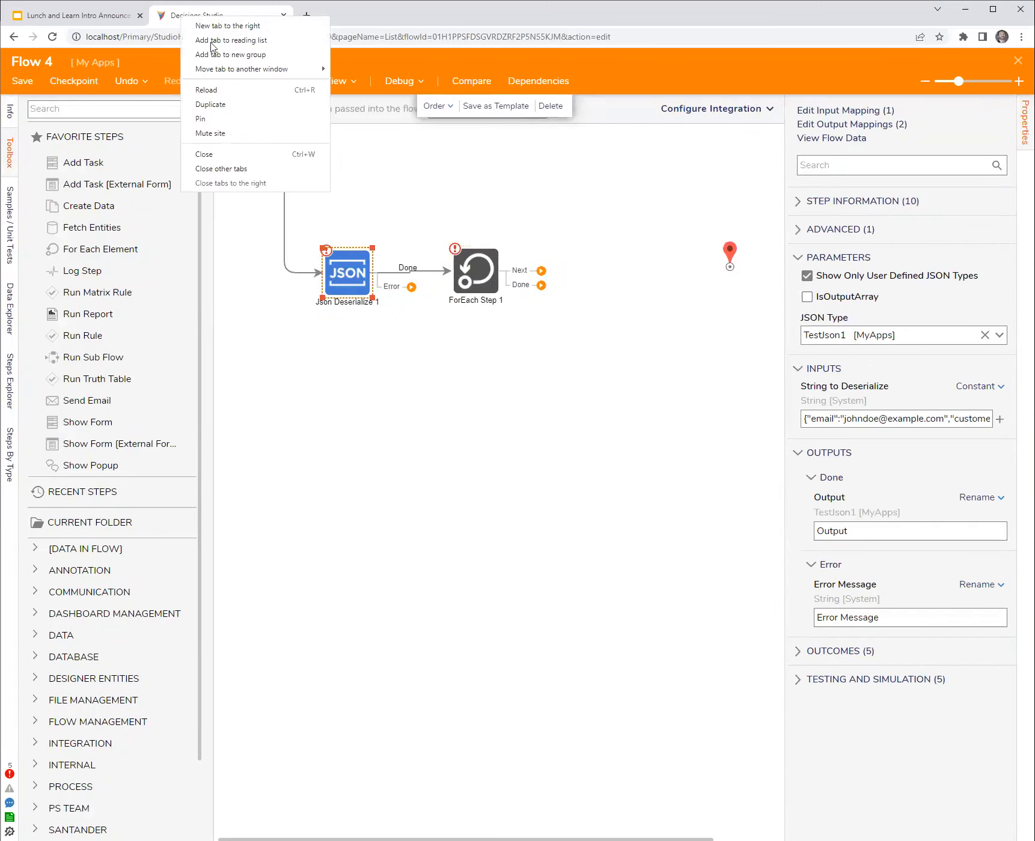
pyautogui.click(210, 105)
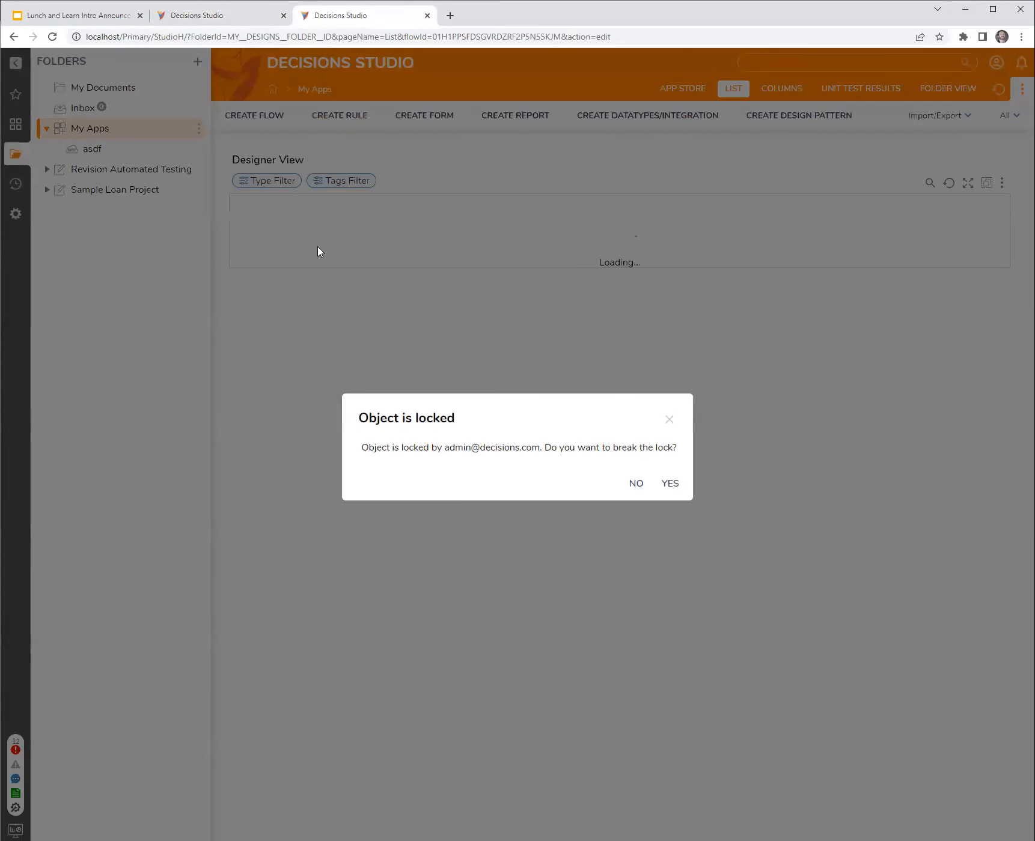
pyautogui.click(636, 484)
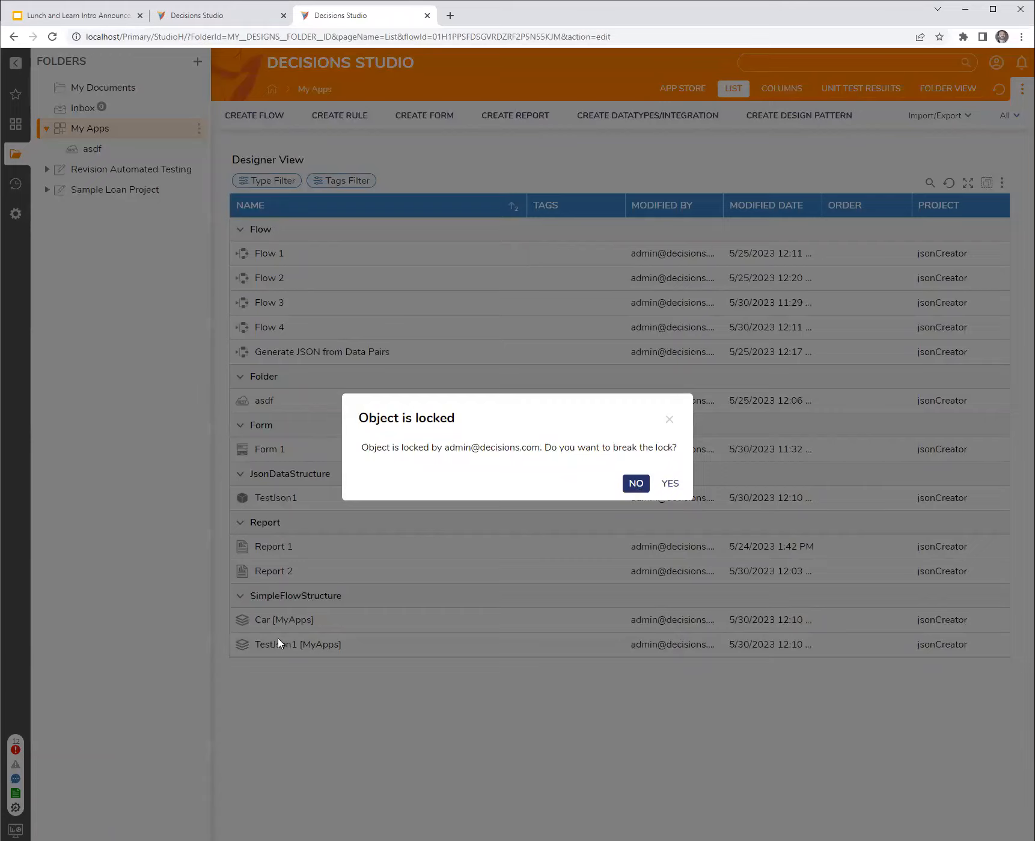
# - Examine the TestJson1 JSON structure, including its customerID, its cars array and the step generation options, and close it without saving
pyautogui.click(278, 498)
pyautogui.click(172, 539)
pyautogui.rightClick(268, 494)
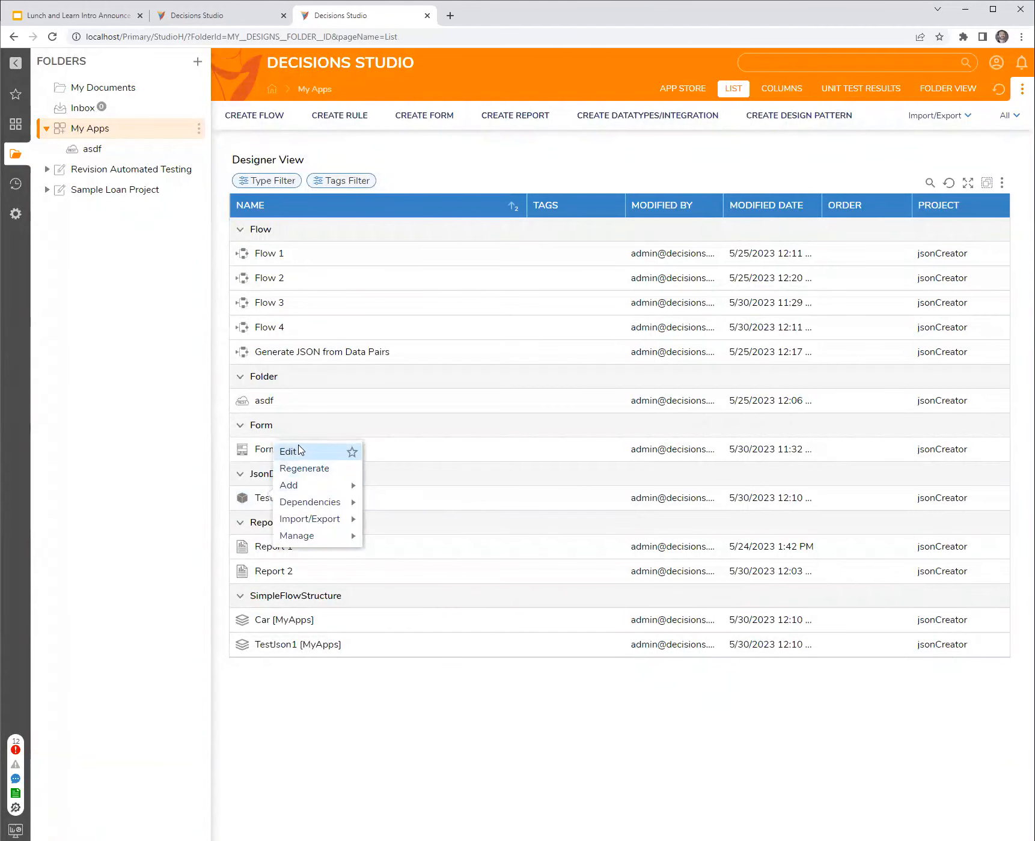
pyautogui.click(301, 453)
pyautogui.moveTo(474, 486); pyautogui.dragTo(305, 487)
pyautogui.scroll(-3, 474, 486)
pyautogui.scroll(3, 484, 504)
pyautogui.scroll(-1, 484, 500)
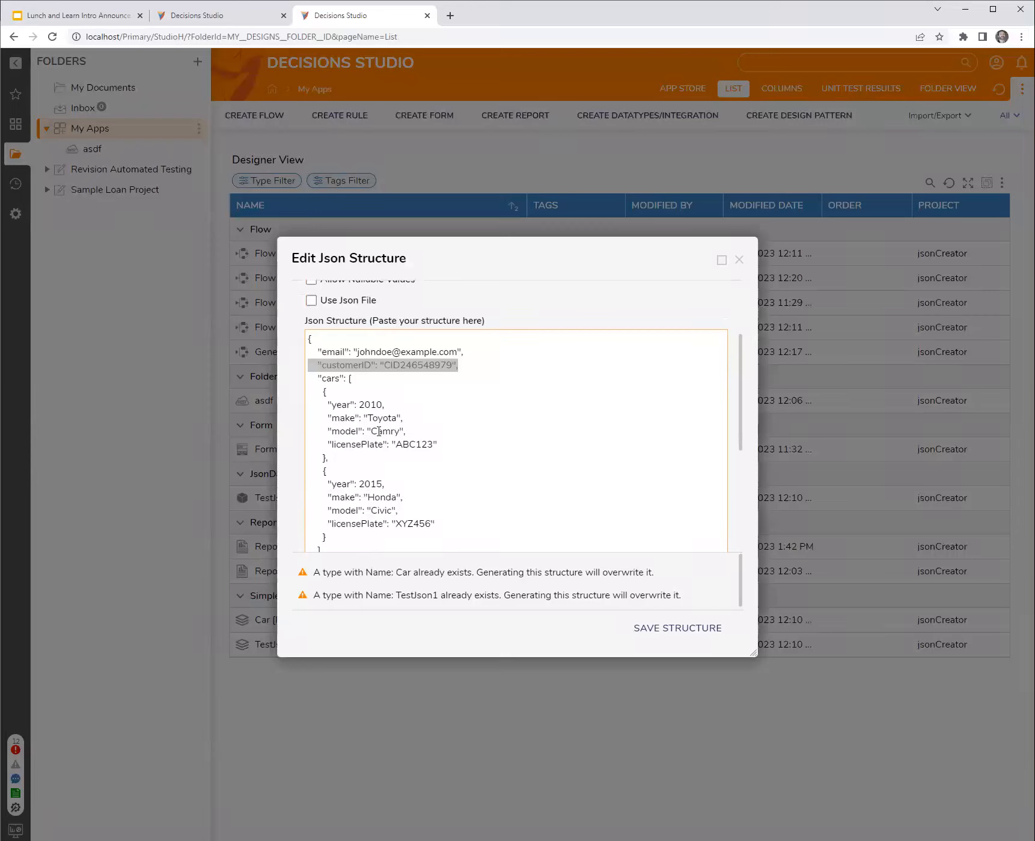
pyautogui.click(394, 367)
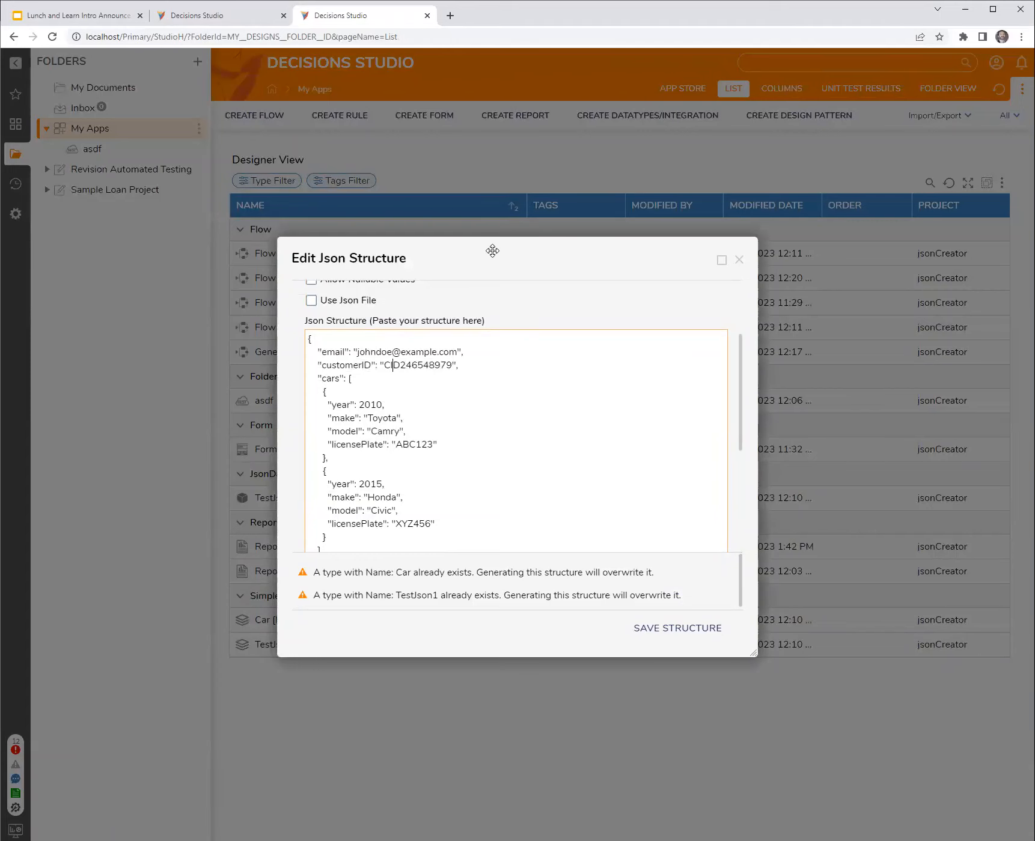
pyautogui.moveTo(492, 250); pyautogui.dragTo(470, 241)
pyautogui.moveTo(706, 428); pyautogui.dragTo(705, 509)
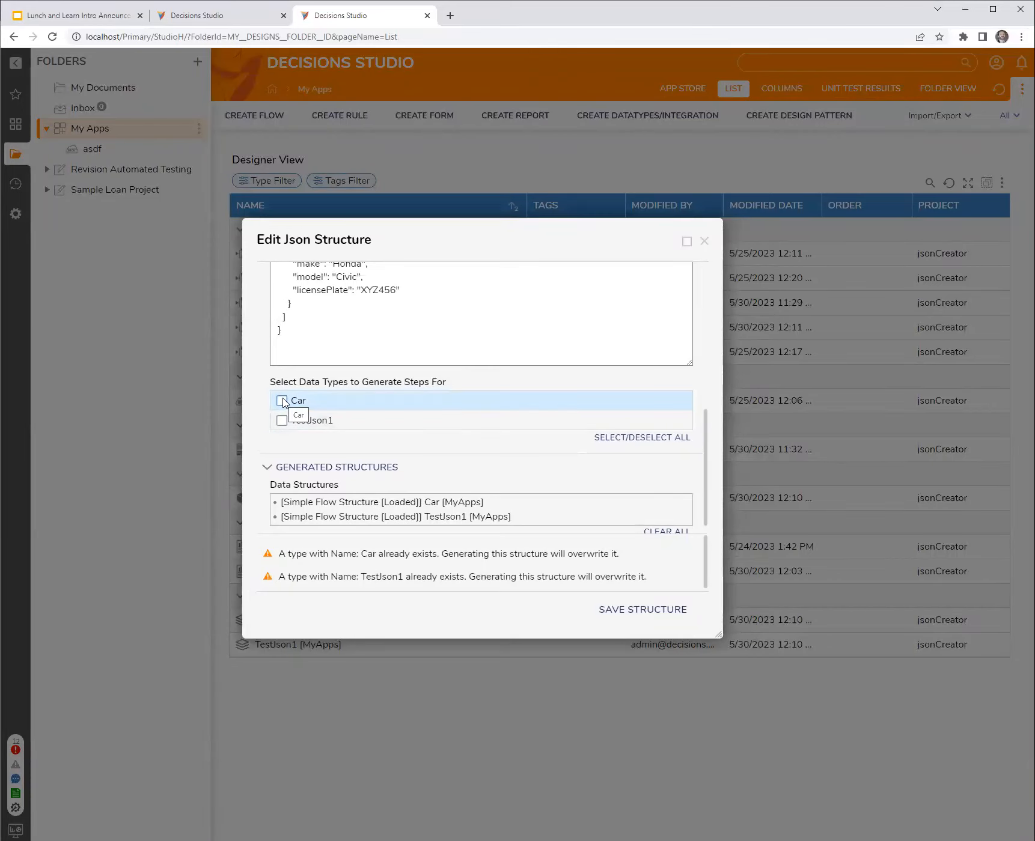
pyautogui.scroll(3, 330, 413)
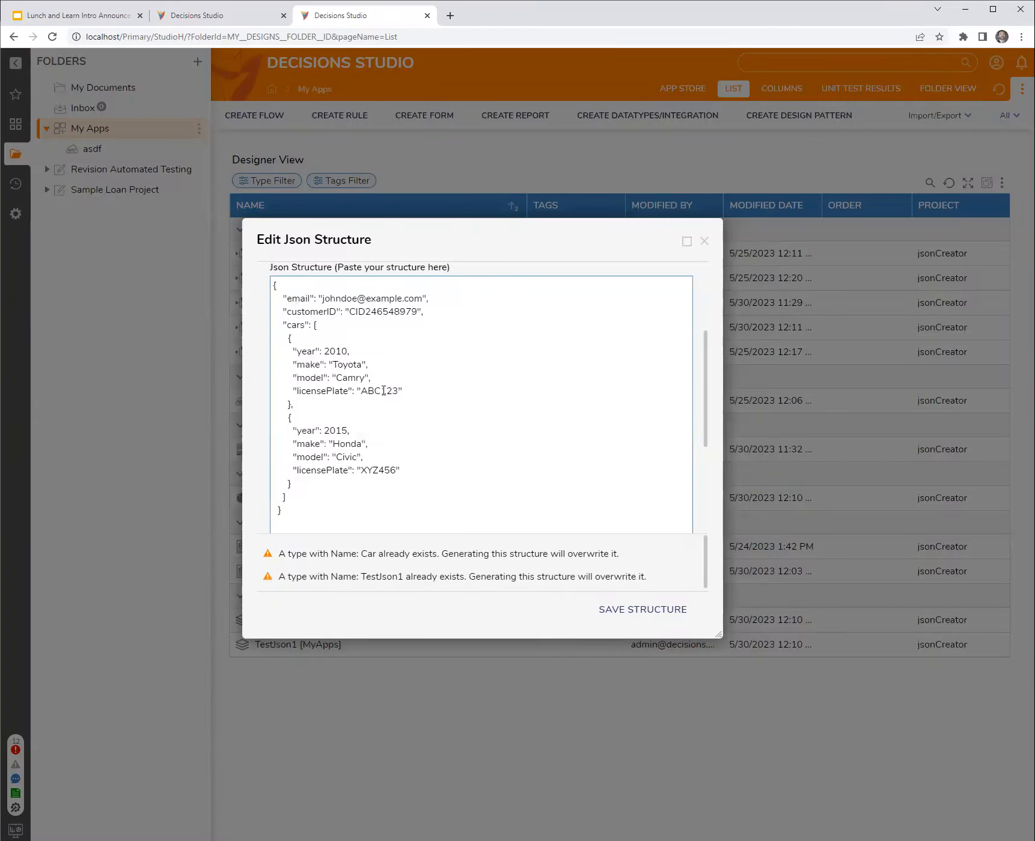
pyautogui.moveTo(311, 403); pyautogui.dragTo(335, 341)
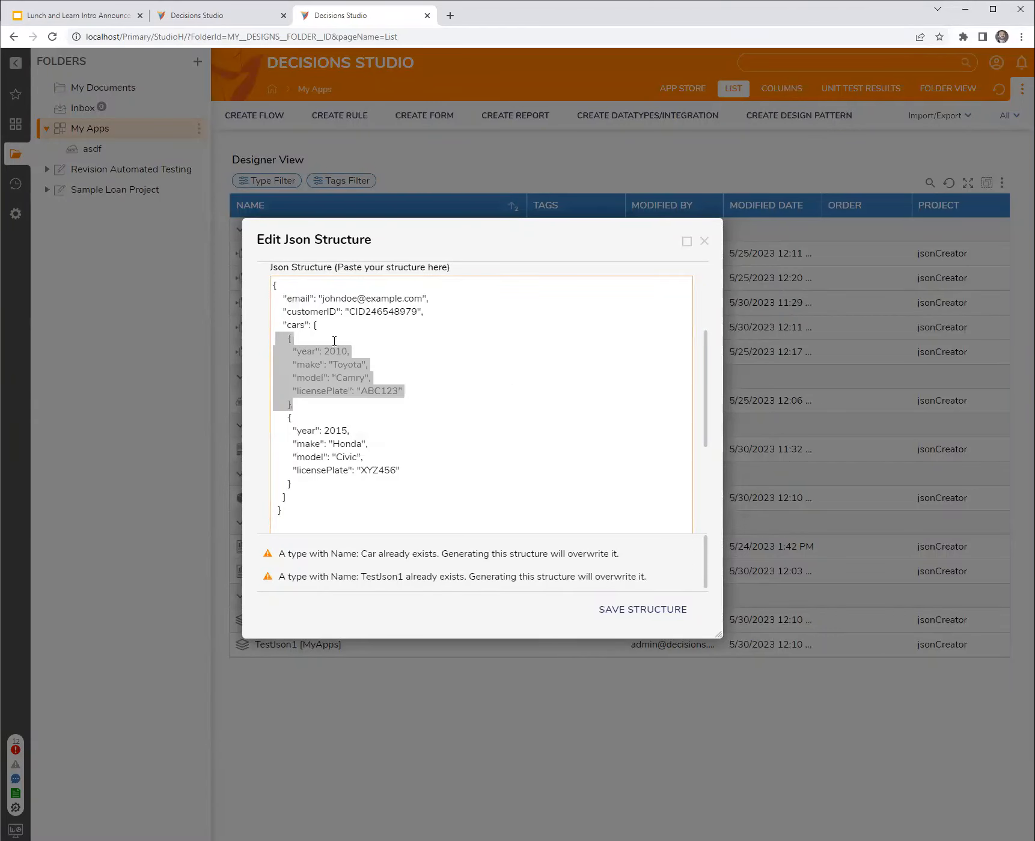
pyautogui.click(508, 391)
pyautogui.moveTo(569, 232); pyautogui.dragTo(594, 260)
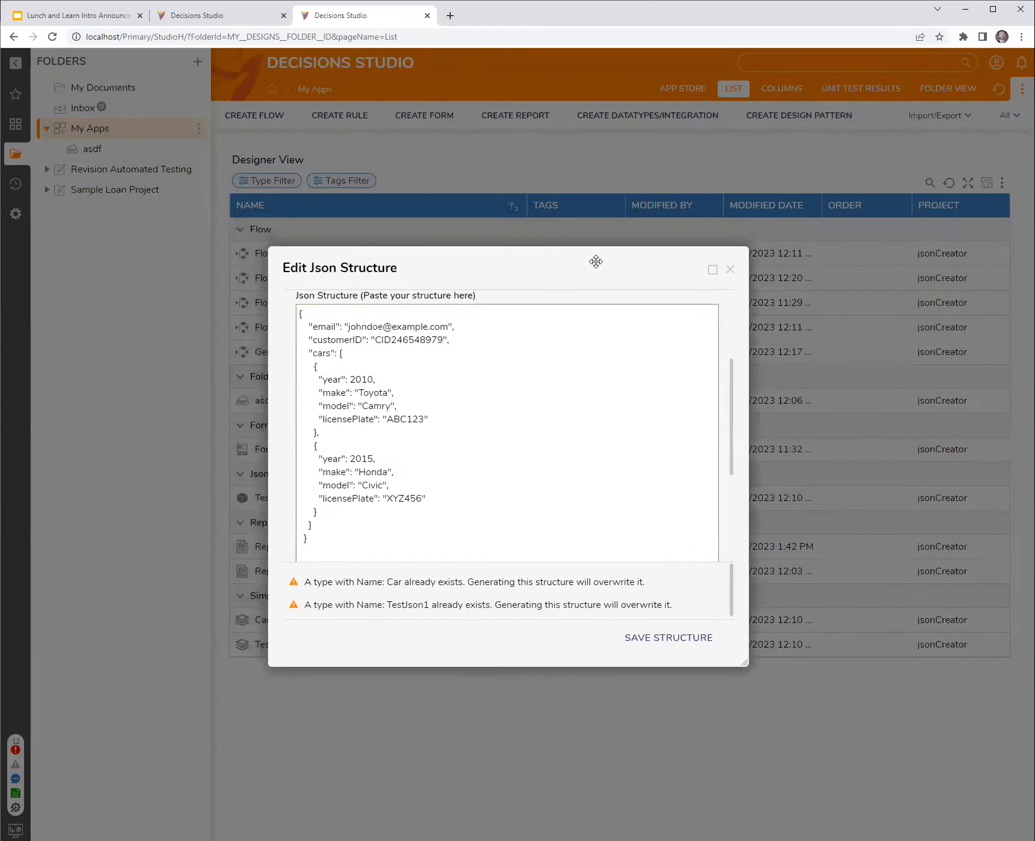
pyautogui.click(730, 270)
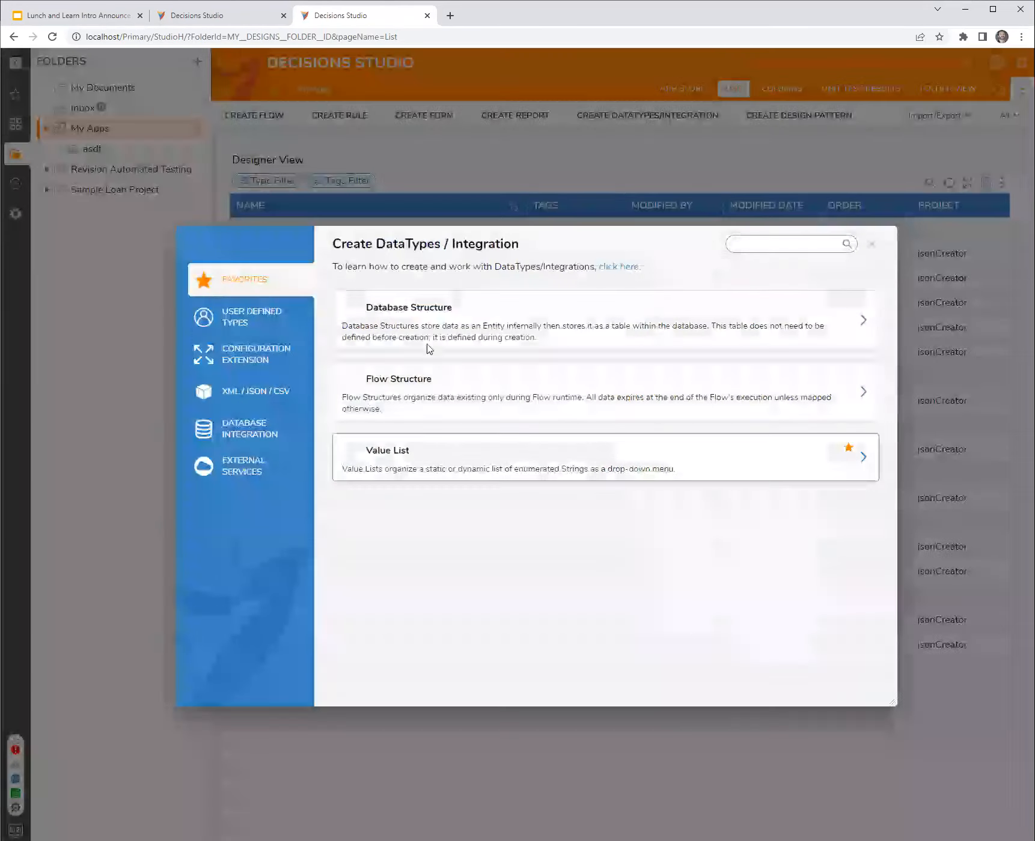
# - Create and save a Database Structure named StoredCar with String [Text] fields for CustomerId, make and model
pyautogui.click(423, 317)
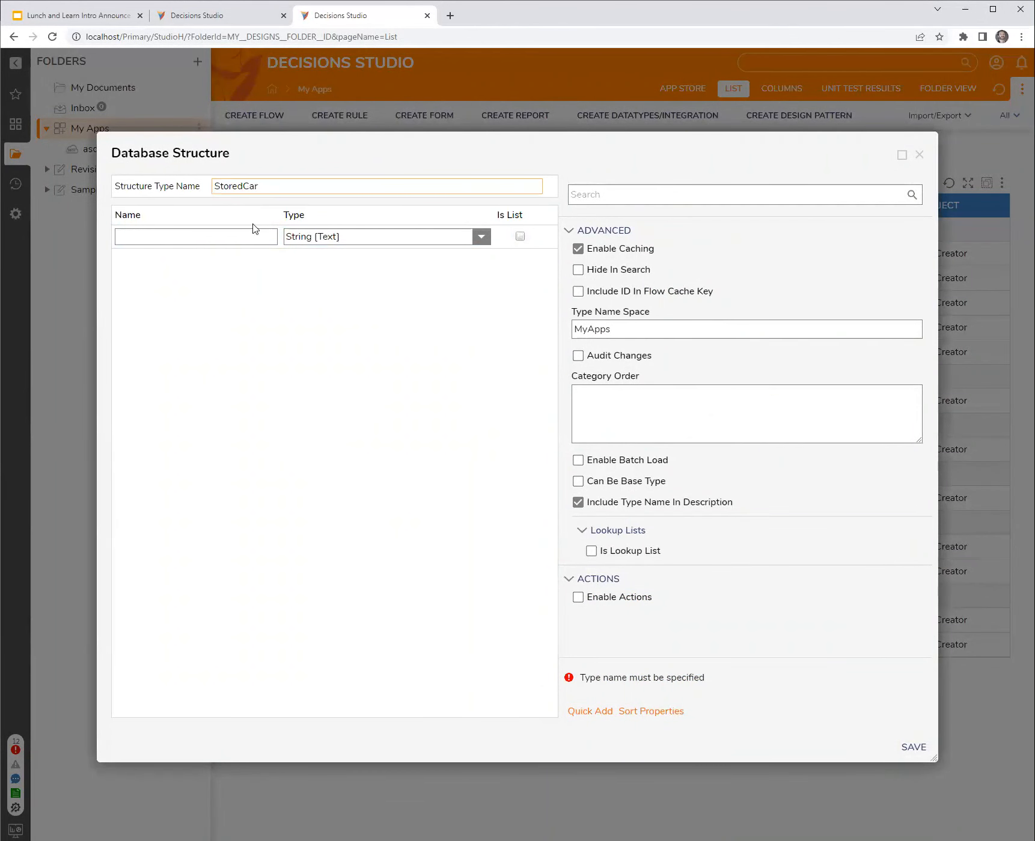
pyautogui.click(214, 235)
pyautogui.write('Customer')
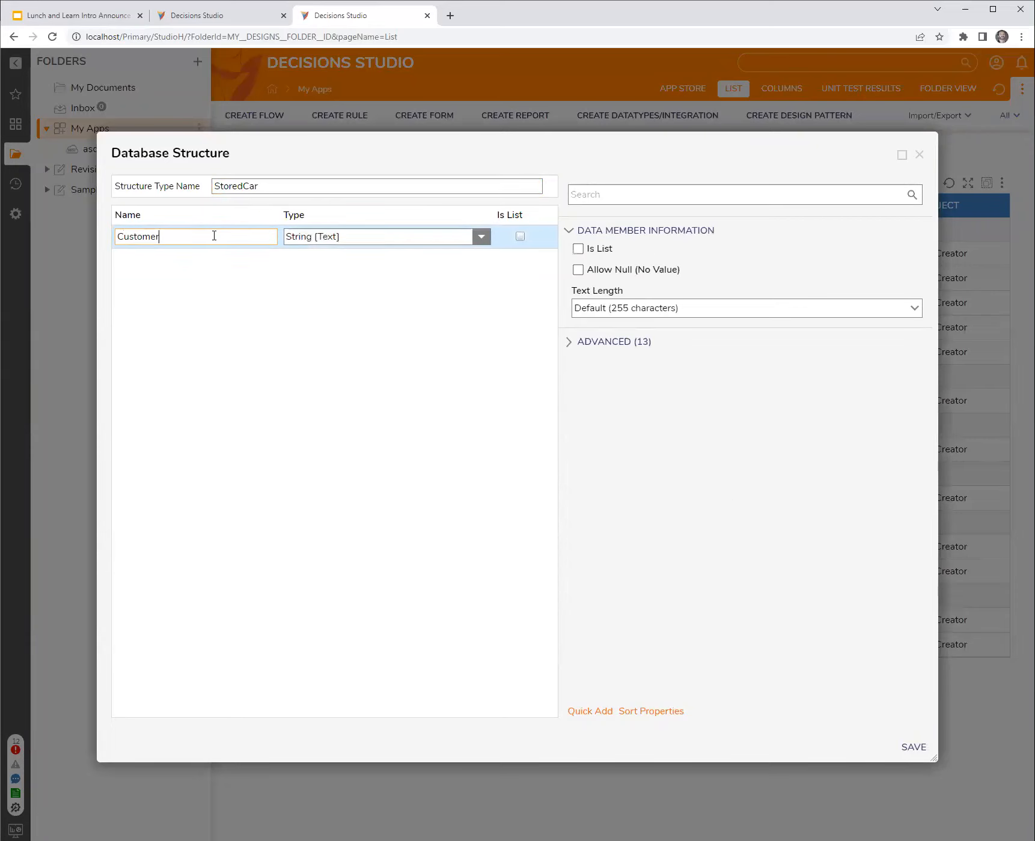
pyautogui.press('Tab')
pyautogui.press('Tab')
pyautogui.write('make')
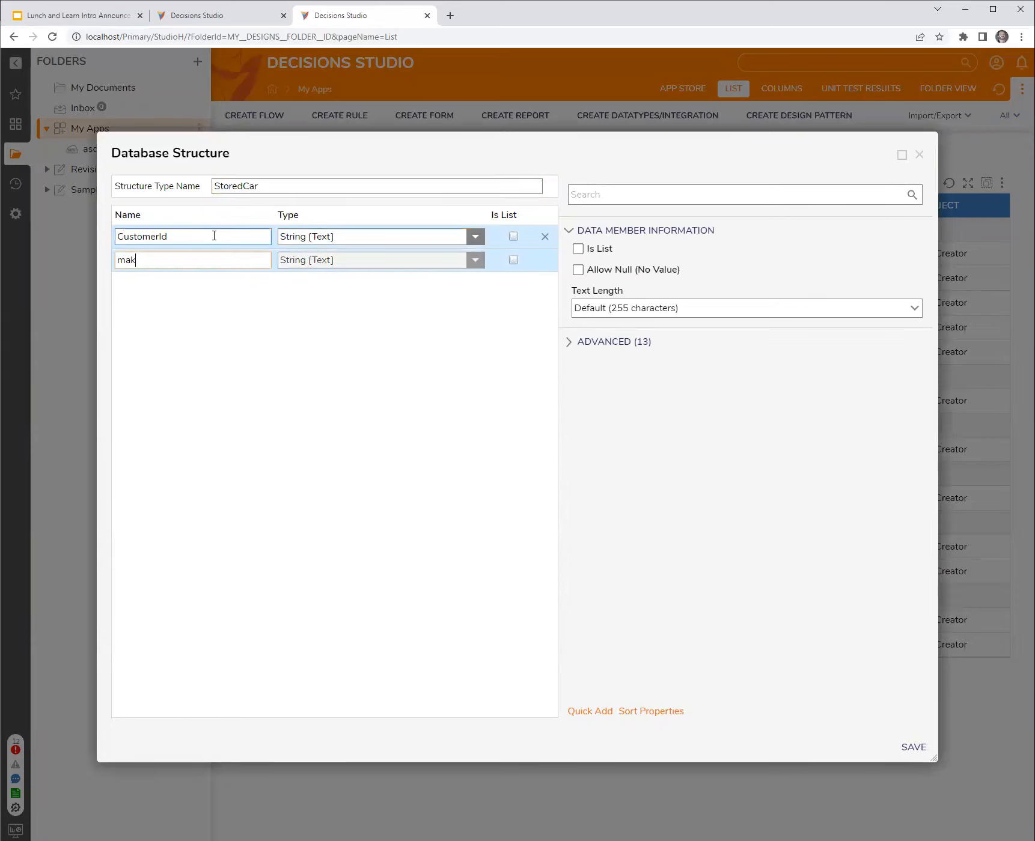
pyautogui.press('Tab')
pyautogui.press('Tab')
pyautogui.write('mpo')
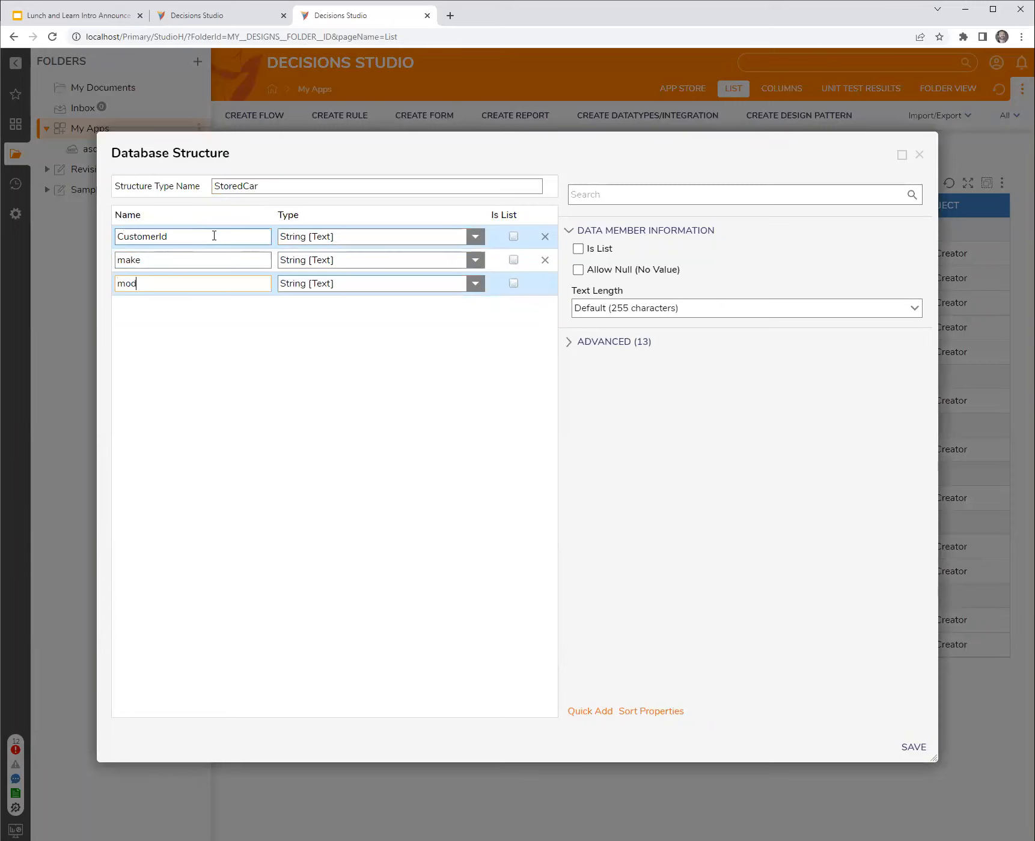
pyautogui.click(913, 747)
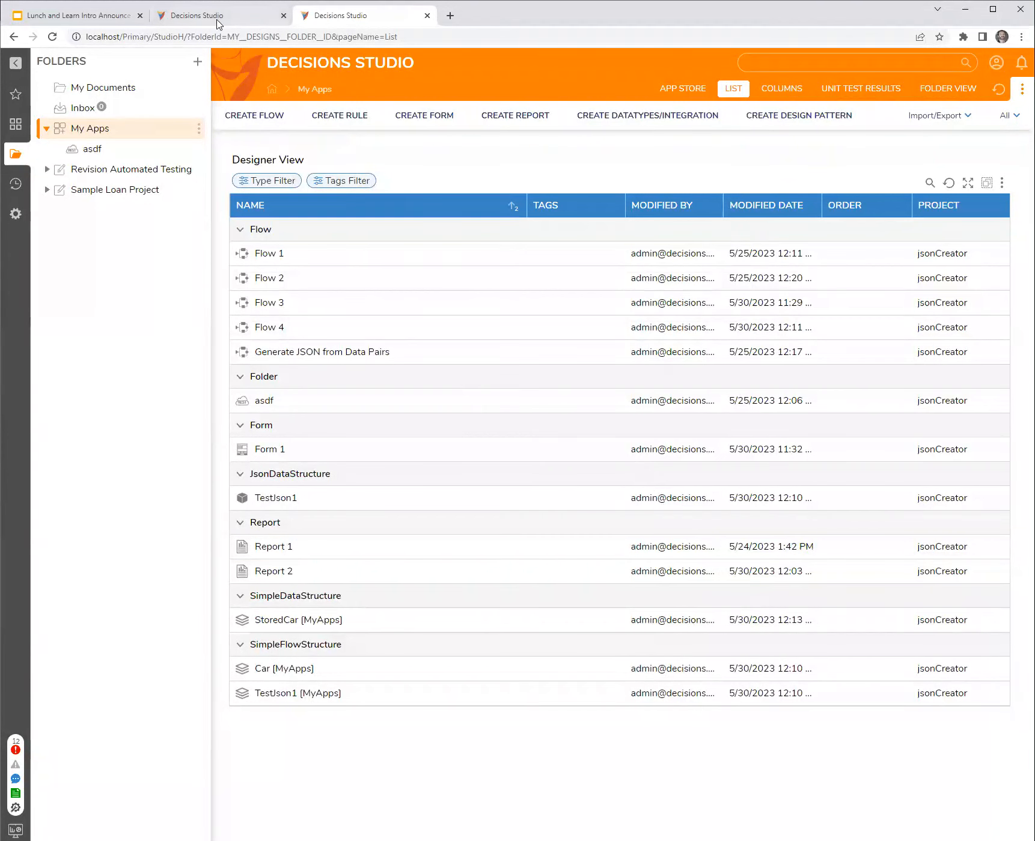
# - Return to the browser tab with Flow 4, save and close the flow, and reopen it
pyautogui.click(218, 19)
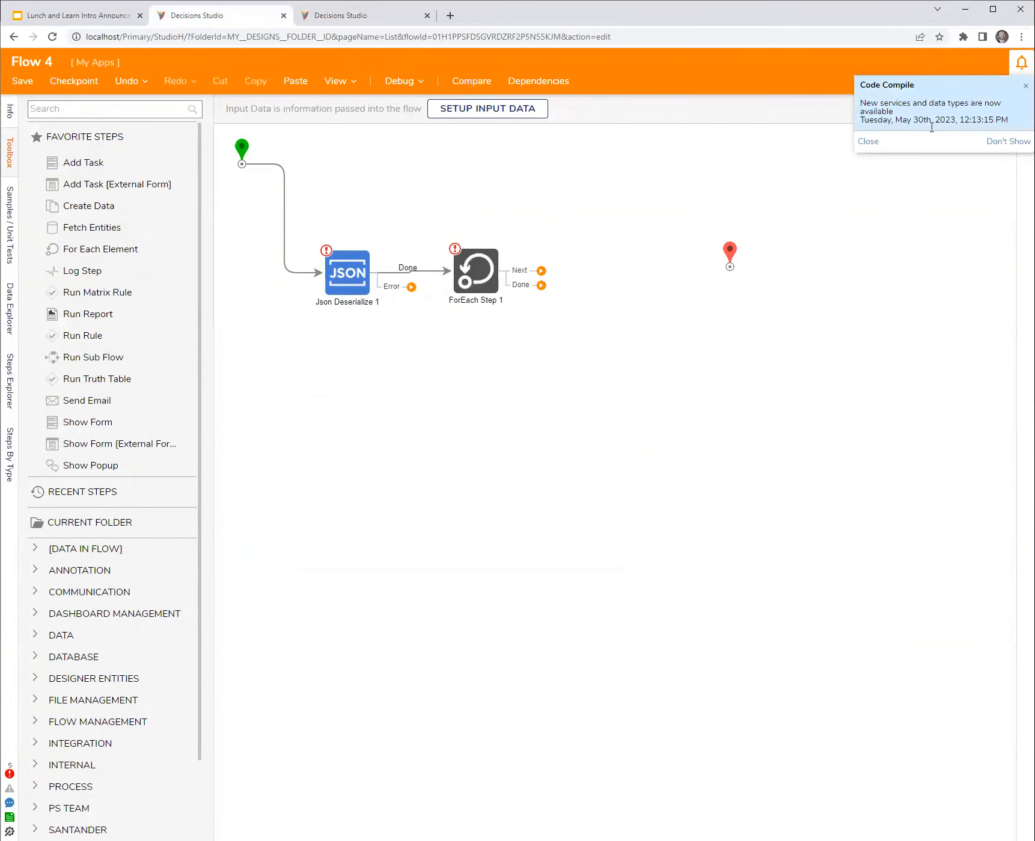
pyautogui.click(868, 141)
pyautogui.click(1018, 60)
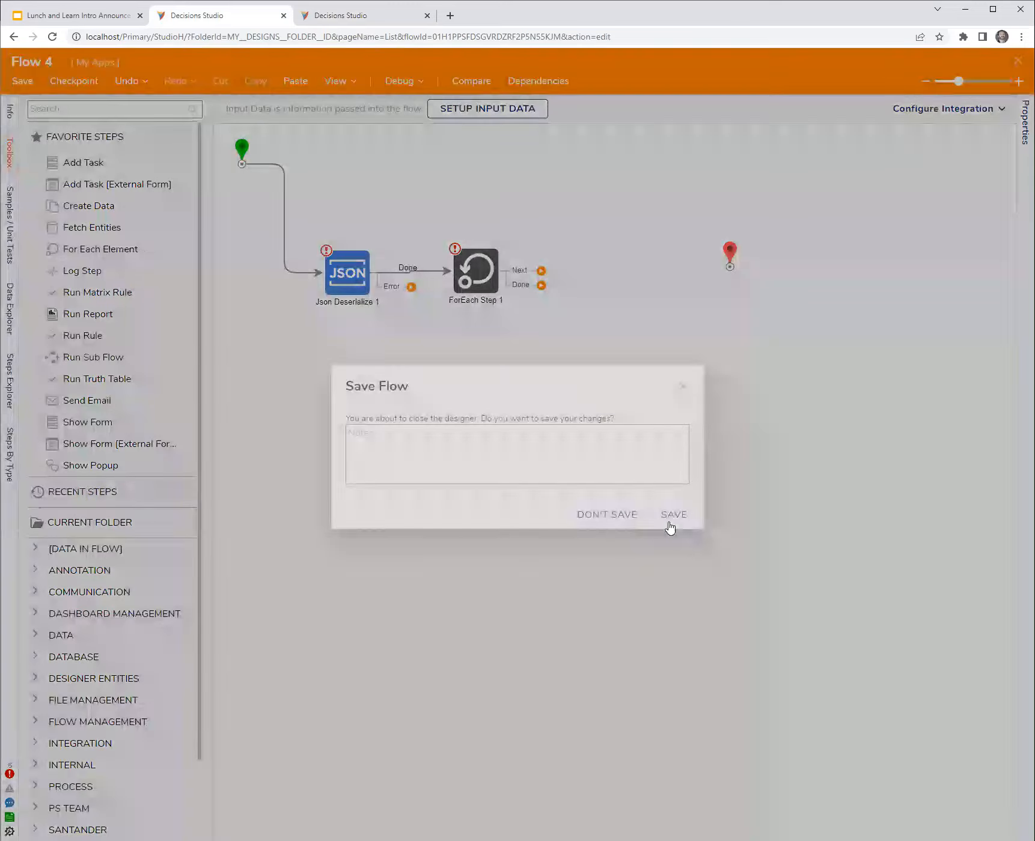
pyautogui.click(672, 516)
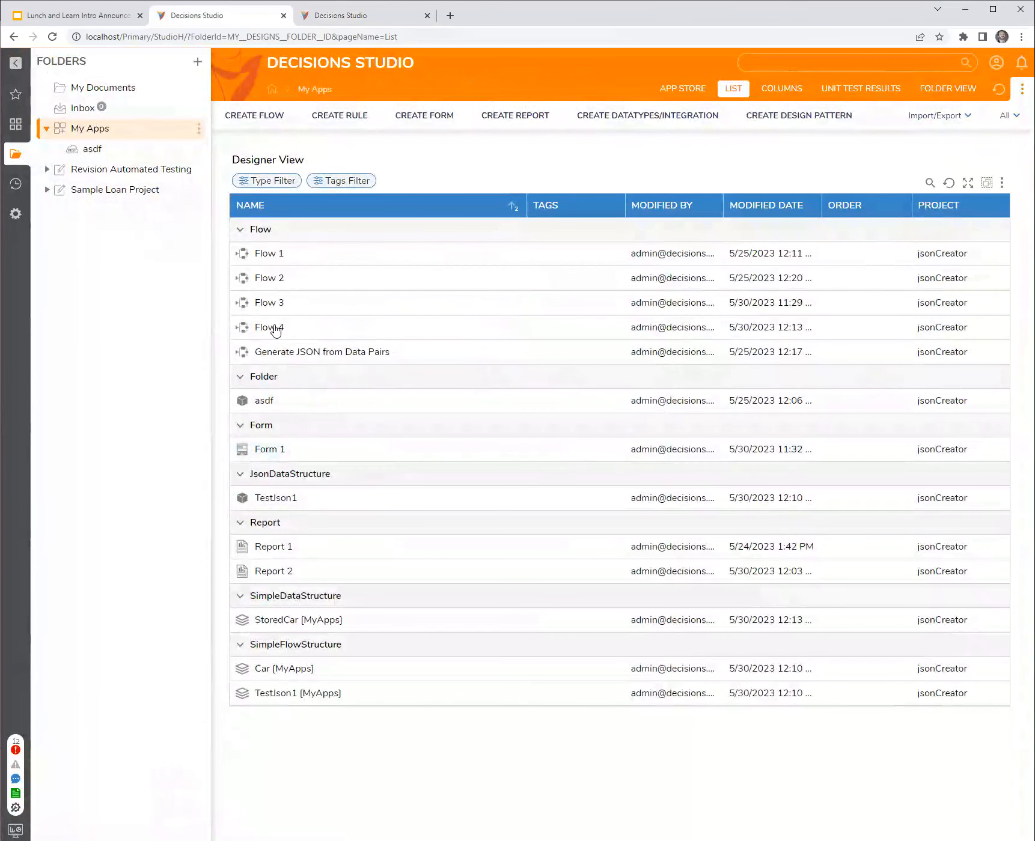
pyautogui.doubleClick(272, 328)
# - Set the ForEach step's Collection input to the cars property of Output
pyautogui.click(474, 269)
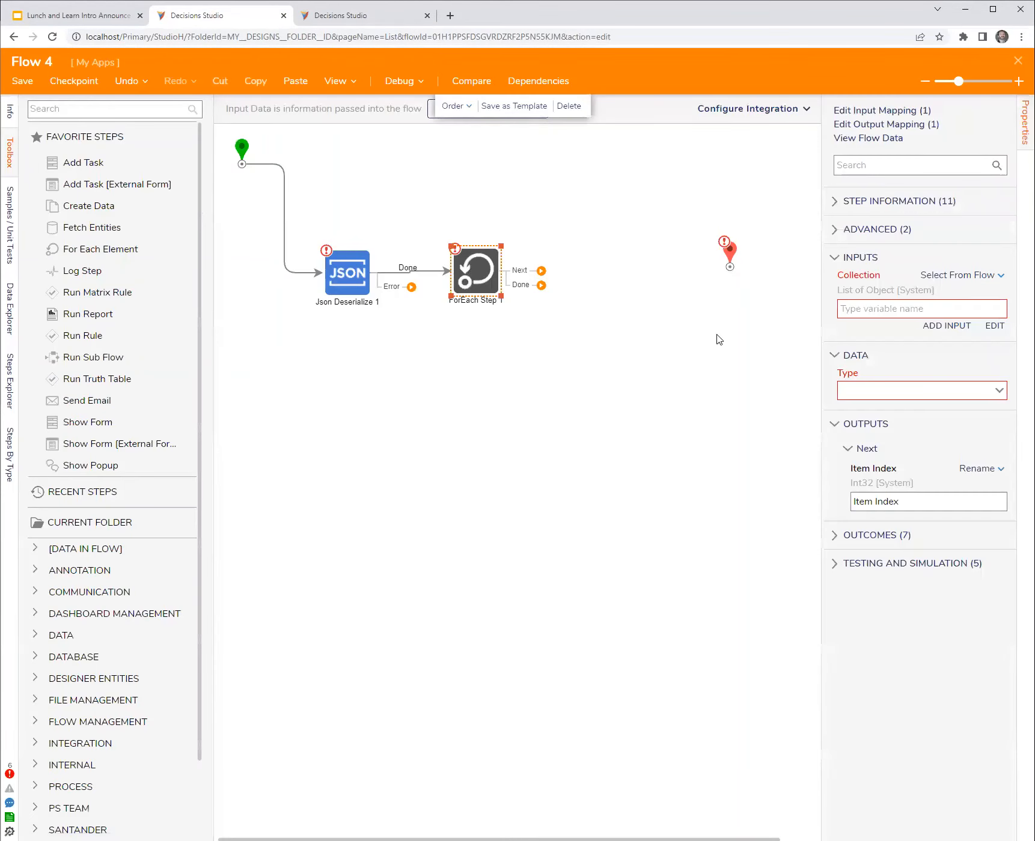
pyautogui.moveTo(1006, 327); pyautogui.dragTo(958, 334)
pyautogui.click(252, 366)
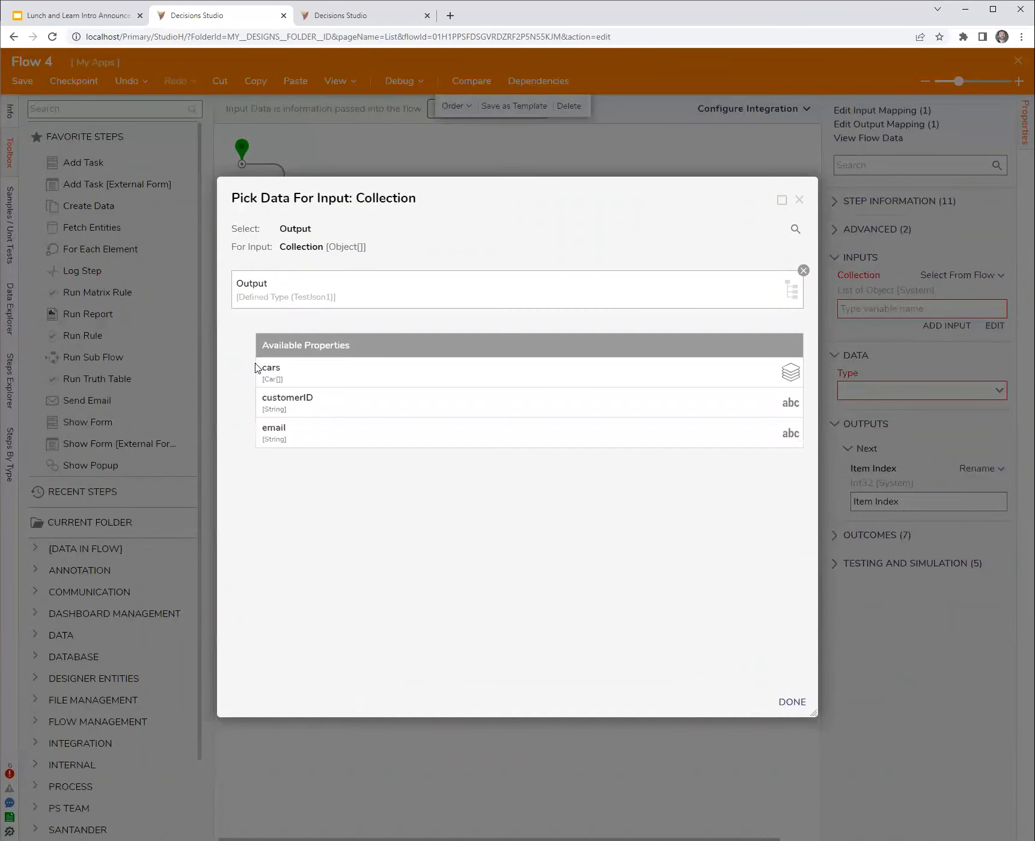
pyautogui.click(295, 379)
pyautogui.click(810, 713)
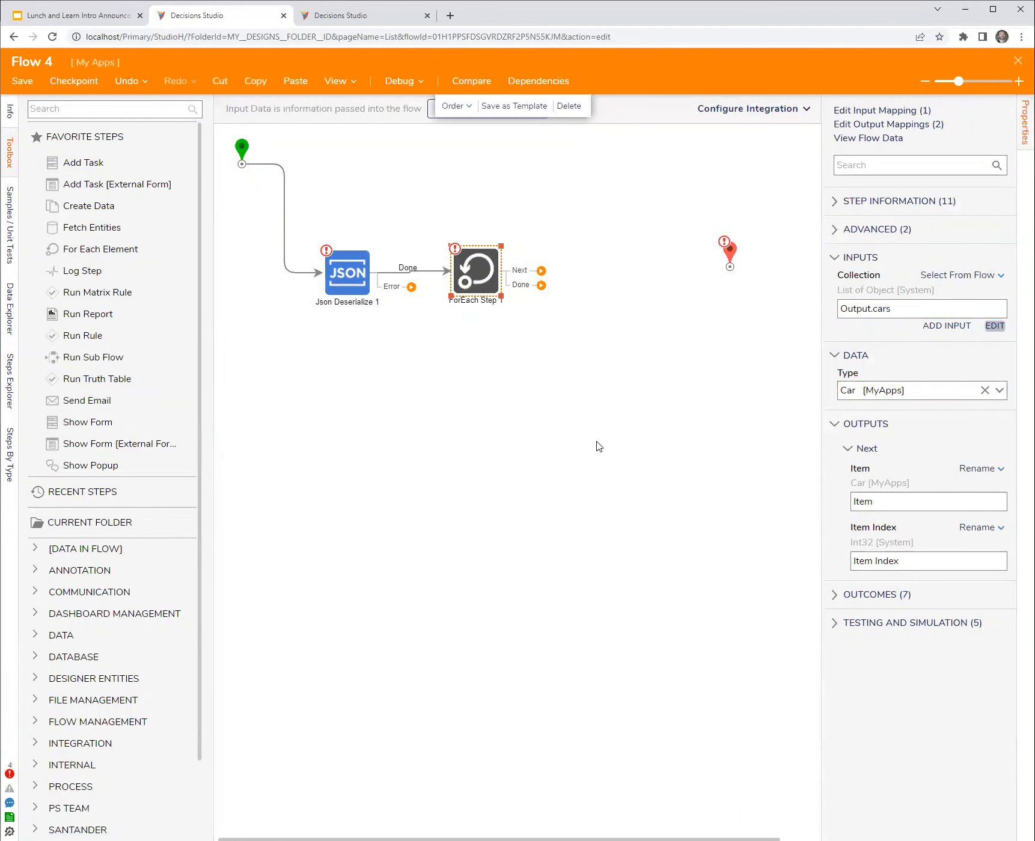
# - Add a Create StoredCar step from the user-defined database structures to the flow, between the ForEach step and the end step
pyautogui.click(484, 483)
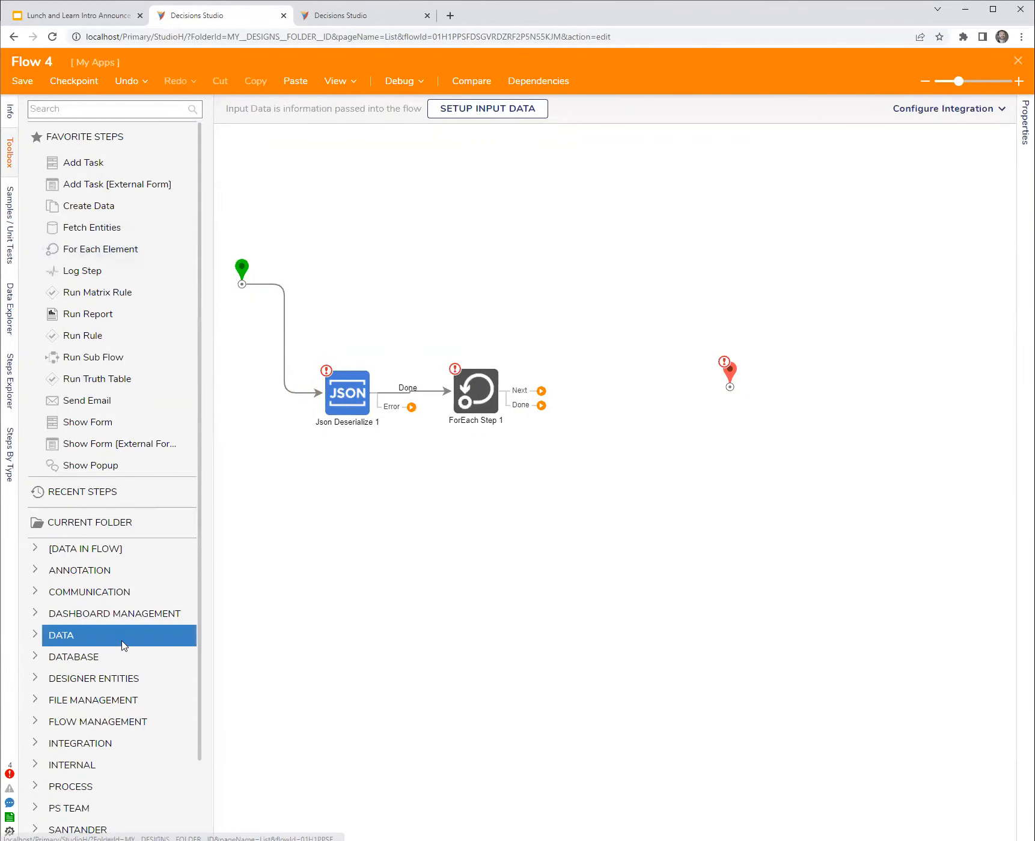
pyautogui.scroll(-1, 123, 645)
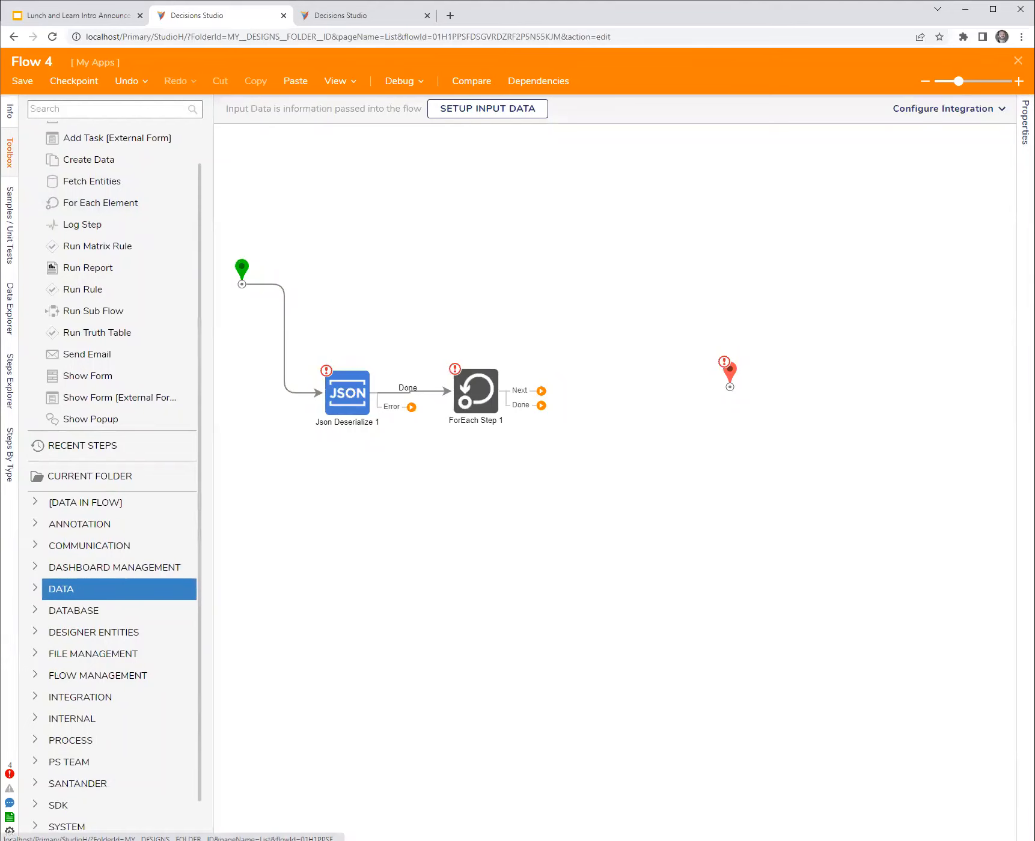
pyautogui.scroll(-7, 50, 721)
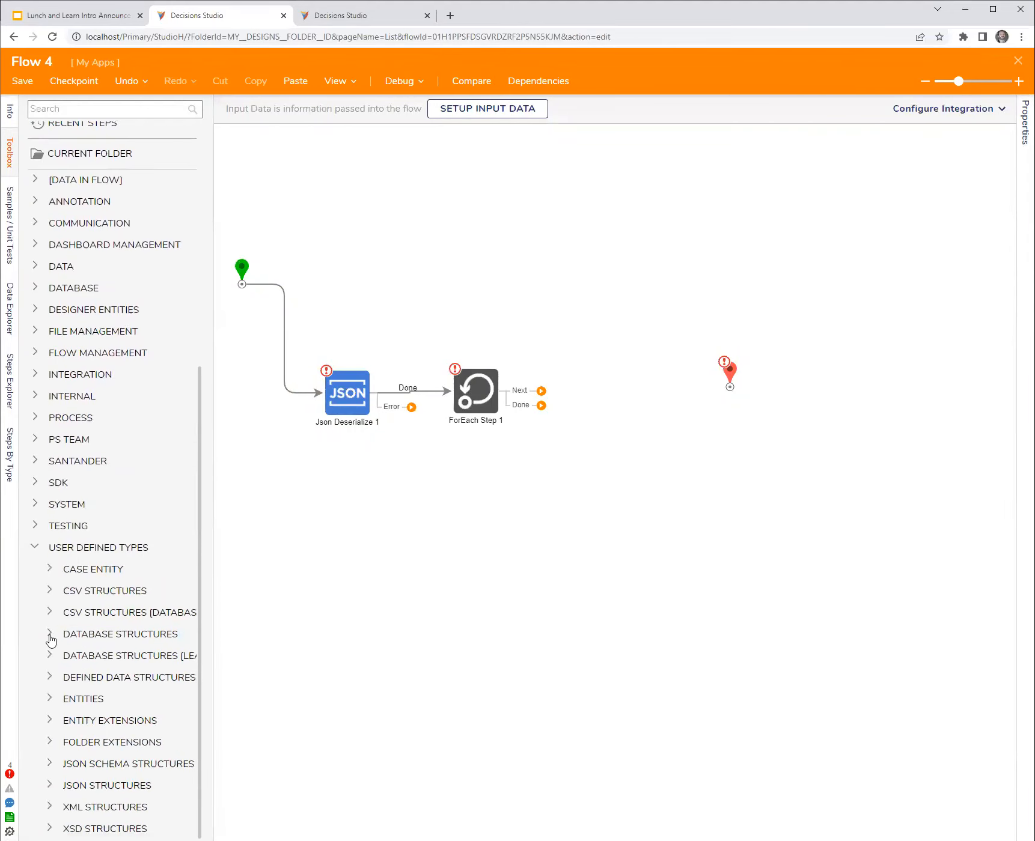
pyautogui.click(50, 635)
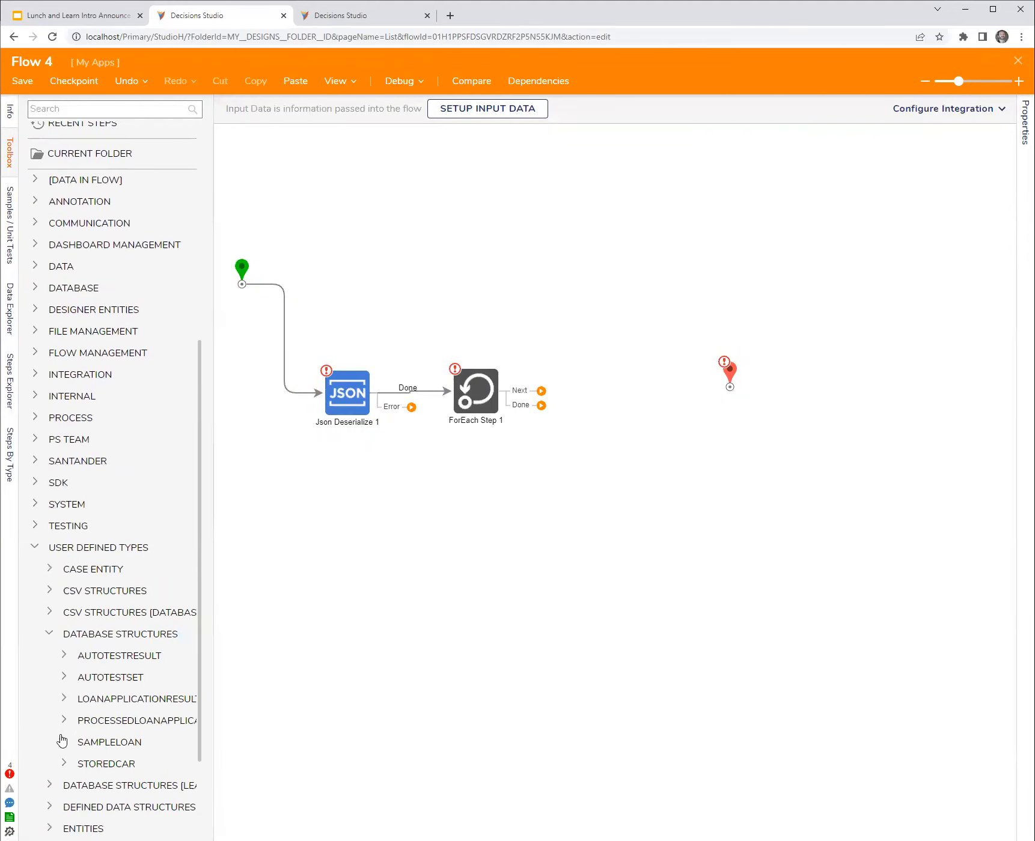
pyautogui.click(64, 765)
pyautogui.scroll(-2, 69, 762)
pyautogui.moveTo(143, 699); pyautogui.dragTo(613, 412)
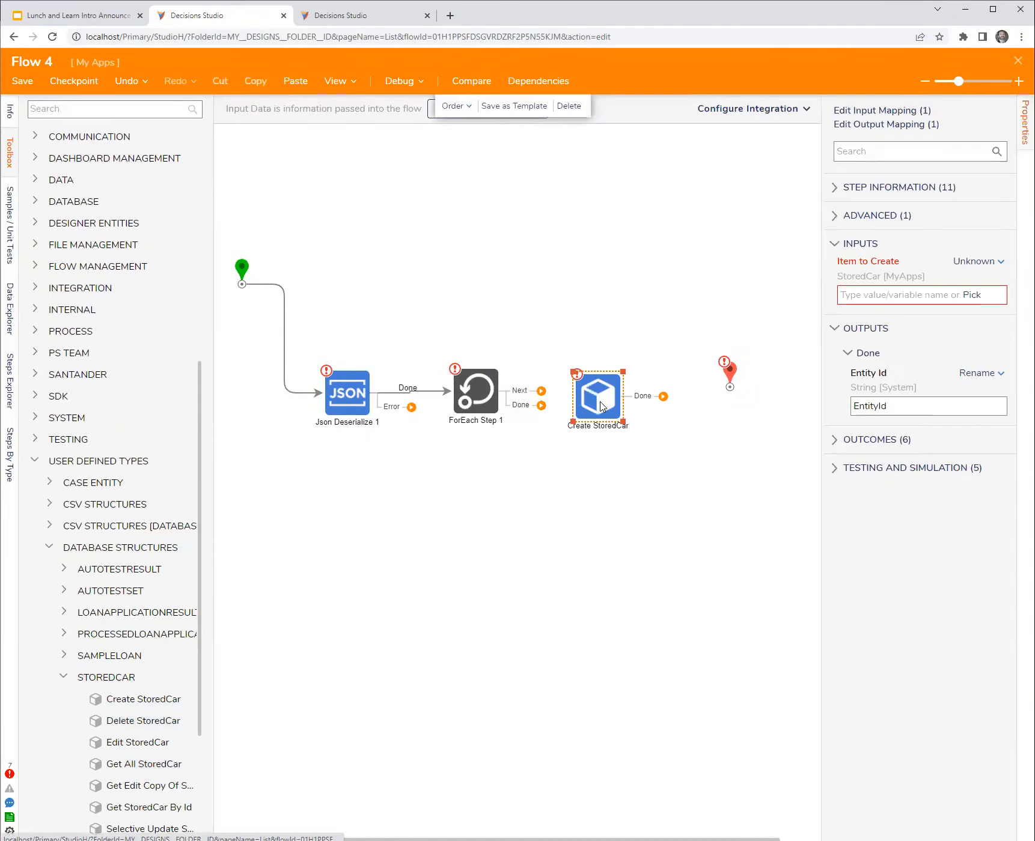
# - Connect ForEach's Next path to Create StoredCar, loop that step back to ForEach, and route ForEach's Done path to the end step placed below
pyautogui.moveTo(542, 391); pyautogui.dragTo(574, 397)
pyautogui.moveTo(663, 396); pyautogui.dragTo(476, 364)
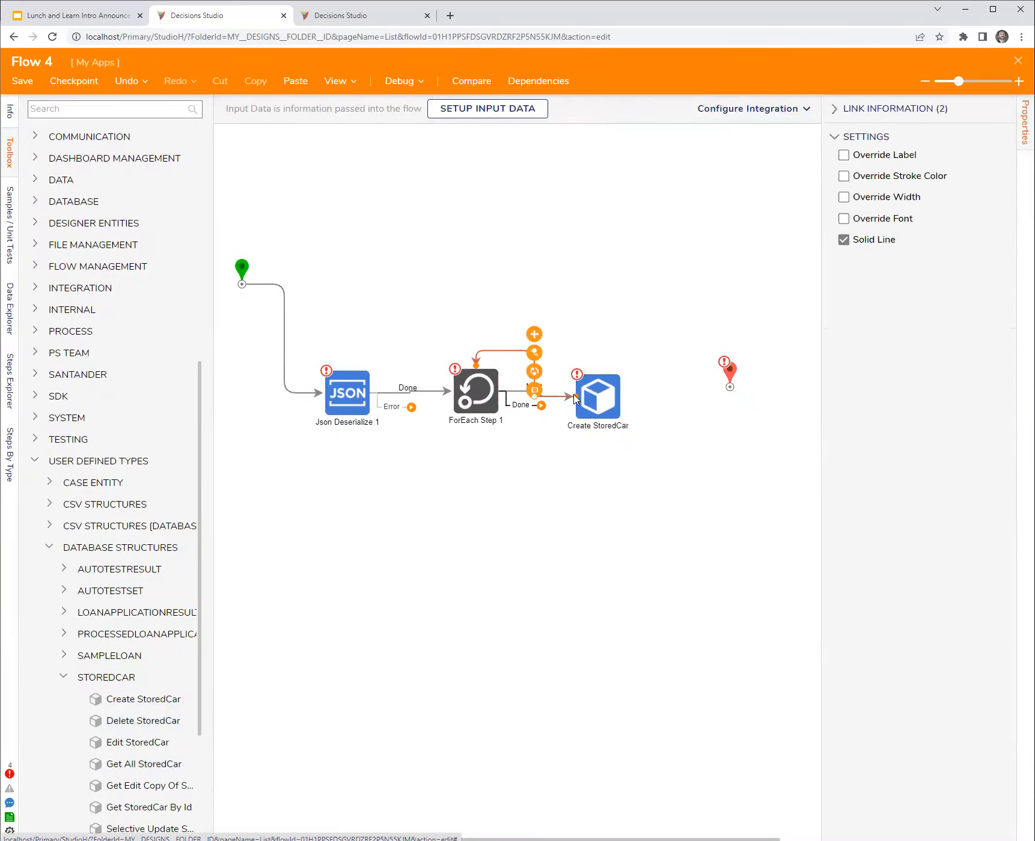
pyautogui.moveTo(541, 405)
pyautogui.mouseDown()
pyautogui.moveTo(723, 365)
pyautogui.moveTo(729, 374)
pyautogui.mouseUp()
pyautogui.moveTo(602, 465); pyautogui.dragTo(600, 474)
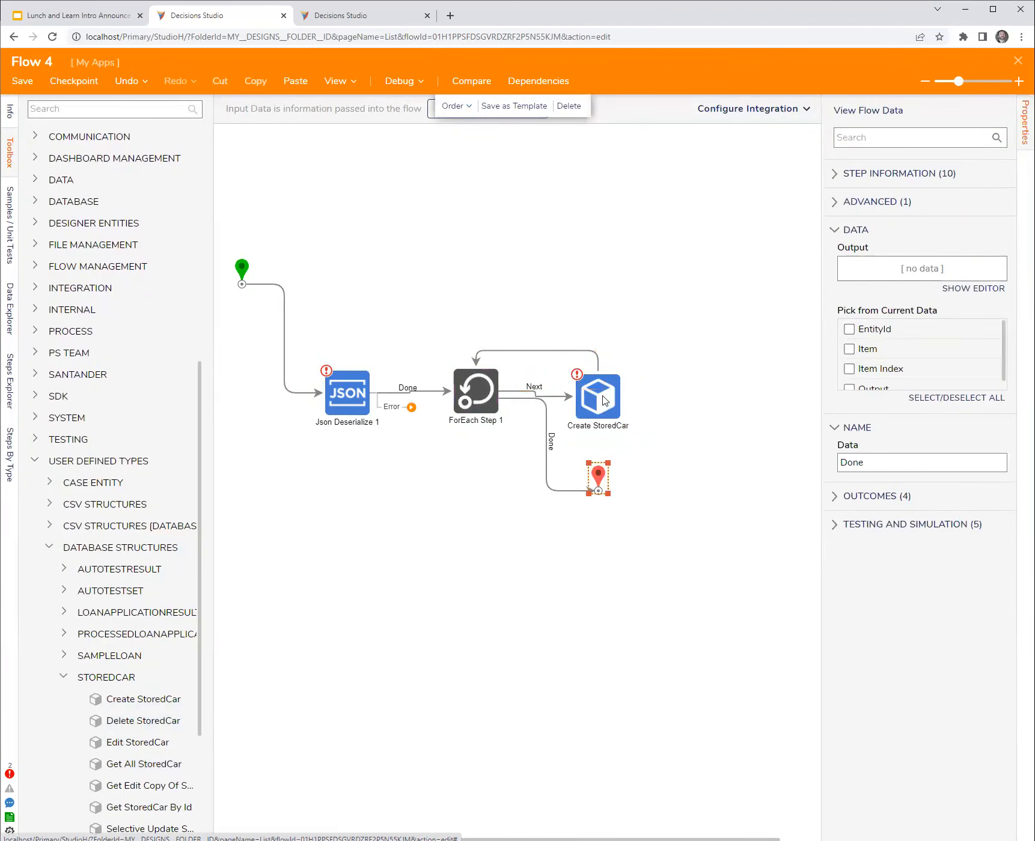
pyautogui.moveTo(589, 398); pyautogui.dragTo(577, 386)
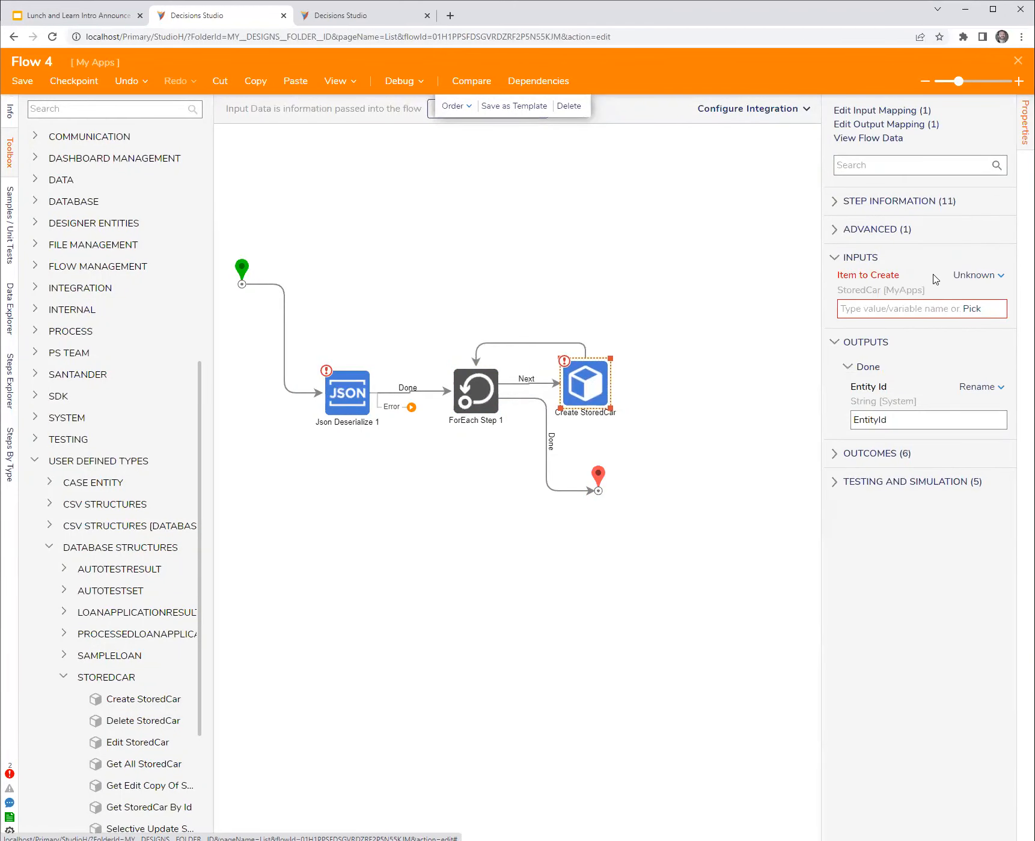
# - Set the Create StoredCar step's Item to Create input to Build Data and close its input mapping
pyautogui.click(990, 274)
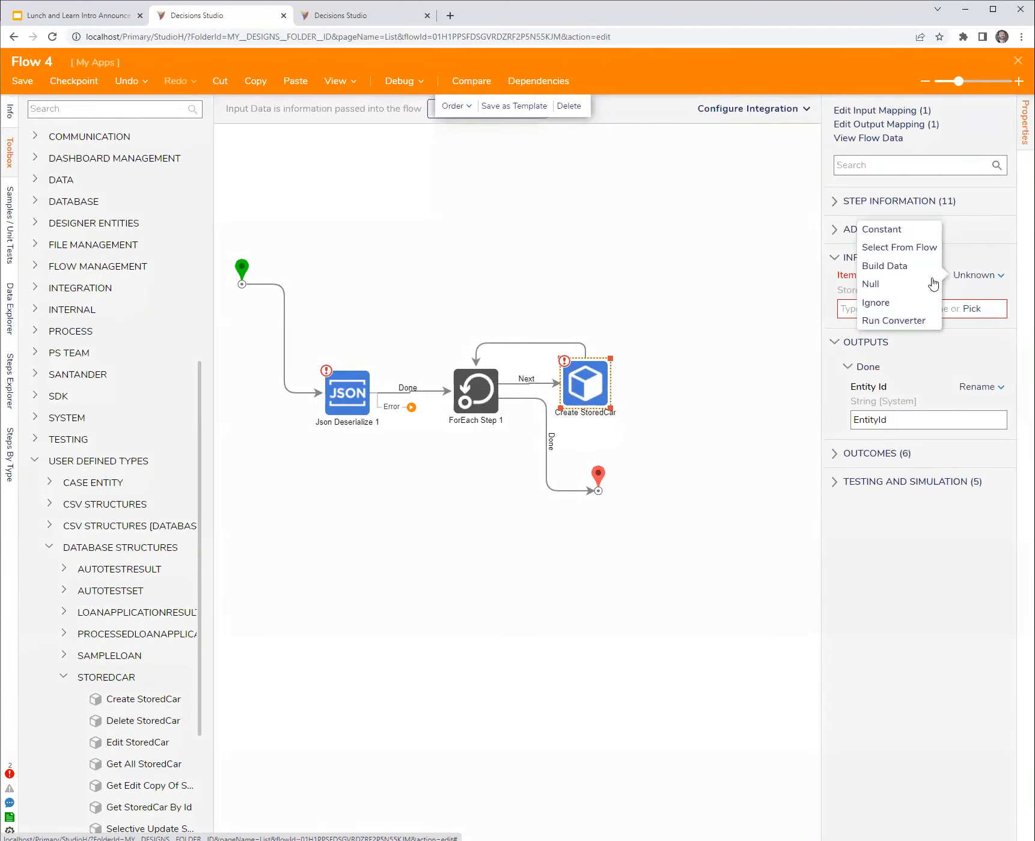
pyautogui.click(890, 268)
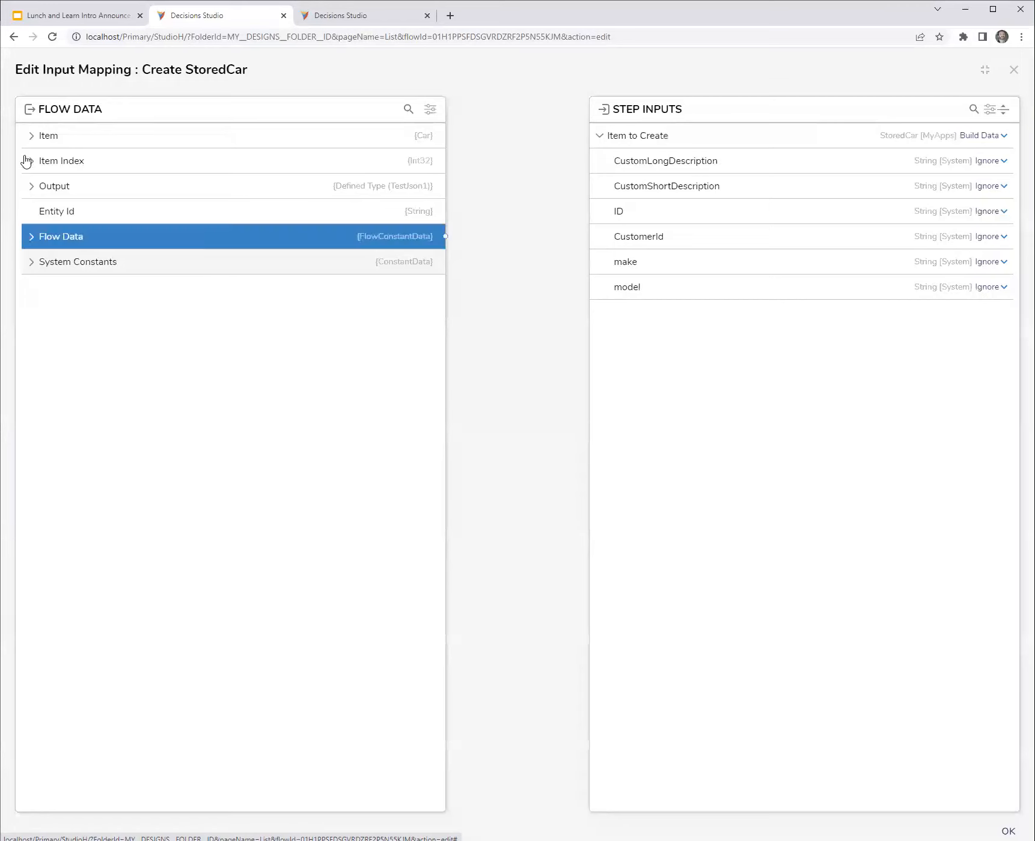
pyautogui.click(27, 143)
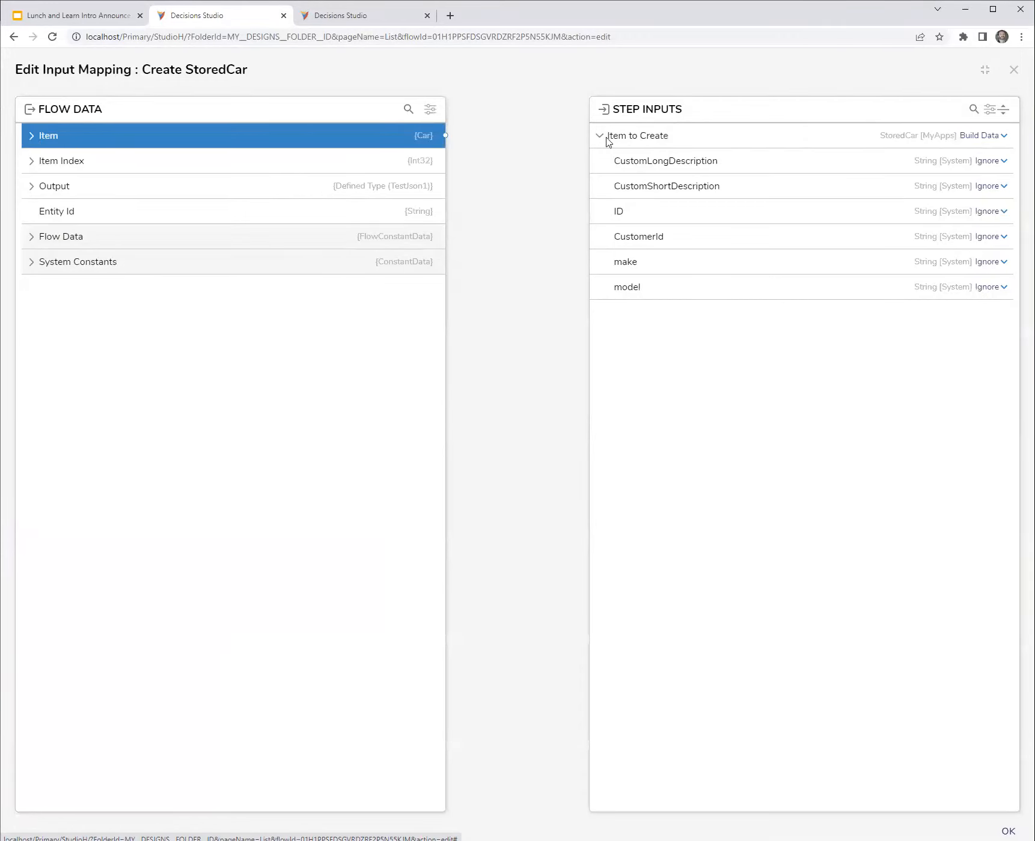
pyautogui.click(1014, 70)
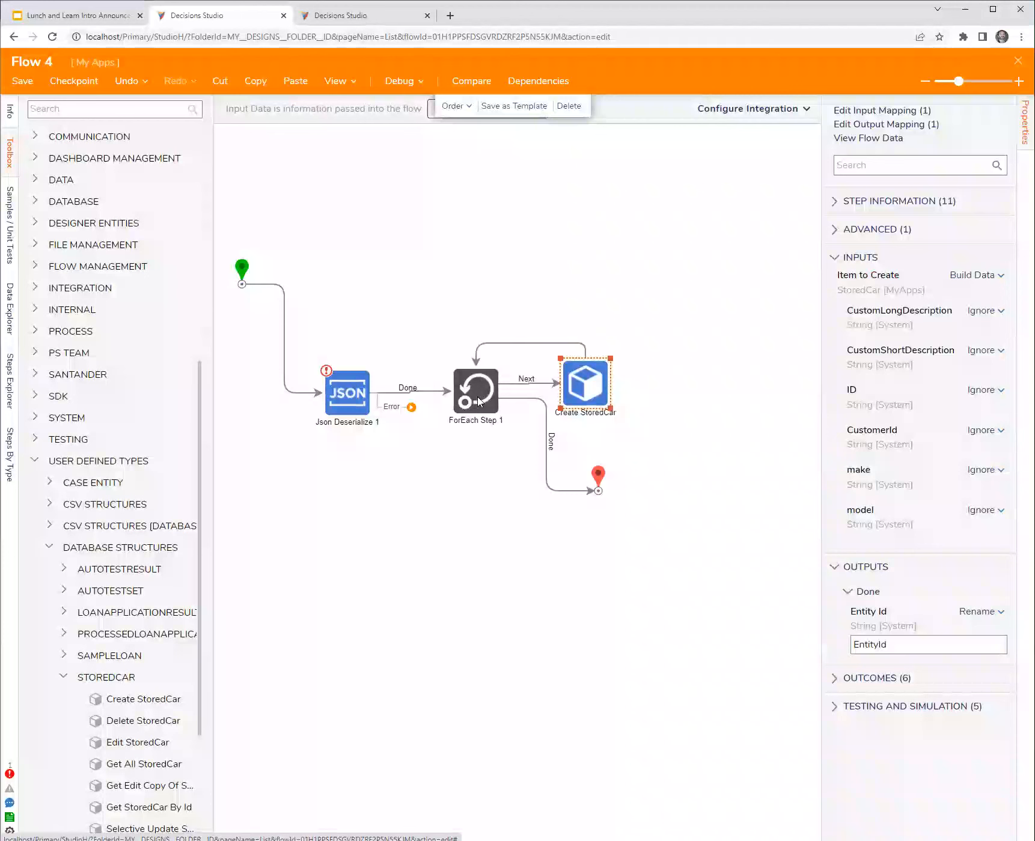
# - Check the Item output of the ForEach step's Next path and its Car type
pyautogui.click(460, 385)
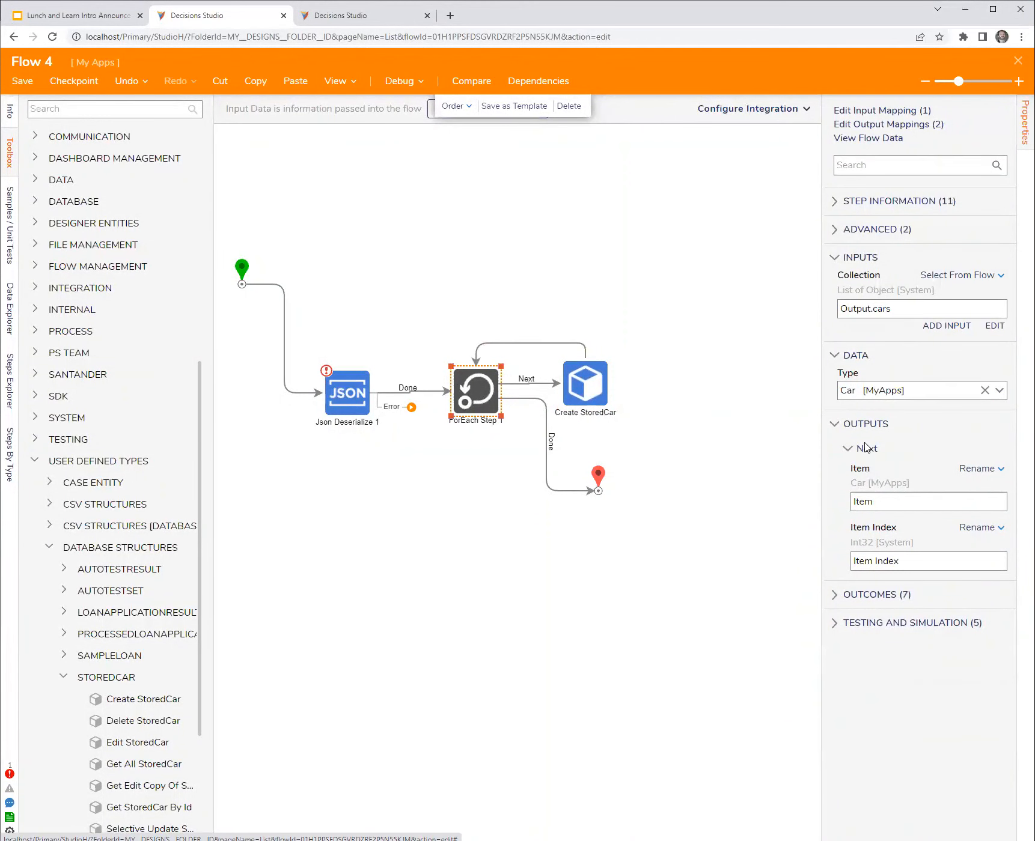
pyautogui.click(883, 498)
pyautogui.moveTo(435, 393)
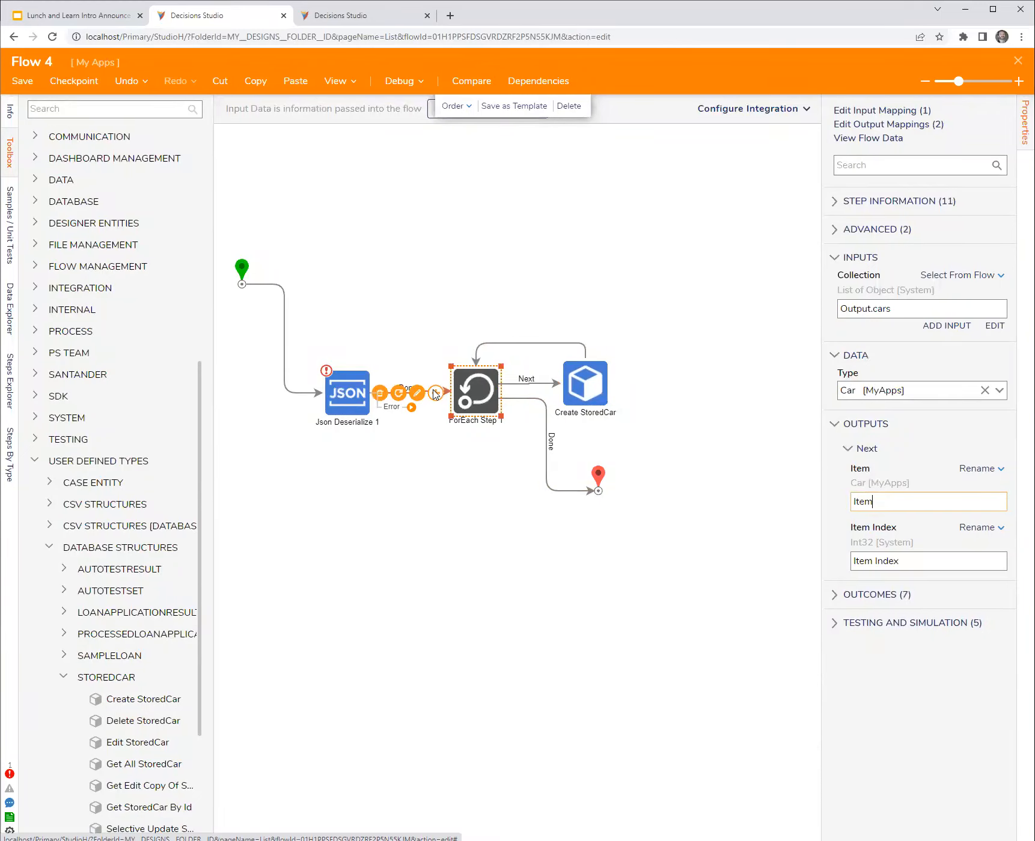
# - Map the Item's make and model and the Output's customerID to the matching Create StoredCar inputs
pyautogui.click(569, 395)
pyautogui.click(876, 112)
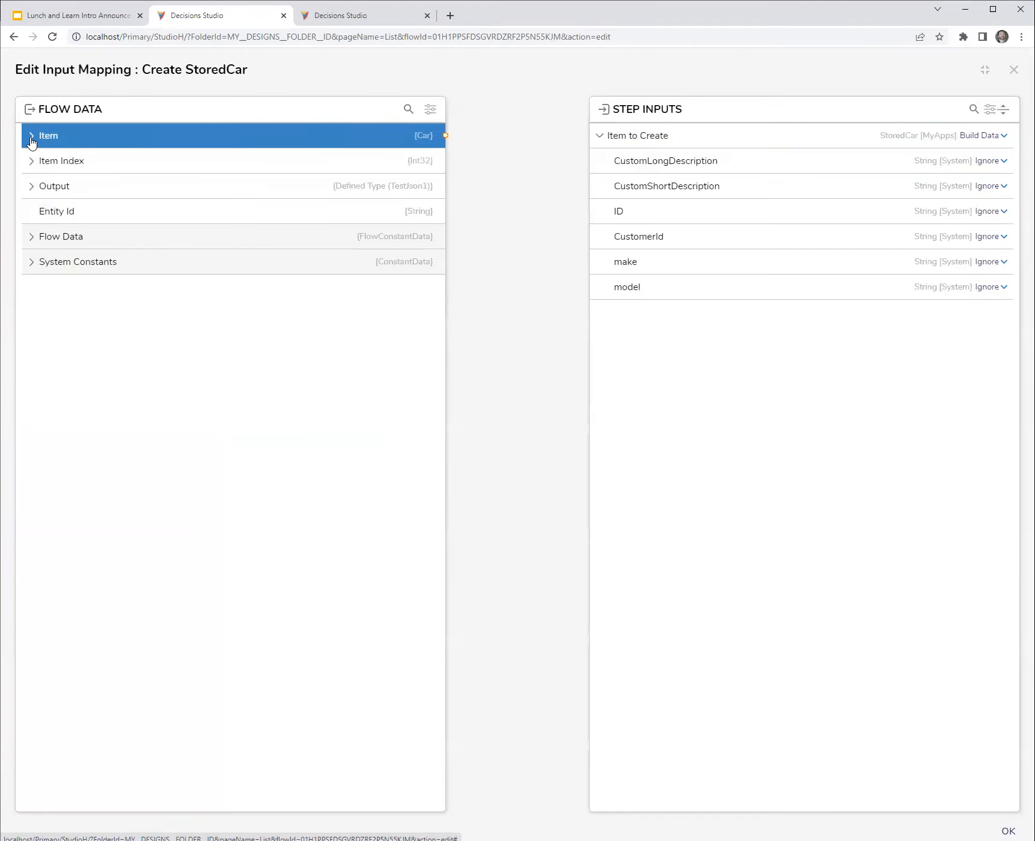
pyautogui.click(32, 135)
pyautogui.moveTo(217, 192); pyautogui.dragTo(595, 260)
pyautogui.moveTo(427, 216); pyautogui.dragTo(610, 299)
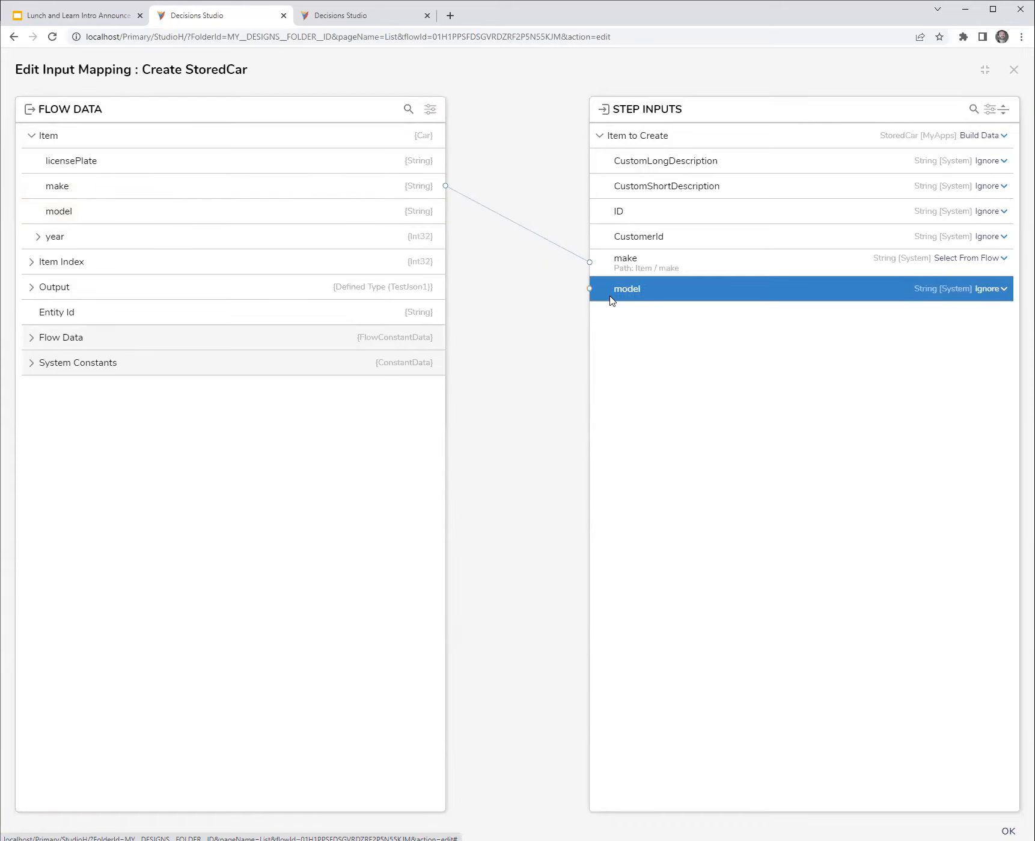
pyautogui.click(31, 136)
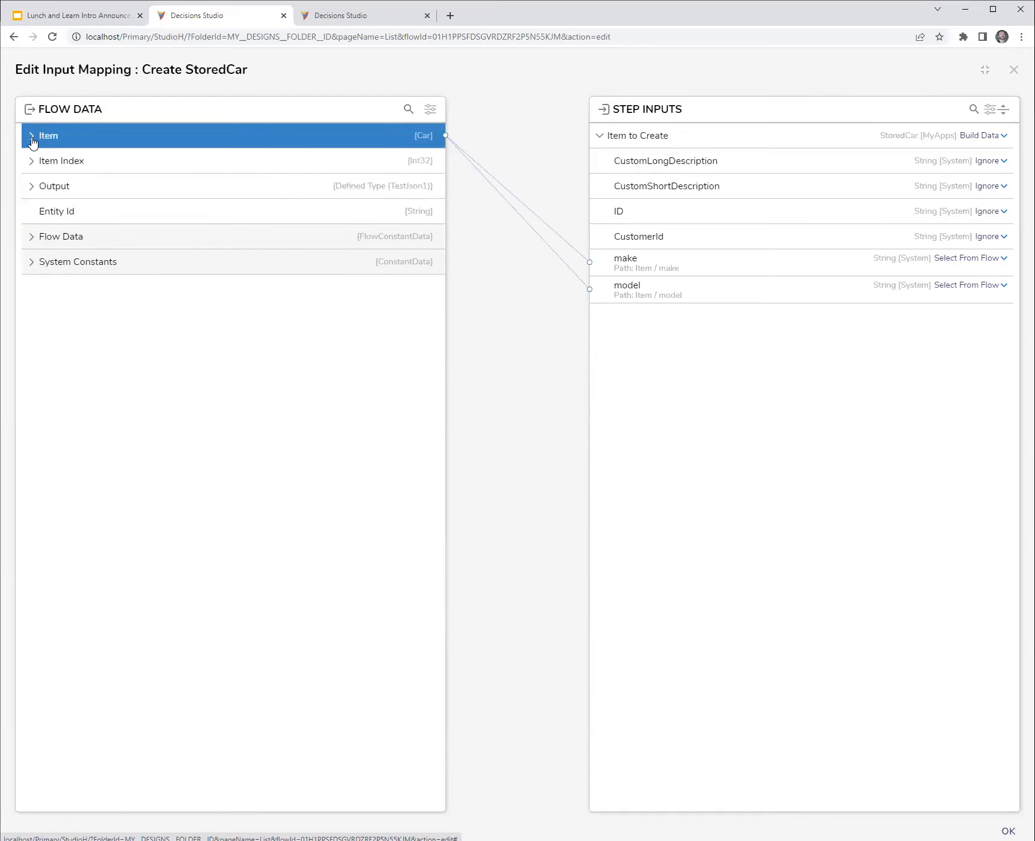
pyautogui.click(30, 187)
pyautogui.moveTo(348, 238); pyautogui.dragTo(624, 236)
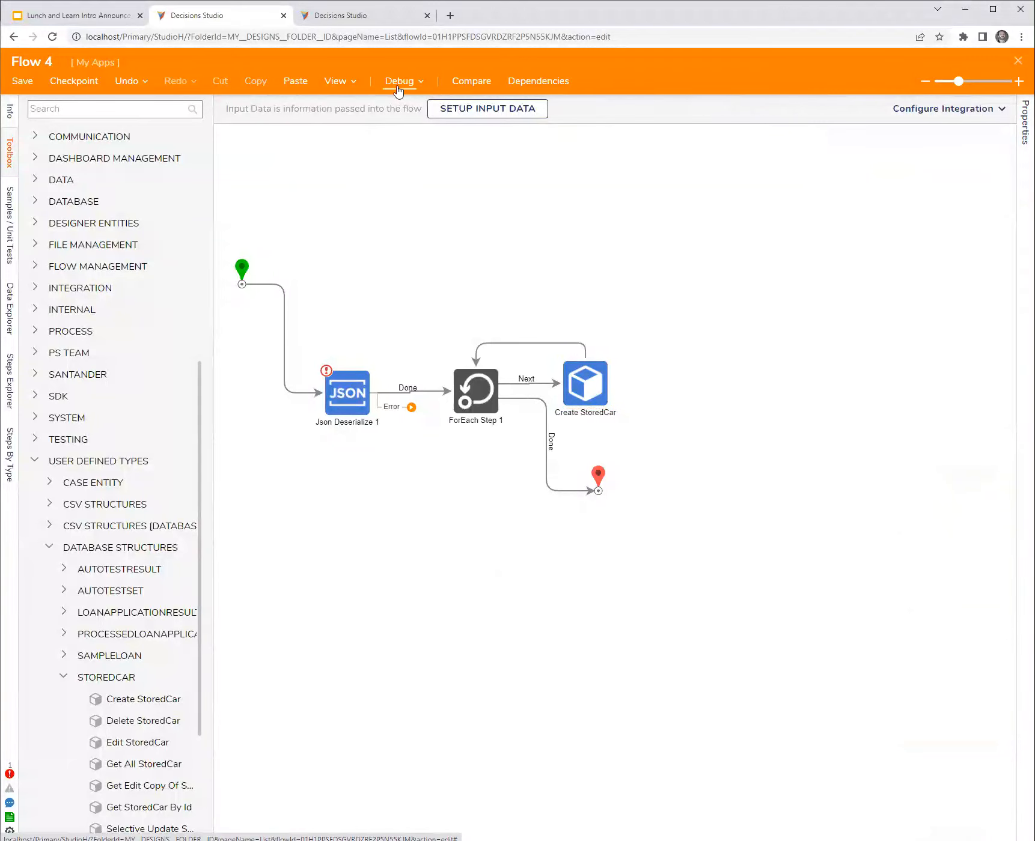
# - Run Flow 4 in the debugger
pyautogui.click(397, 87)
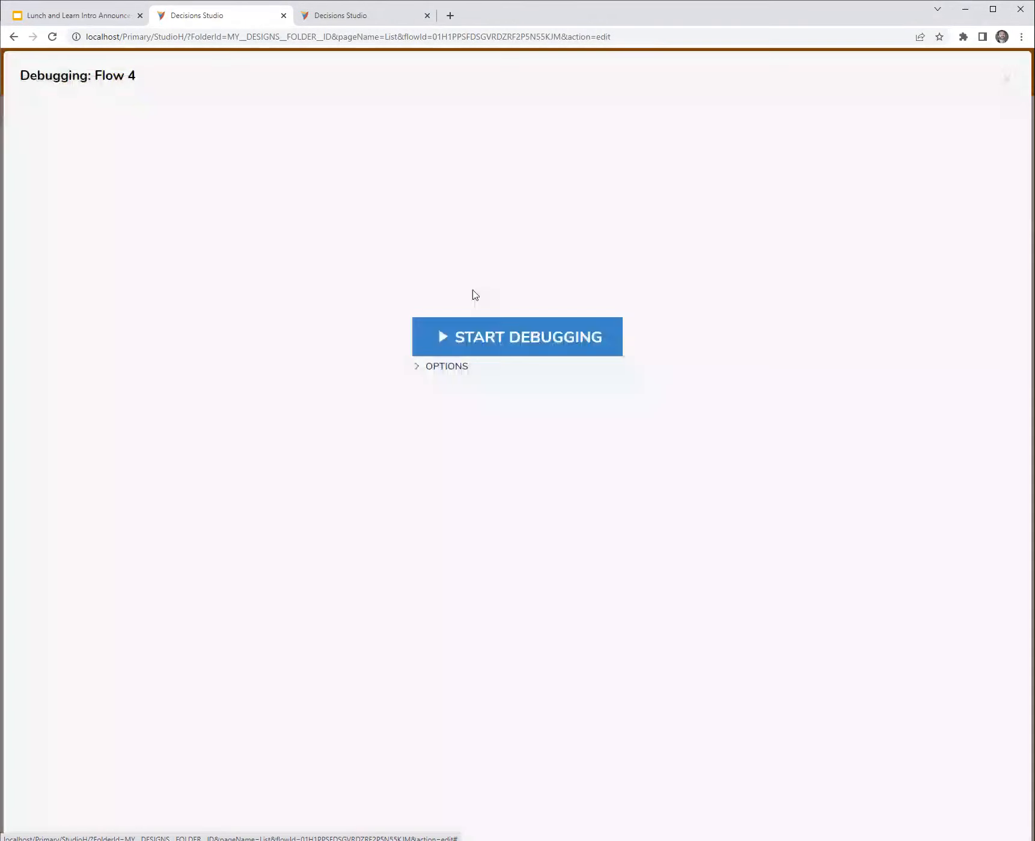
pyautogui.click(514, 350)
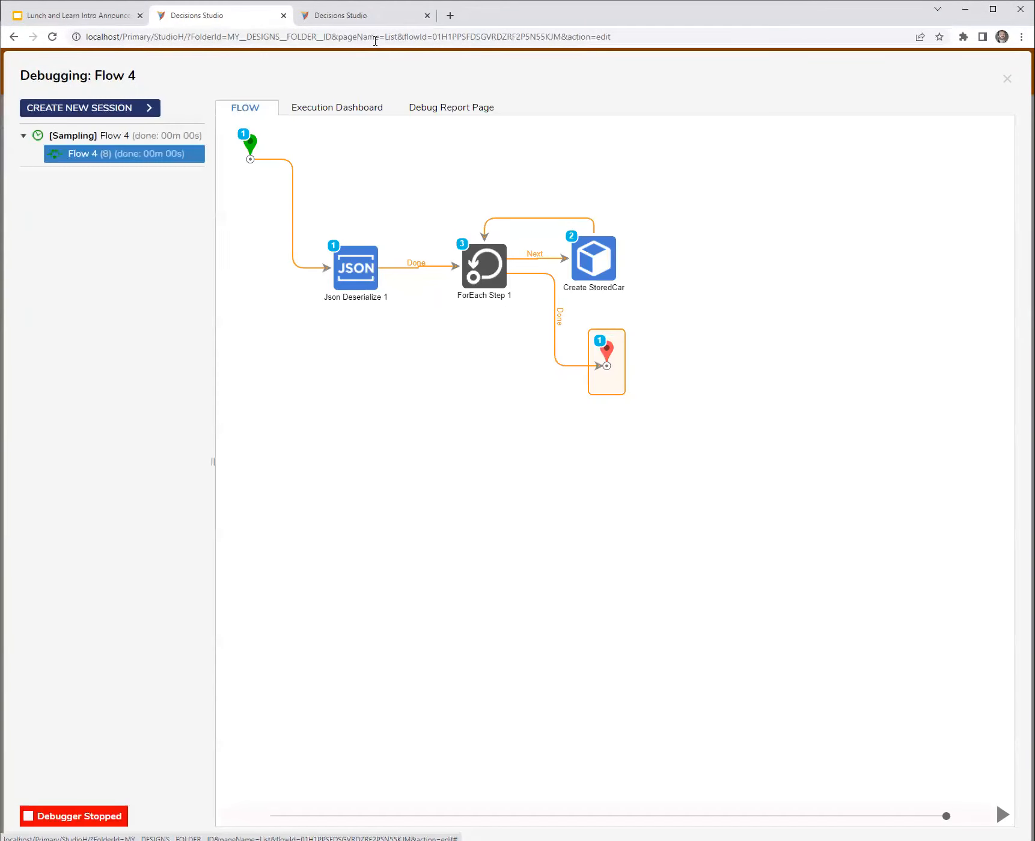
# - Switch to the other Decisions Studio browser tab and create a new report with the Stored Car database structure as its data source
pyautogui.click(363, 15)
pyautogui.click(512, 123)
pyautogui.click(595, 344)
pyautogui.click(99, 164)
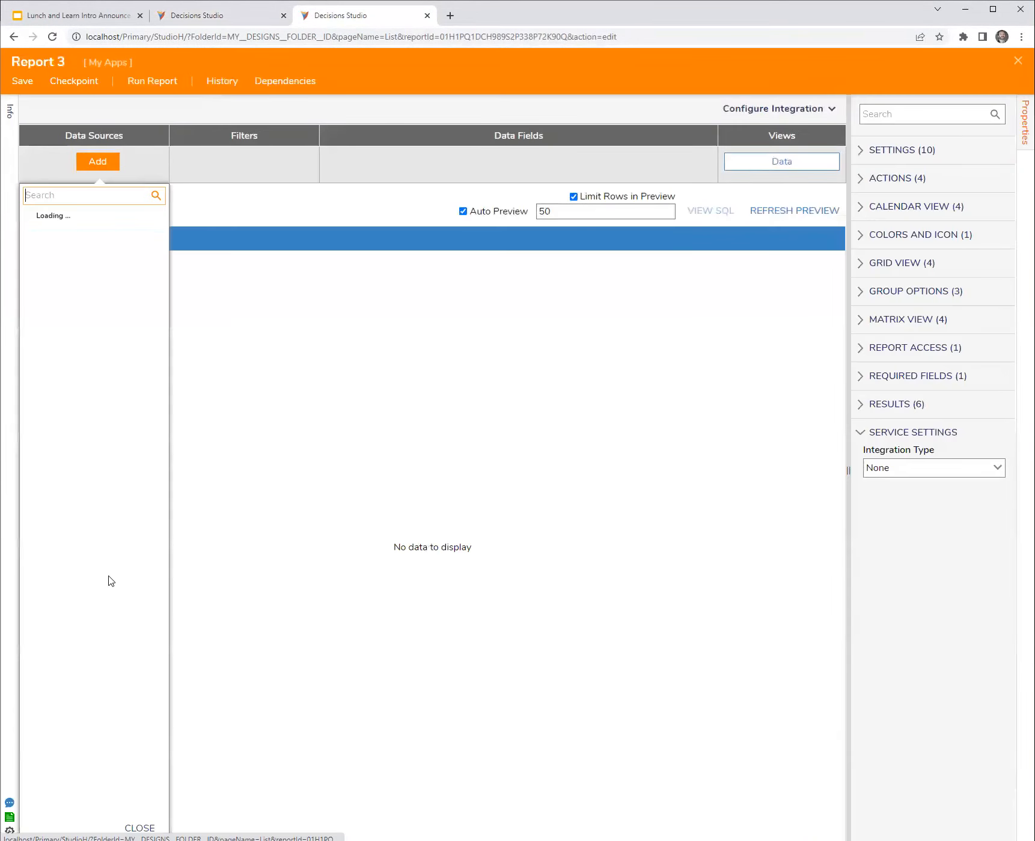
pyautogui.click(28, 357)
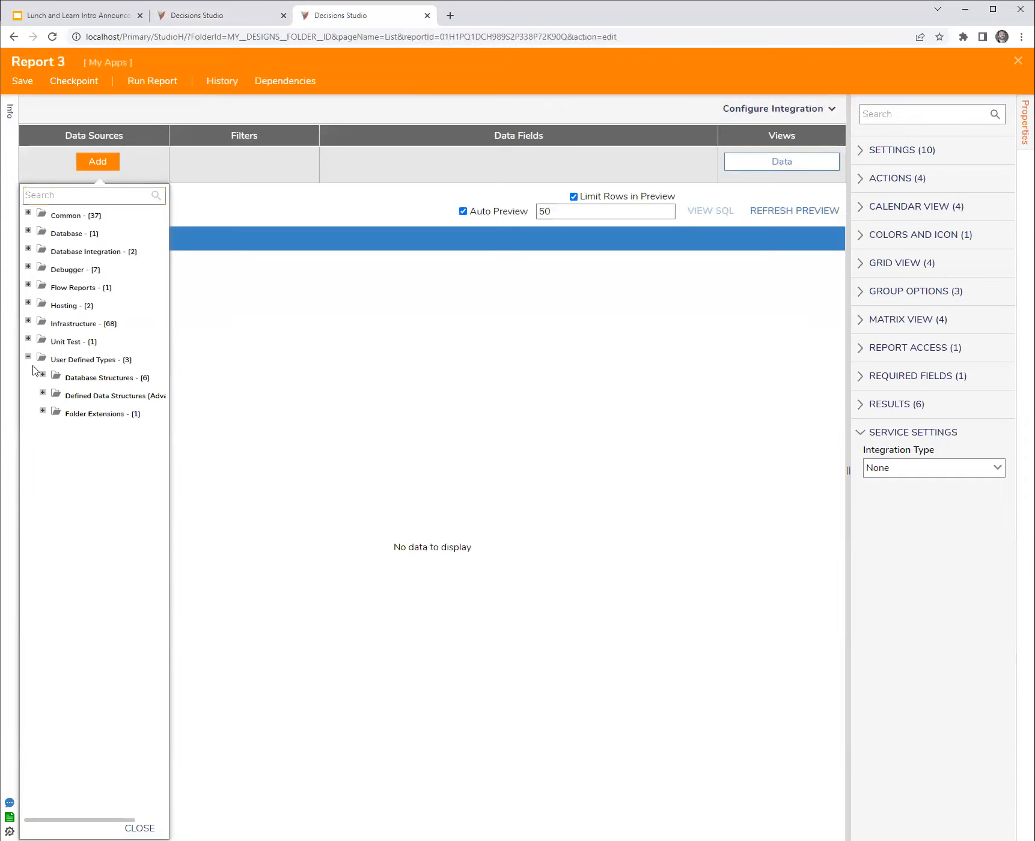
pyautogui.click(42, 375)
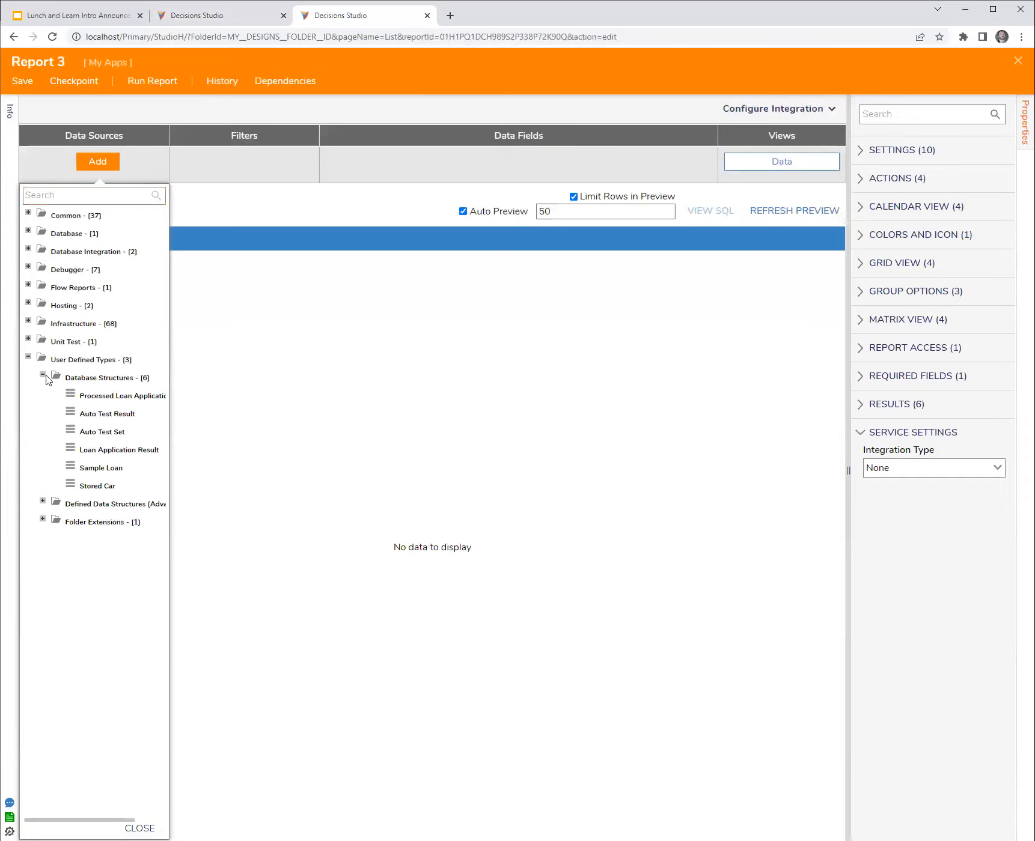
pyautogui.click(108, 485)
# - Add the Customer Id, Make and Model columns as the report's data fields
pyautogui.click(348, 162)
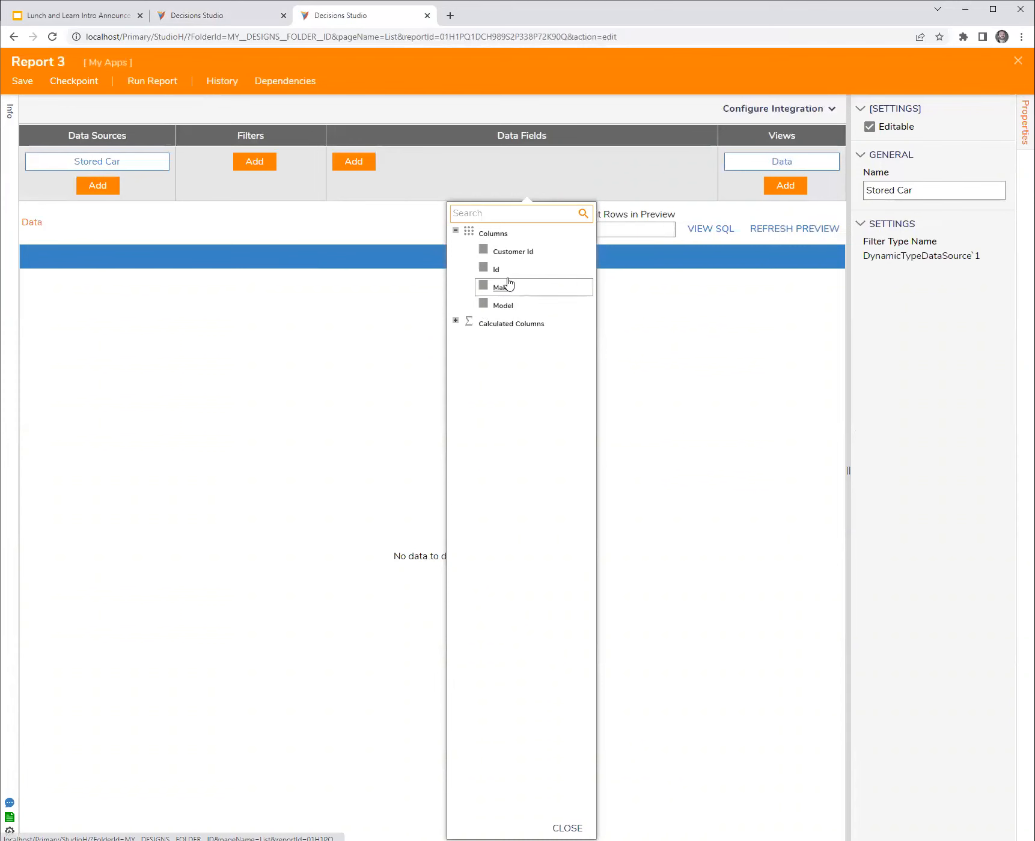
pyautogui.click(514, 253)
pyautogui.click(509, 287)
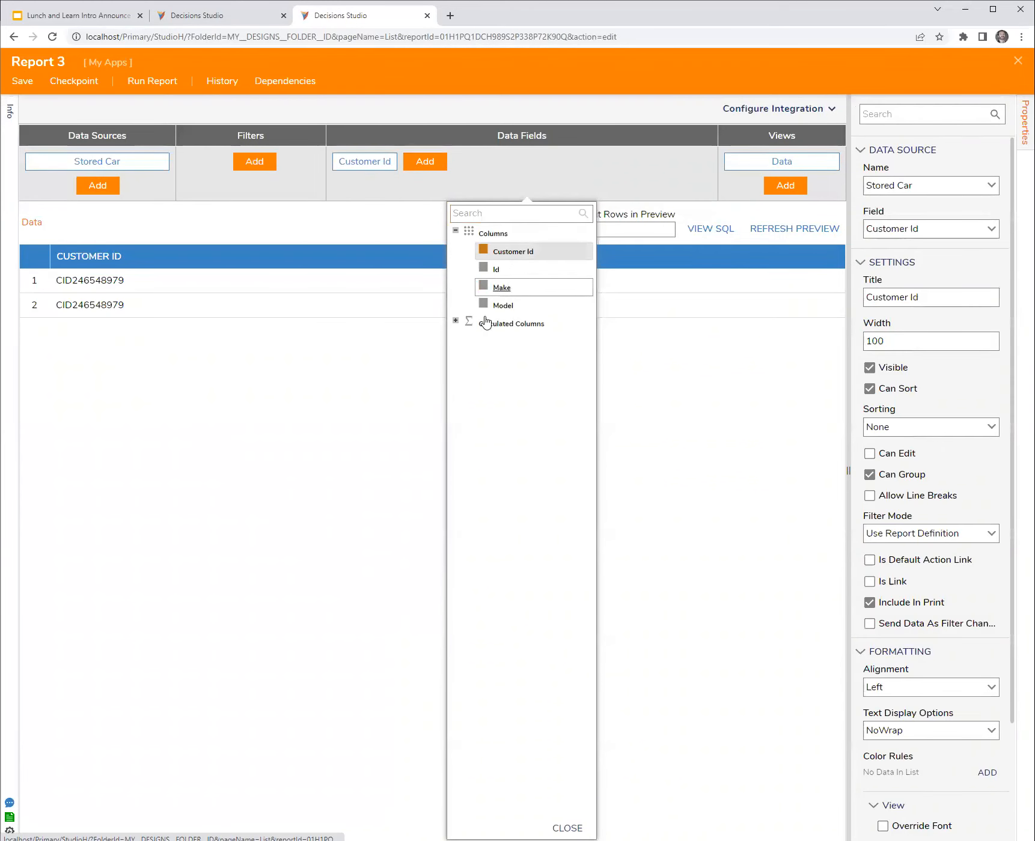
pyautogui.click(502, 306)
pyautogui.click(279, 453)
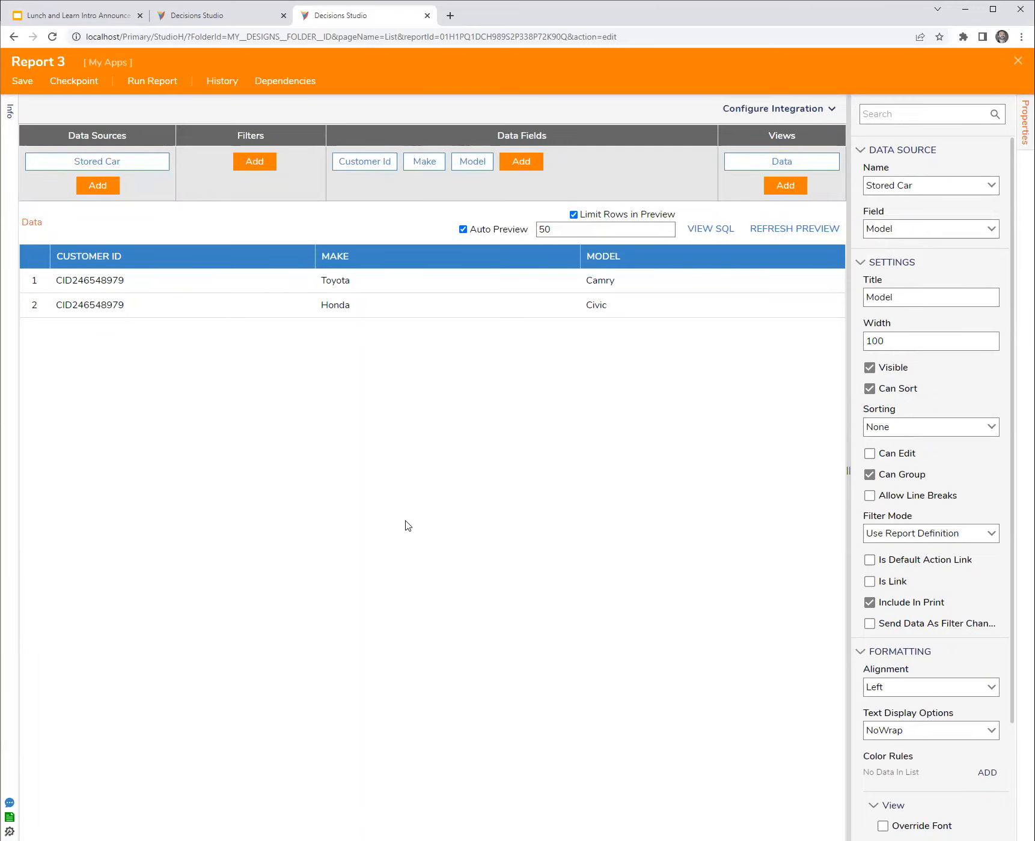
# - Return to the Flow 4 browser tab, close the debugger and enable IsOutputArray on the Json Deserialize step
pyautogui.click(201, 17)
pyautogui.click(1007, 78)
pyautogui.click(354, 406)
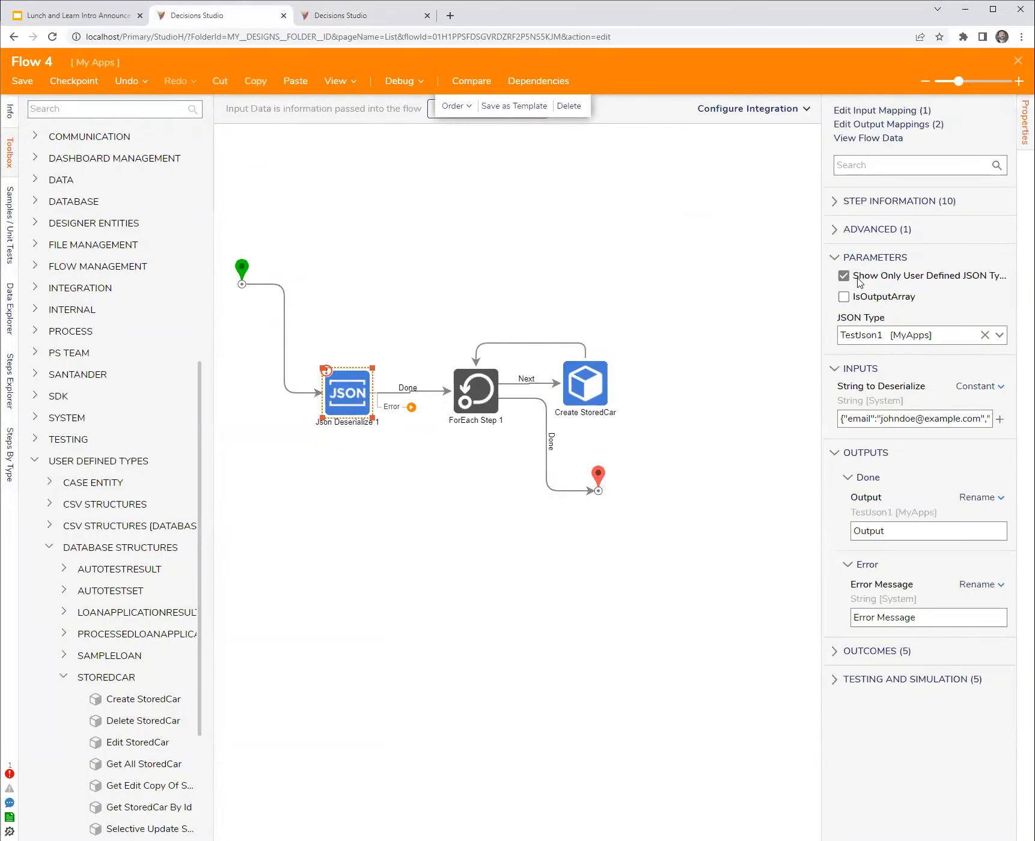
pyautogui.click(844, 298)
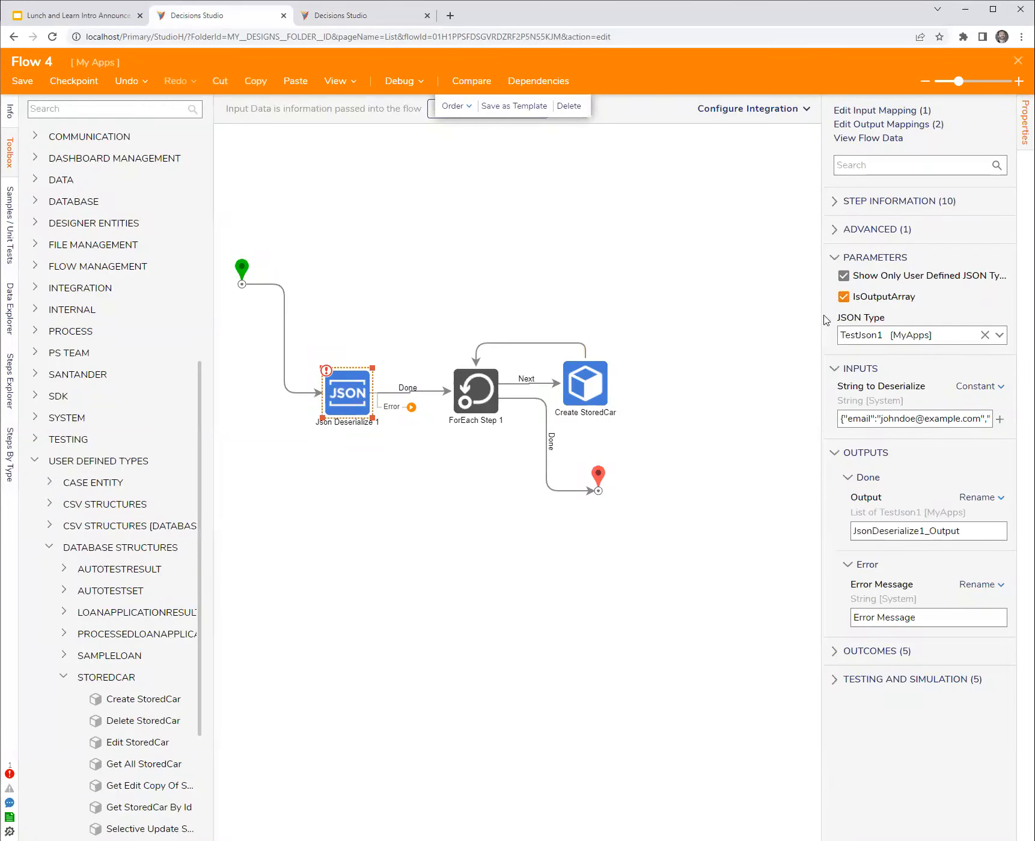
pyautogui.moveTo(795, 321); pyautogui.dragTo(752, 328)
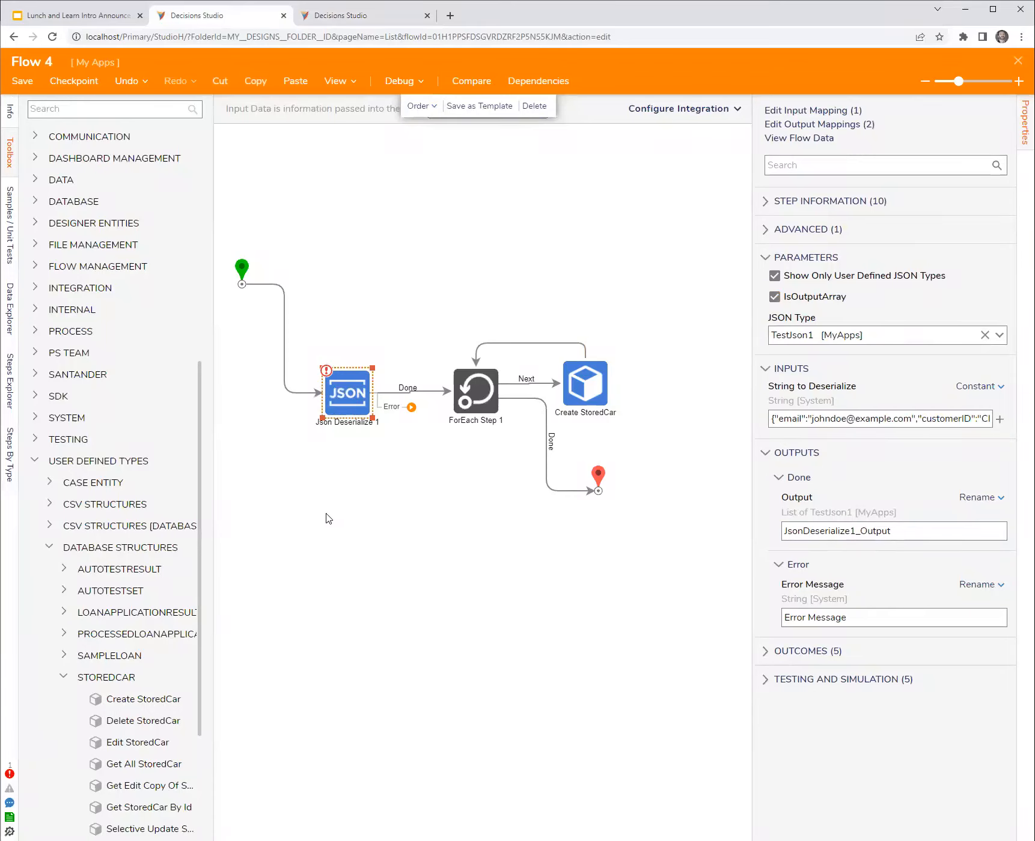
pyautogui.click(362, 537)
pyautogui.click(356, 418)
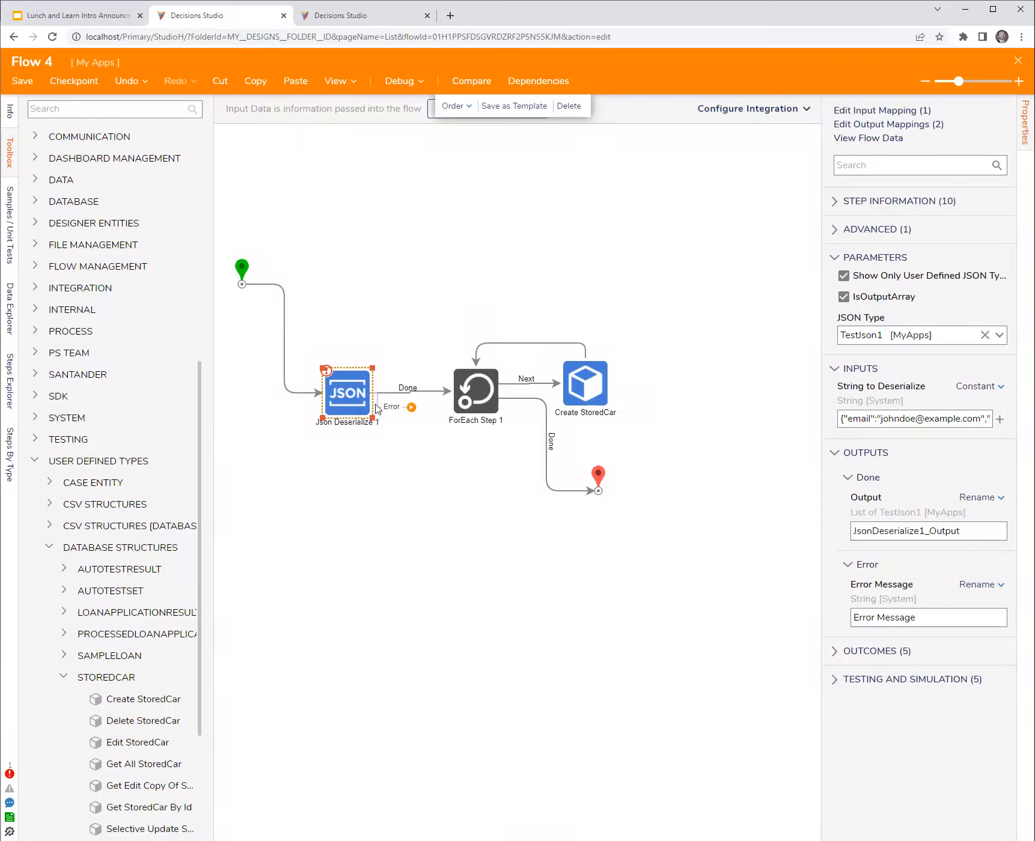
# - Move the ForEach, Create StoredCar and end steps together farther right, away from the Json Deserialize step
pyautogui.moveTo(435, 312); pyautogui.dragTo(672, 544)
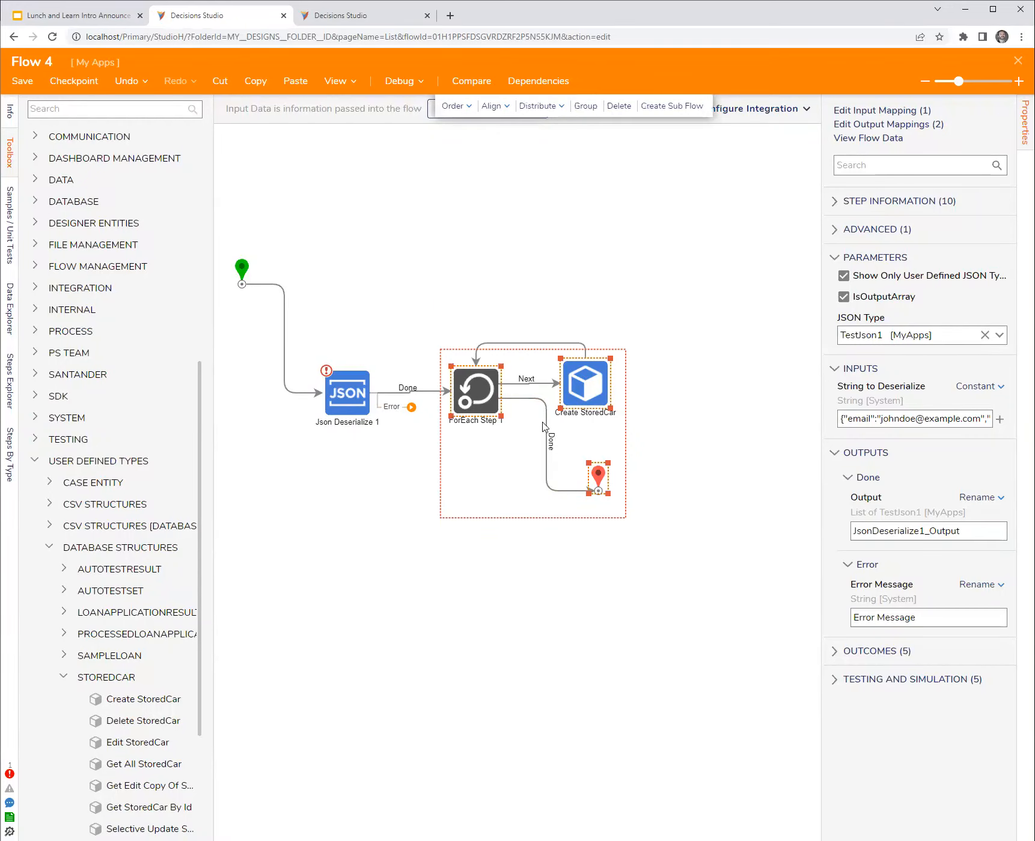
pyautogui.moveTo(495, 410); pyautogui.dragTo(548, 414)
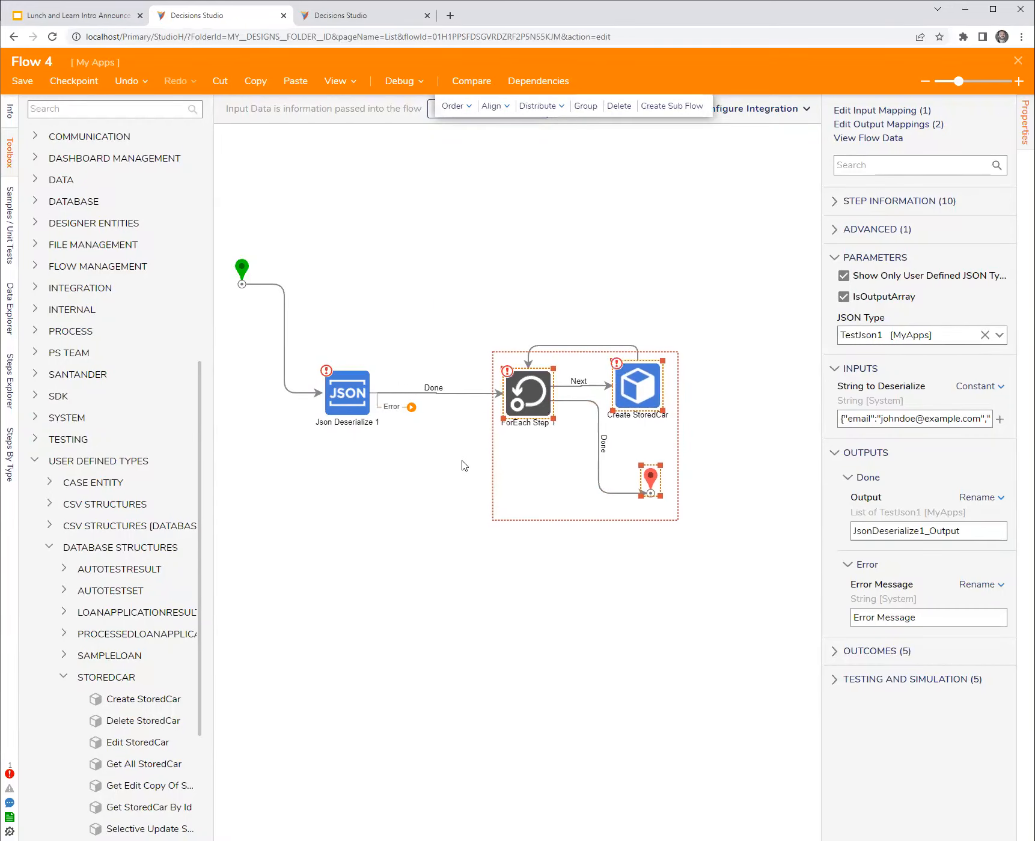
pyautogui.click(466, 465)
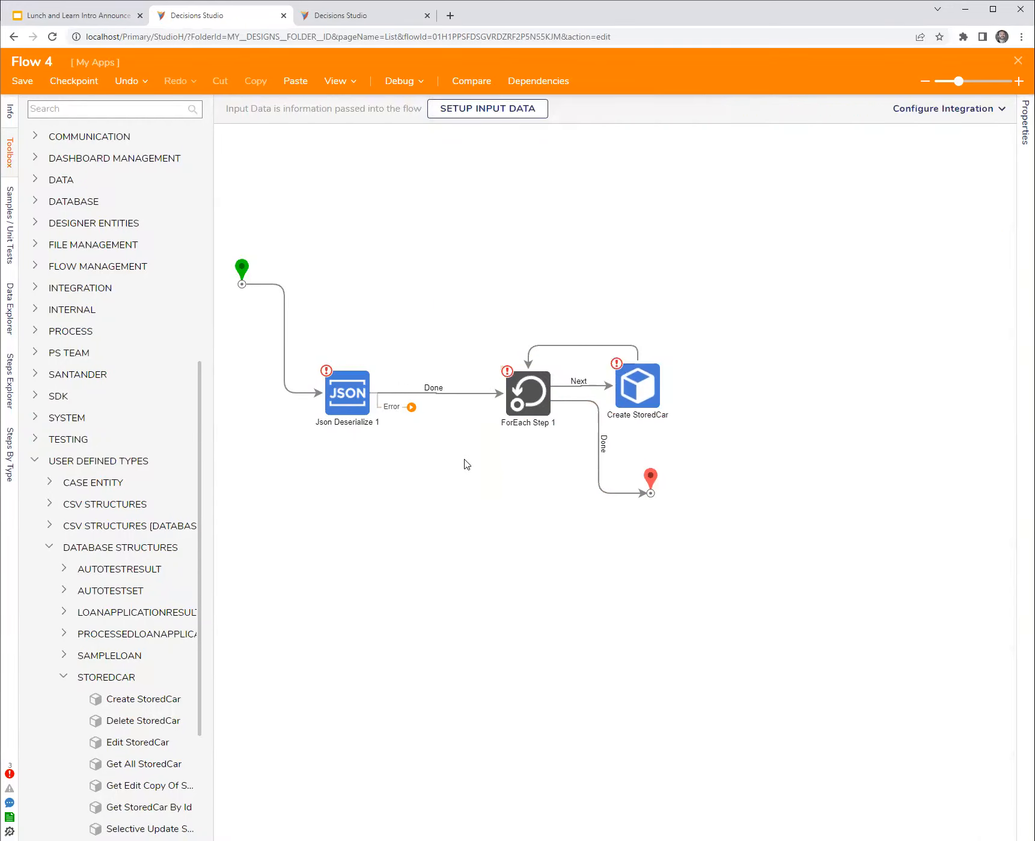
# - Add a second For Each Element step below the existing steps and reroute Json Deserialize's Done path to it
pyautogui.click(336, 402)
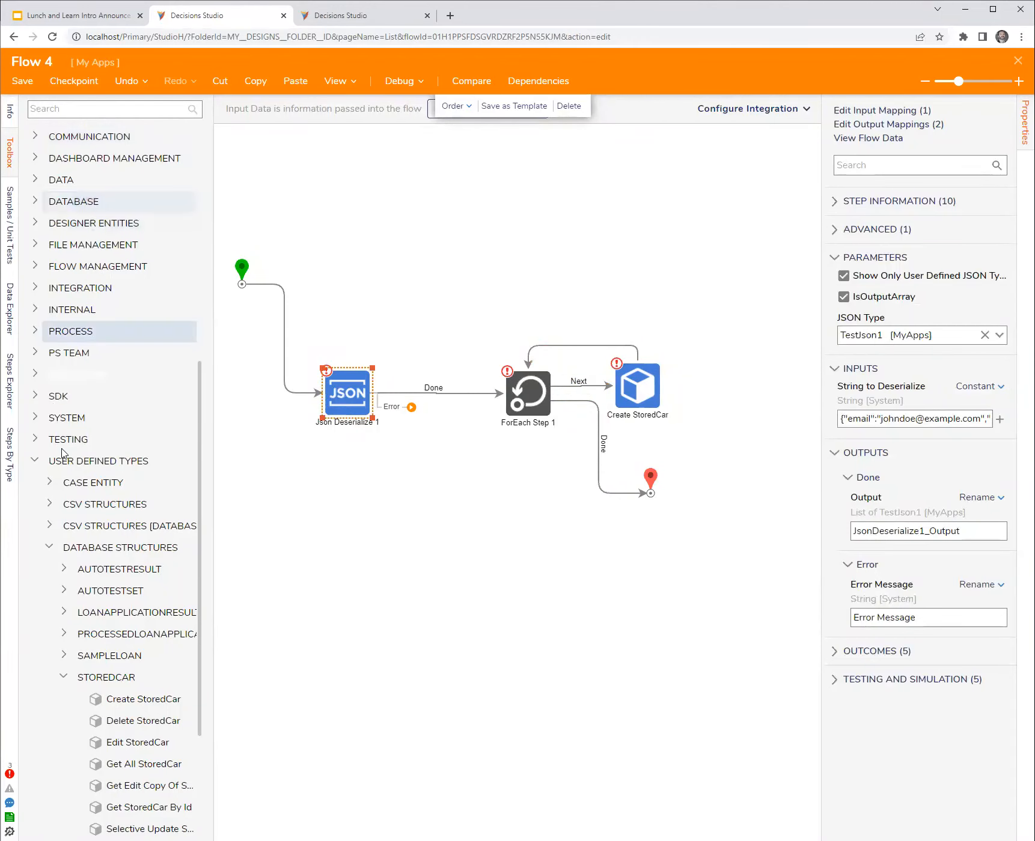
pyautogui.scroll(8, 66, 361)
pyautogui.moveTo(91, 253); pyautogui.dragTo(448, 490)
pyautogui.click(445, 393)
pyautogui.moveTo(461, 436); pyautogui.dragTo(426, 491)
pyautogui.click(347, 395)
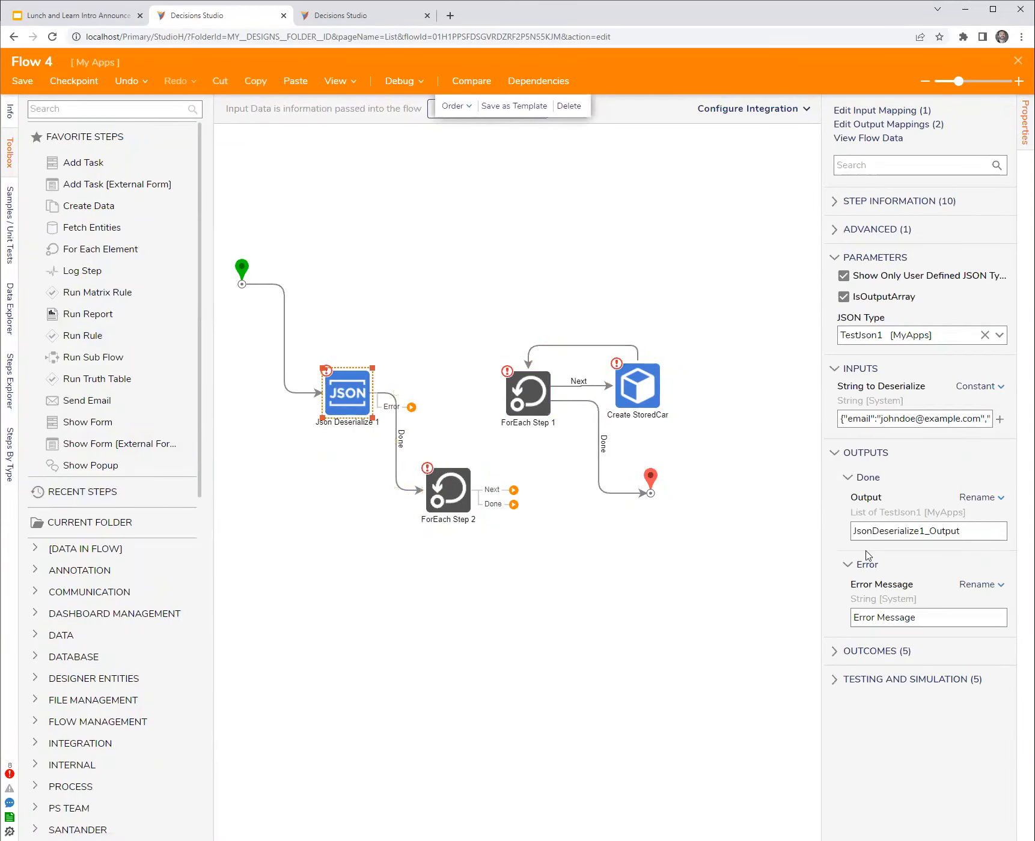
# - Set the Collection input of ForEach Step 2 to JsonDeserialize1_Output from the flow data
pyautogui.click(9, 309)
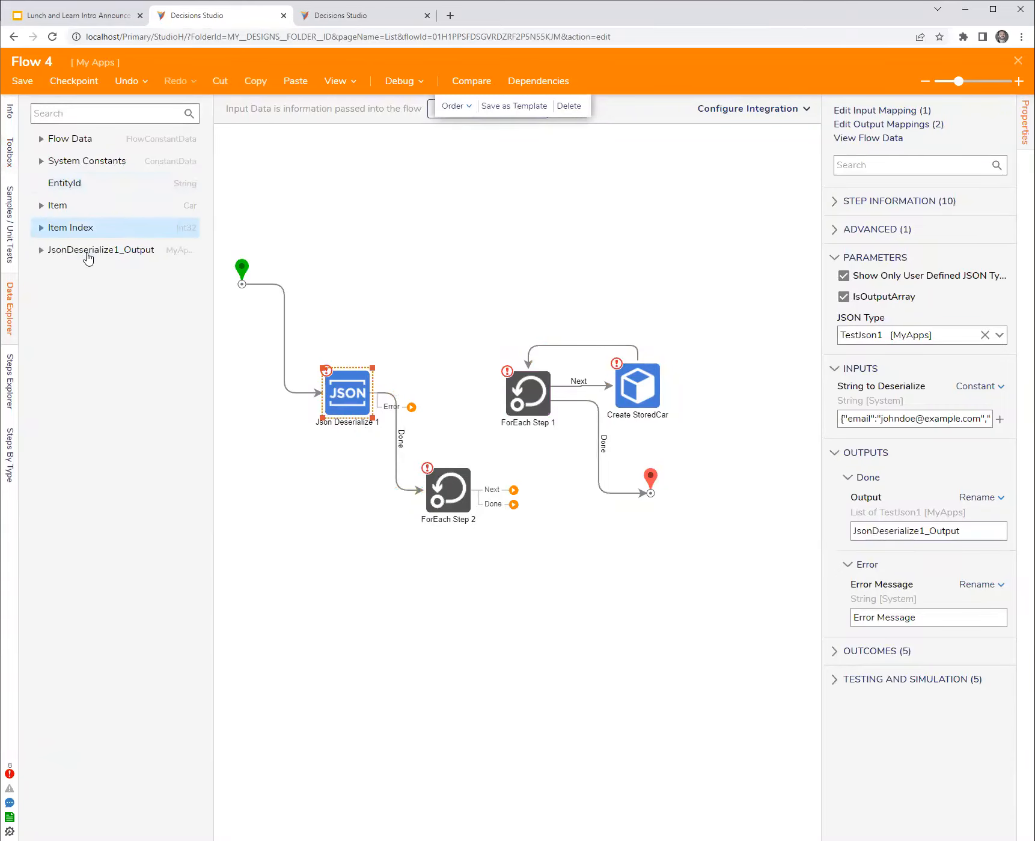
pyautogui.moveTo(212, 308); pyautogui.dragTo(179, 309)
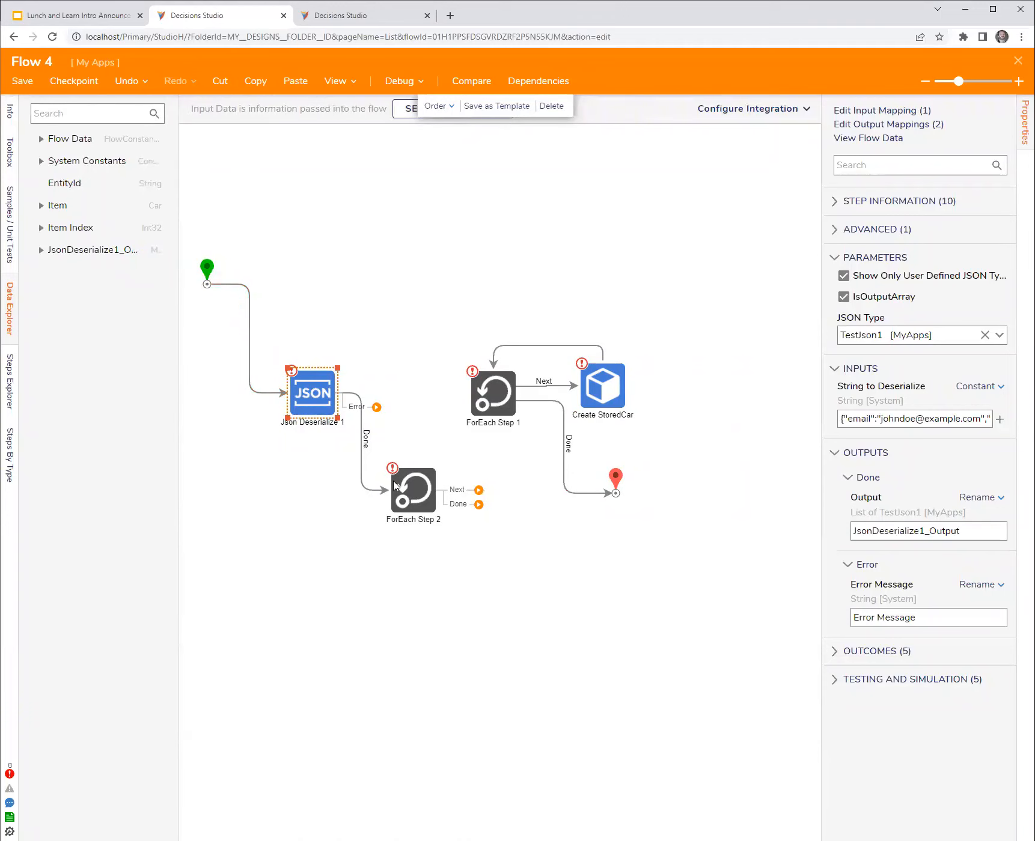
pyautogui.click(414, 490)
pyautogui.click(995, 328)
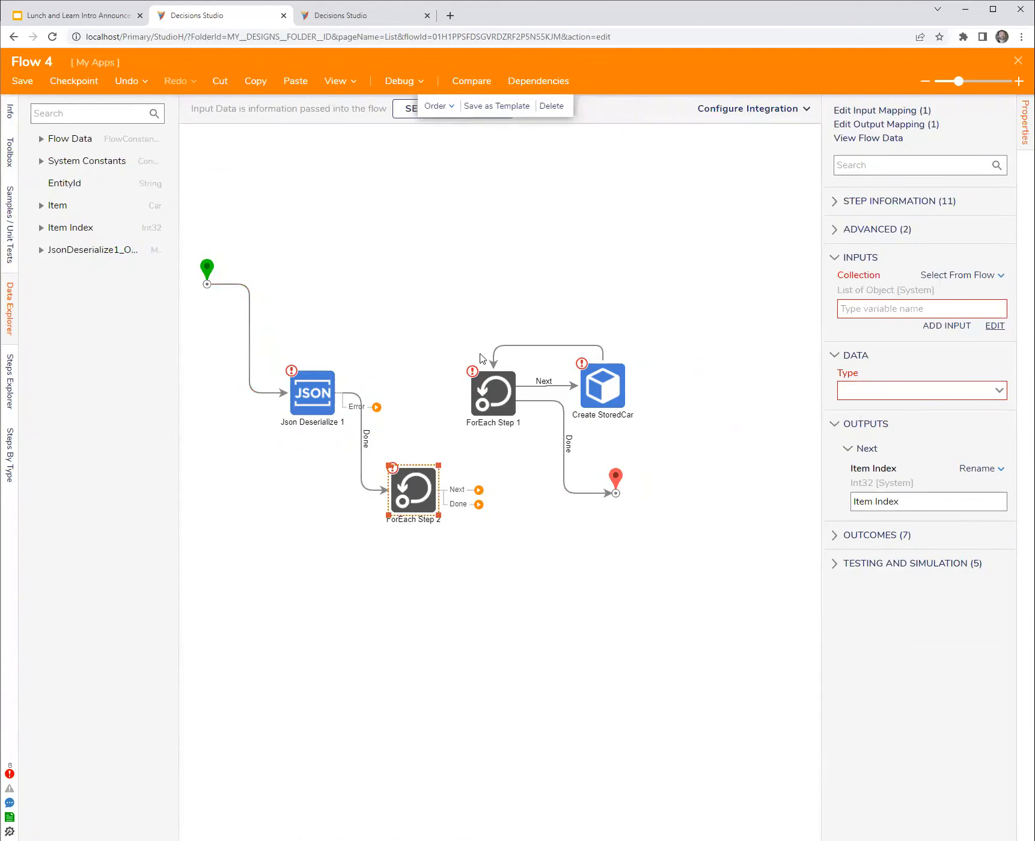
pyautogui.click(284, 378)
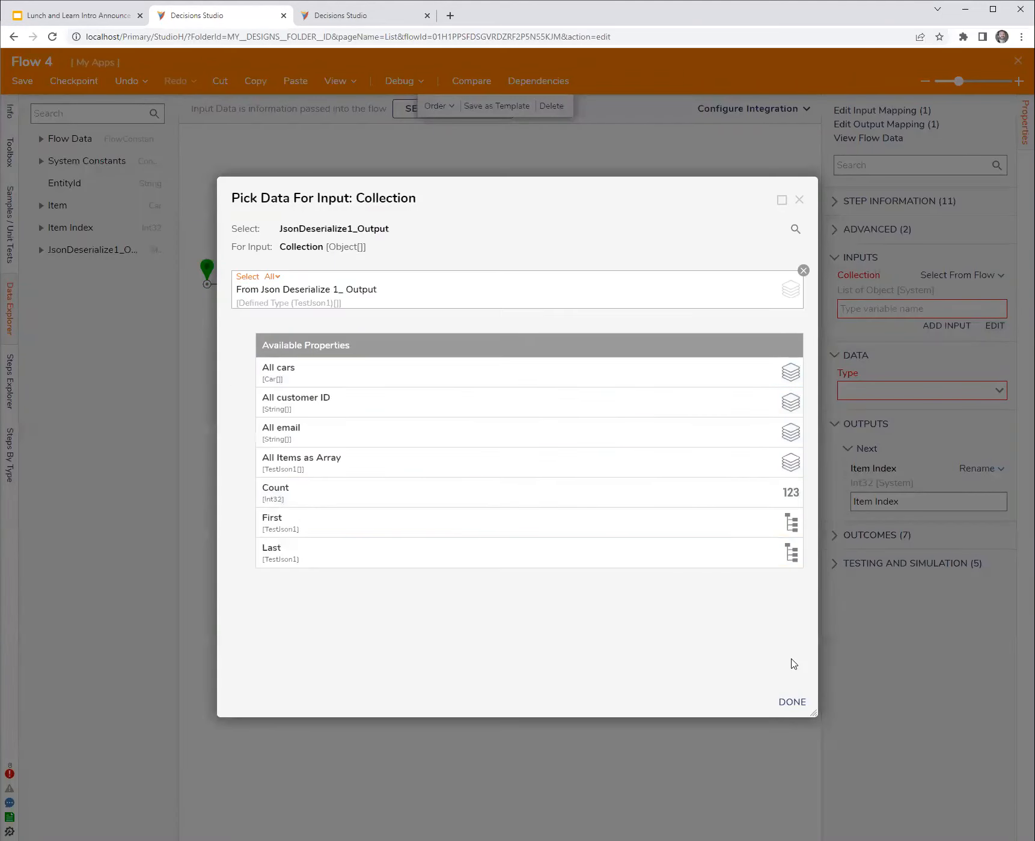
pyautogui.click(793, 702)
# - Connect ForEach Step 2's Next path to ForEach Step 1 and move ForEach Step 2 up between Json Deserialize and ForEach Step 1
pyautogui.click(599, 590)
pyautogui.moveTo(467, 495); pyautogui.dragTo(483, 393)
pyautogui.click(423, 484)
pyautogui.moveTo(422, 484); pyautogui.dragTo(420, 348)
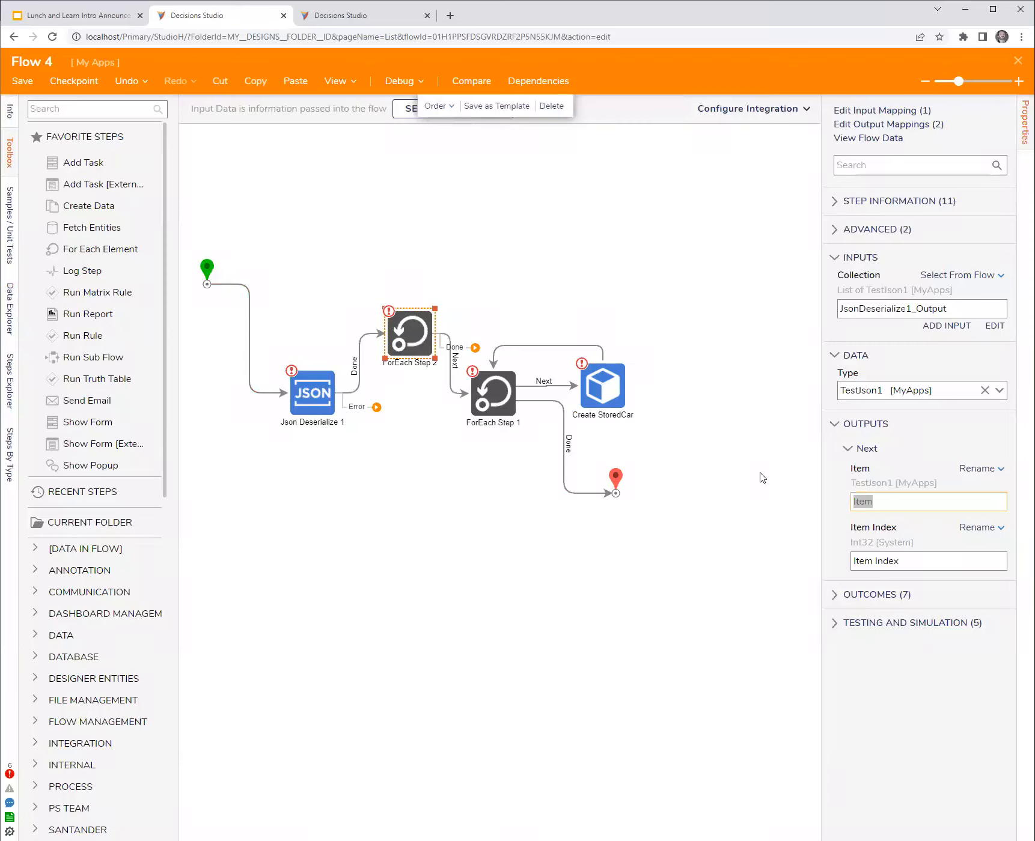
# - Rename the Item output to EachCustomer on ForEach Step 2 and to EachCar on ForEach Step 1
pyautogui.write('EachCustomer')
pyautogui.click(486, 403)
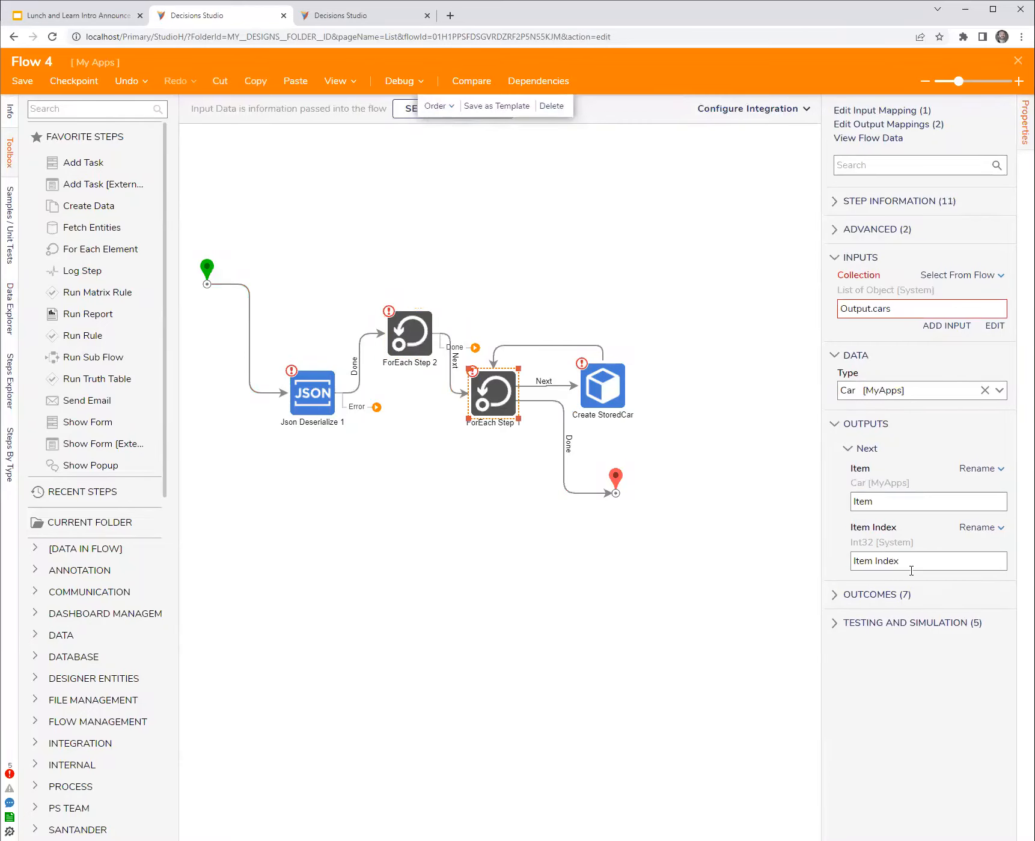
pyautogui.click(891, 504)
pyautogui.write('WEEachCar')
pyautogui.click(506, 570)
# - Shift ForEach Step 1 and Create StoredCar farther right, and connect ForEach Step 2's Done path to the end step
pyautogui.moveTo(500, 394); pyautogui.dragTo(551, 377)
pyautogui.moveTo(614, 387); pyautogui.dragTo(657, 365)
pyautogui.moveTo(475, 347); pyautogui.dragTo(616, 493)
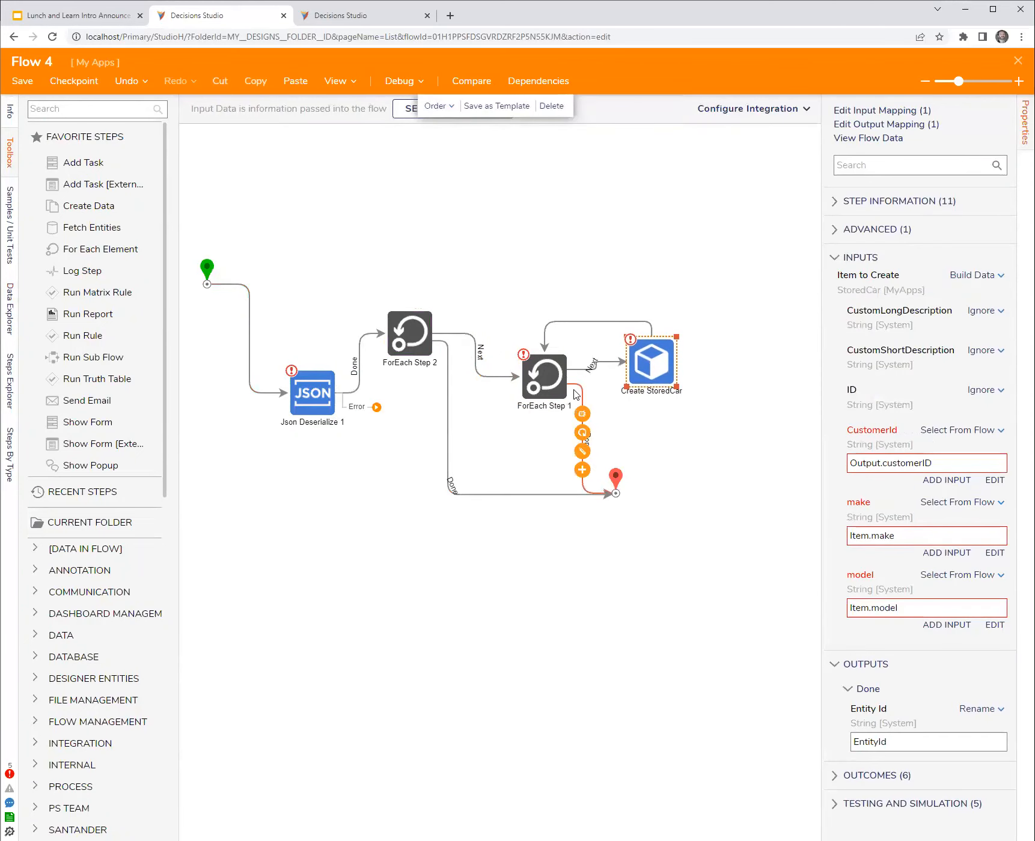
# - Delete ForEach Step 1's Done link to the end step and route its Done path back to ForEach Step 2
pyautogui.click(580, 416)
pyautogui.press('Delete')
pyautogui.moveTo(609, 376); pyautogui.dragTo(427, 400)
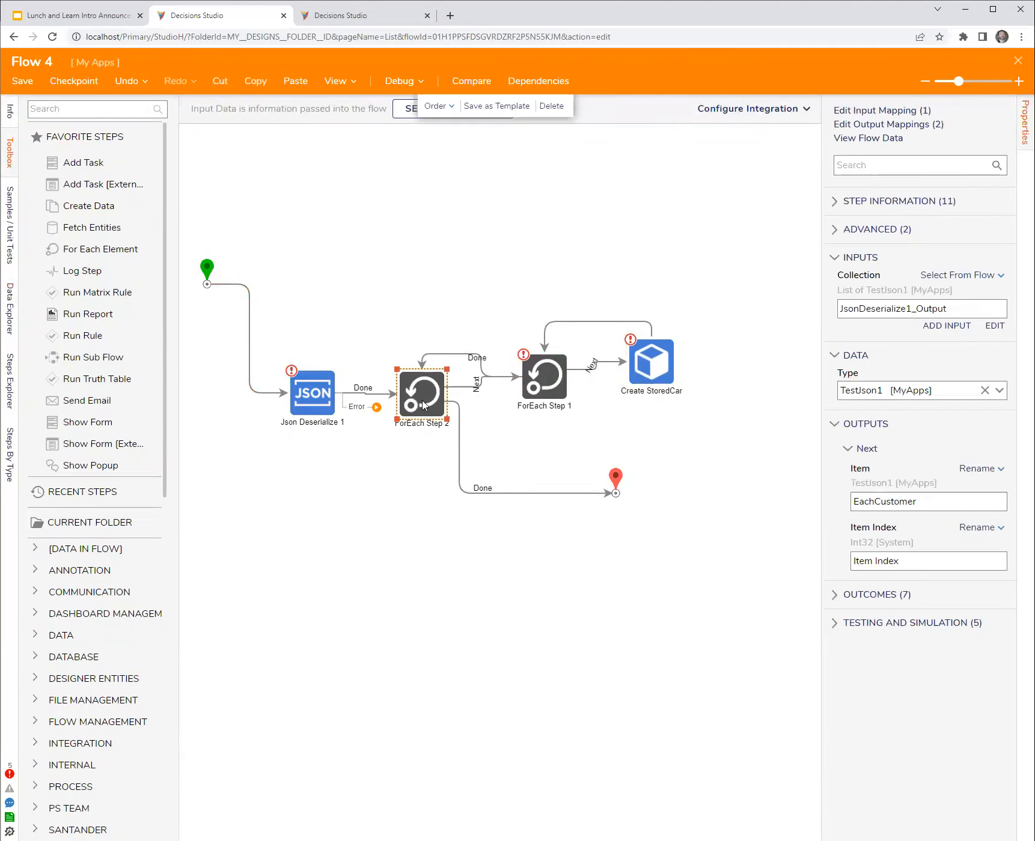
# - Line up ForEach Step 1 and Create StoredCar in one row and reattach the returning Done link to the upper side of ForEach Step 1
pyautogui.moveTo(547, 388); pyautogui.dragTo(534, 393)
pyautogui.moveTo(656, 378)
pyautogui.mouseDown()
pyautogui.moveTo(638, 384)
pyautogui.moveTo(644, 401)
pyautogui.mouseUp()
pyautogui.press('Down')
pyautogui.press('Down')
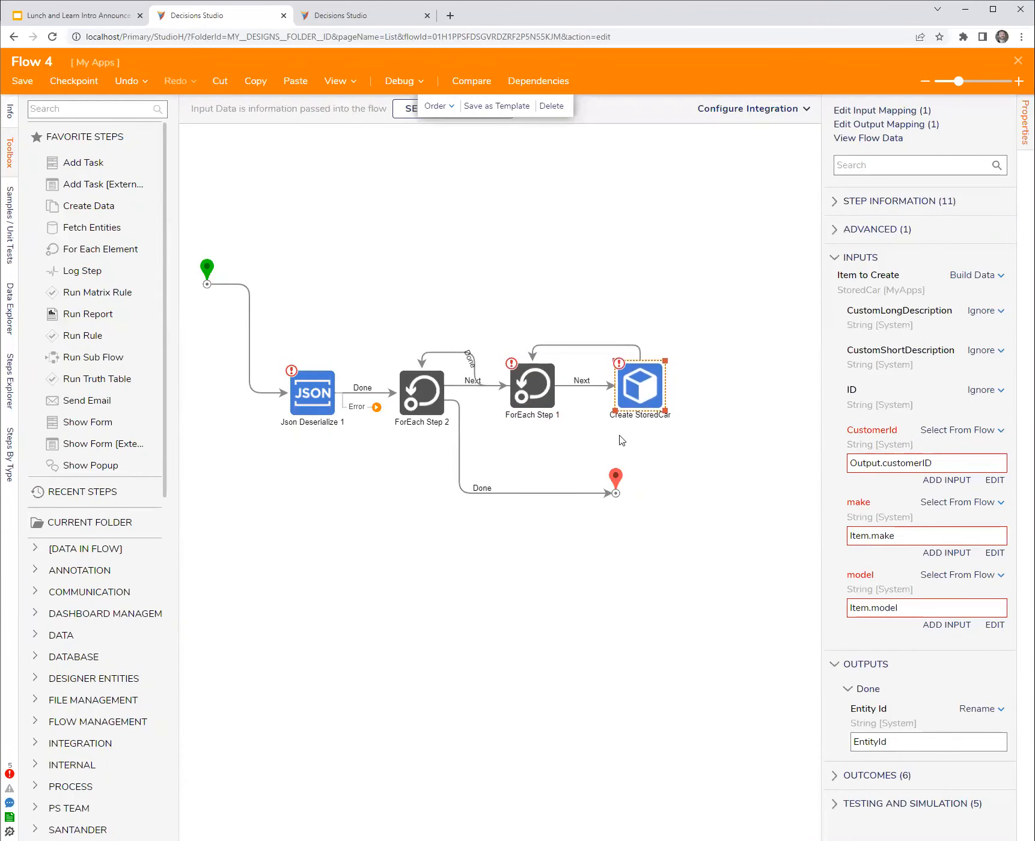
pyautogui.click(490, 386)
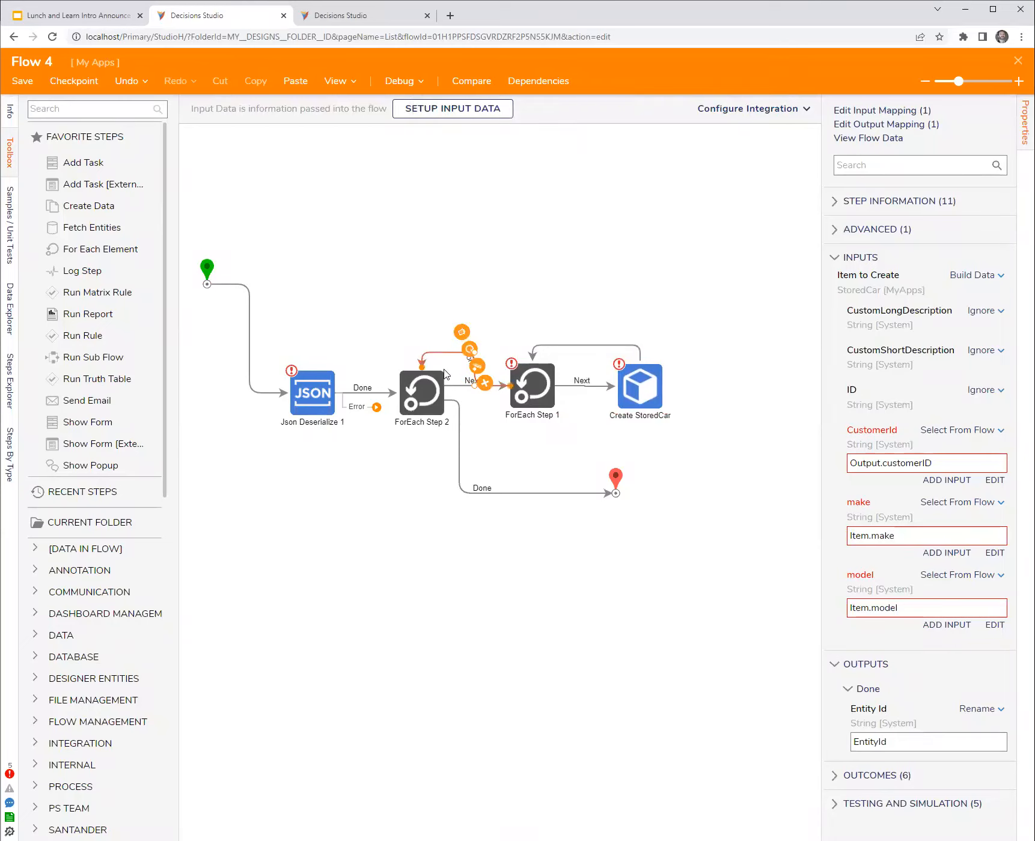
pyautogui.moveTo(510, 385); pyautogui.dragTo(529, 369)
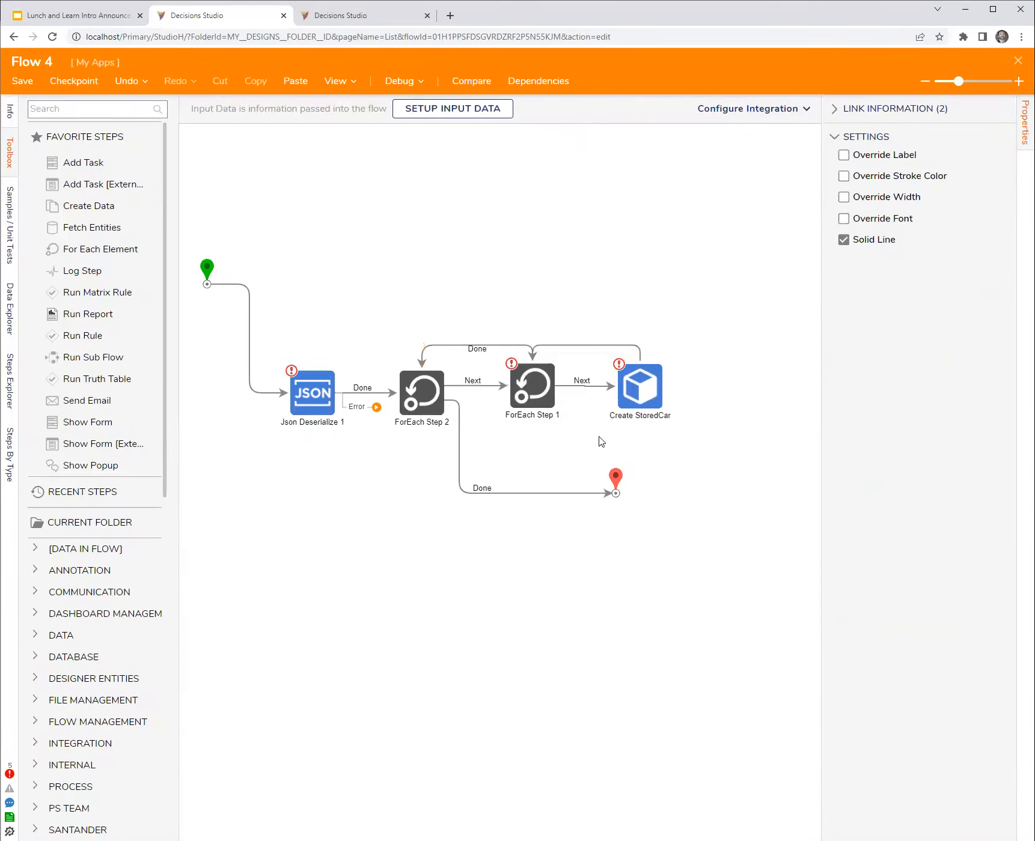
# - Set the Collection input of ForEach Step 1 to EachCustomer.cars
pyautogui.click(546, 382)
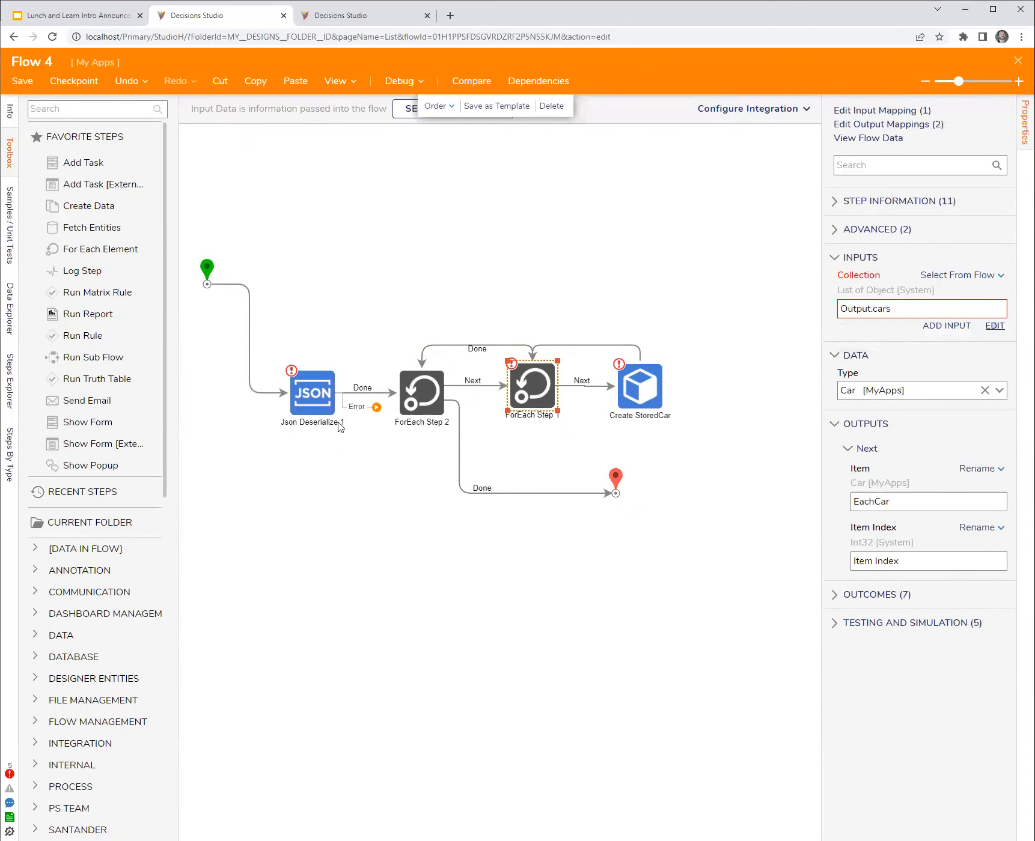
pyautogui.click(995, 326)
pyautogui.click(804, 268)
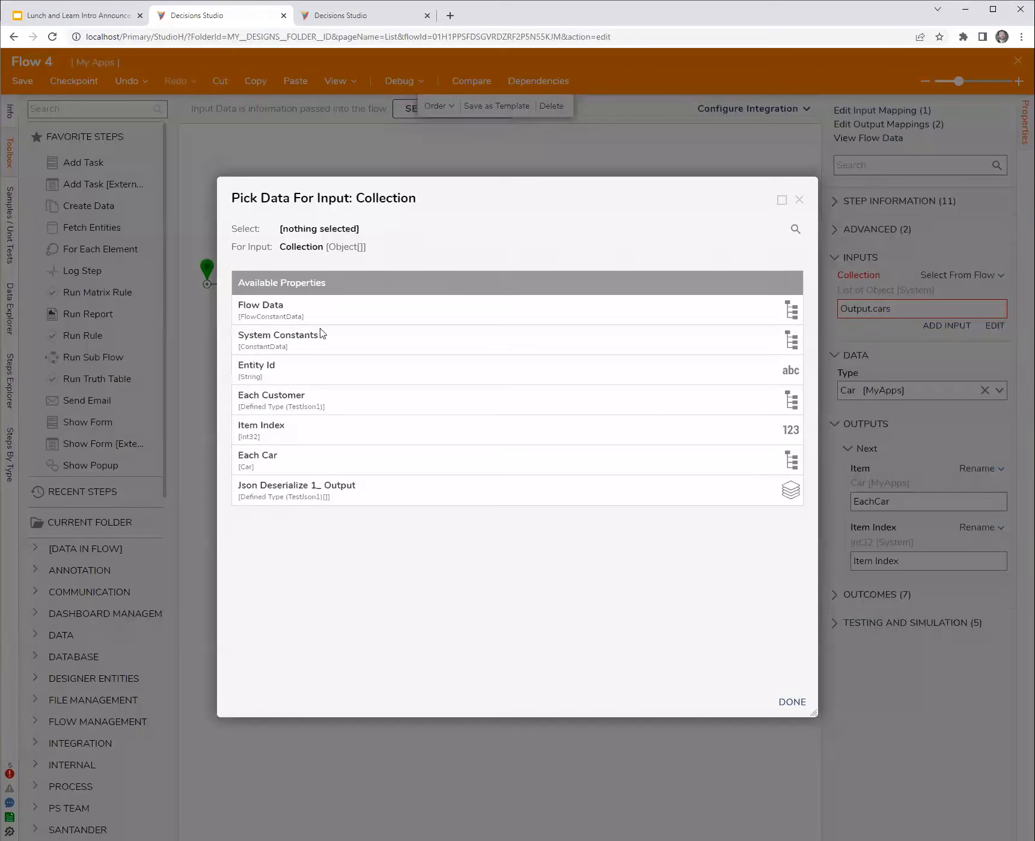
pyautogui.click(255, 404)
pyautogui.click(289, 372)
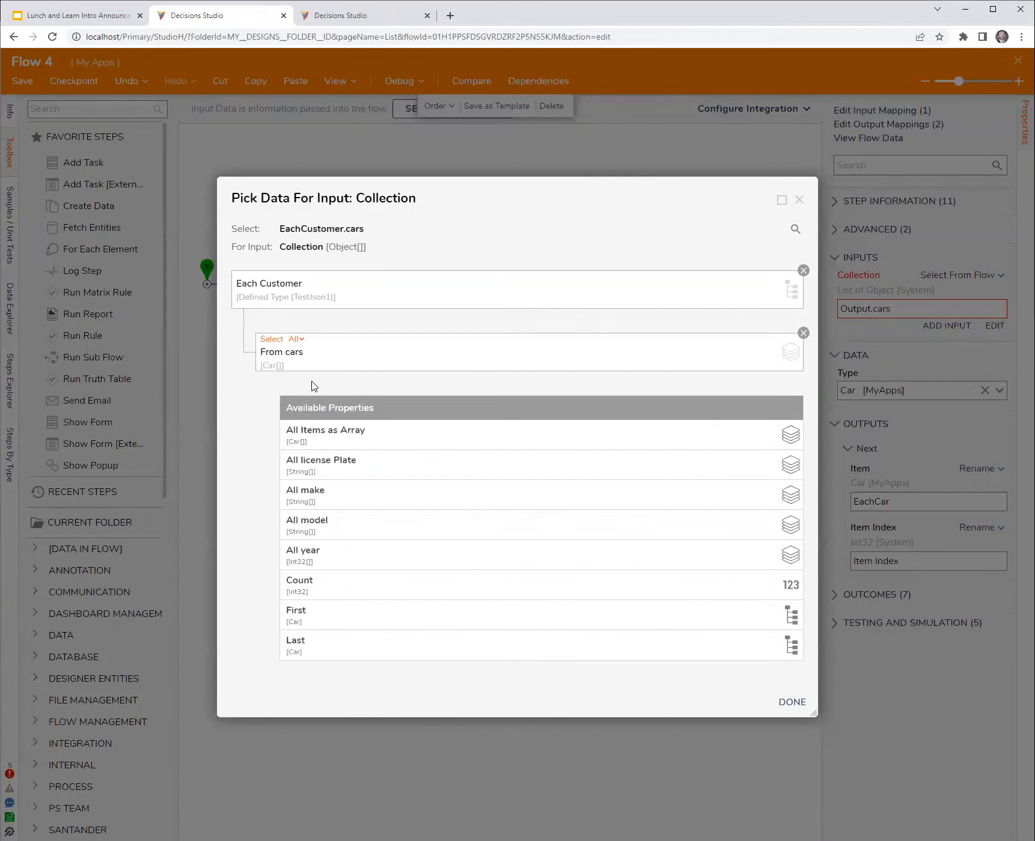
pyautogui.click(792, 702)
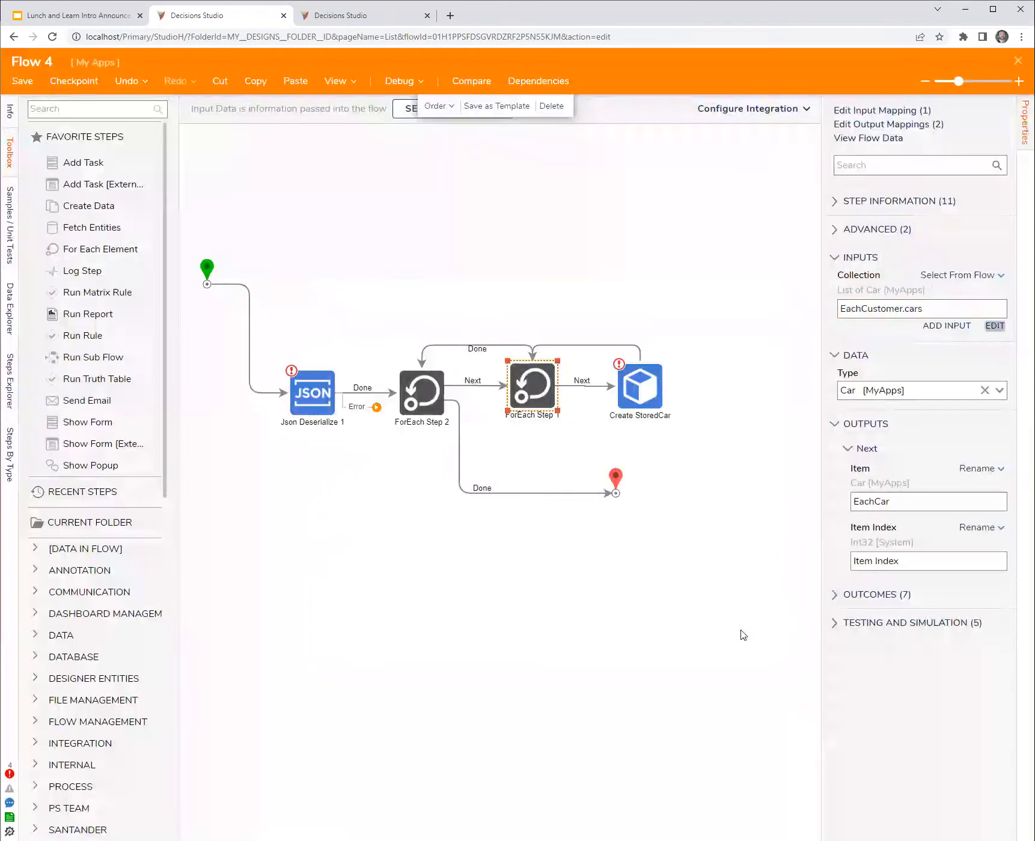
# - Set the CustomerId input of Create StoredCar to EachCustomer.customerID
pyautogui.click(643, 391)
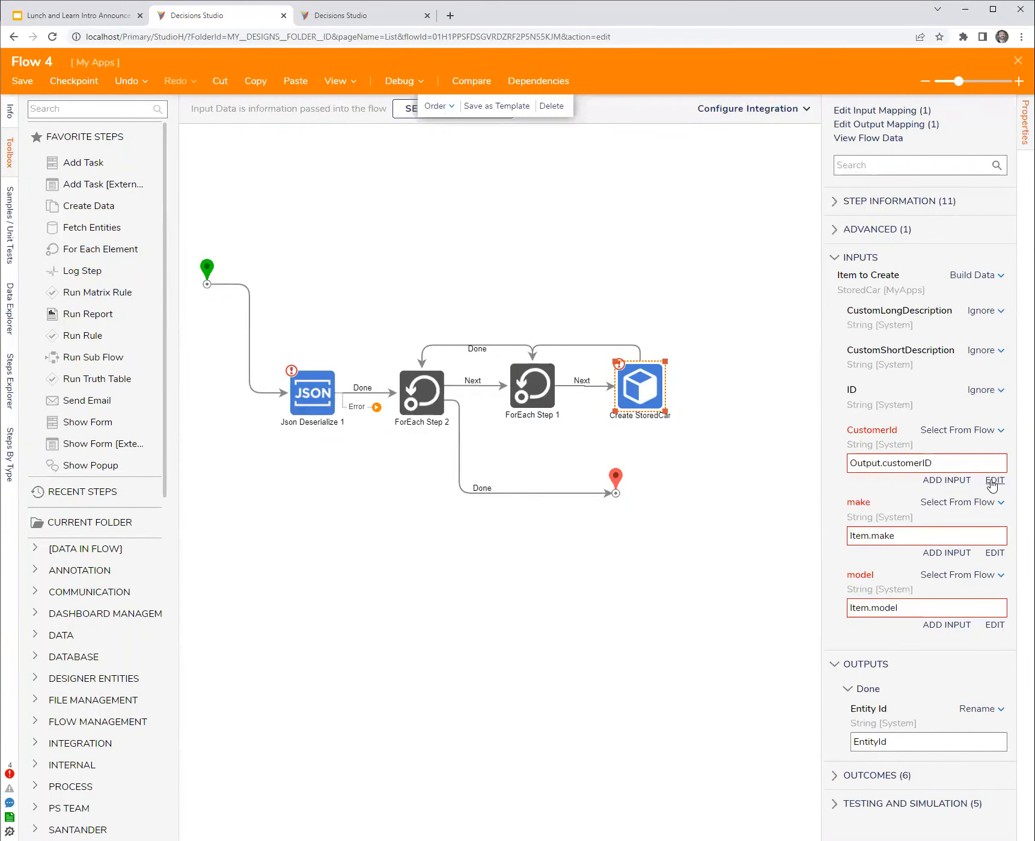
pyautogui.click(992, 480)
pyautogui.click(804, 271)
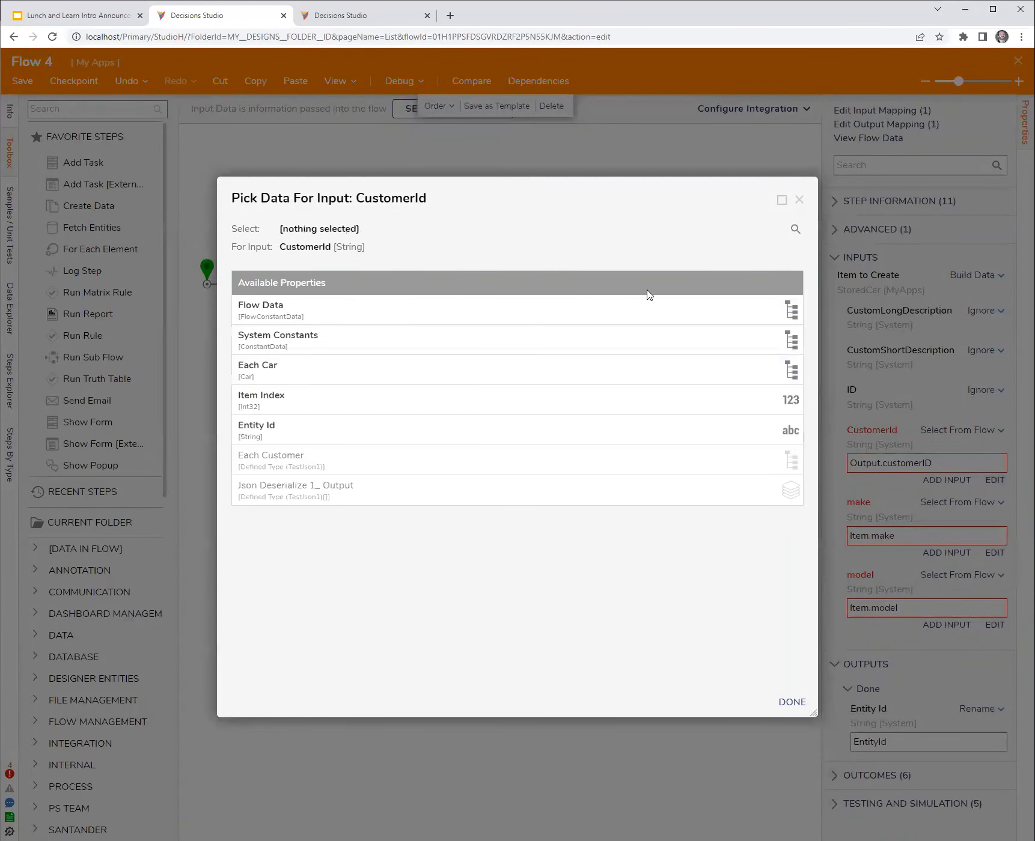
pyautogui.click(238, 375)
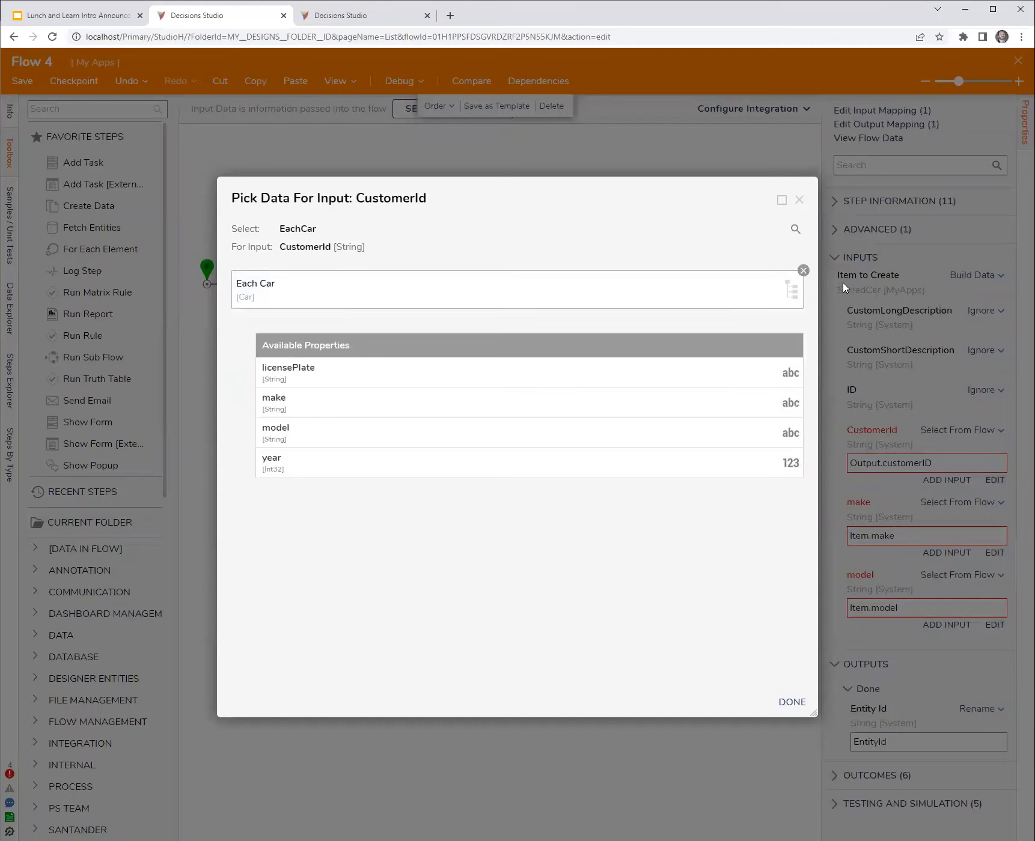
pyautogui.click(803, 271)
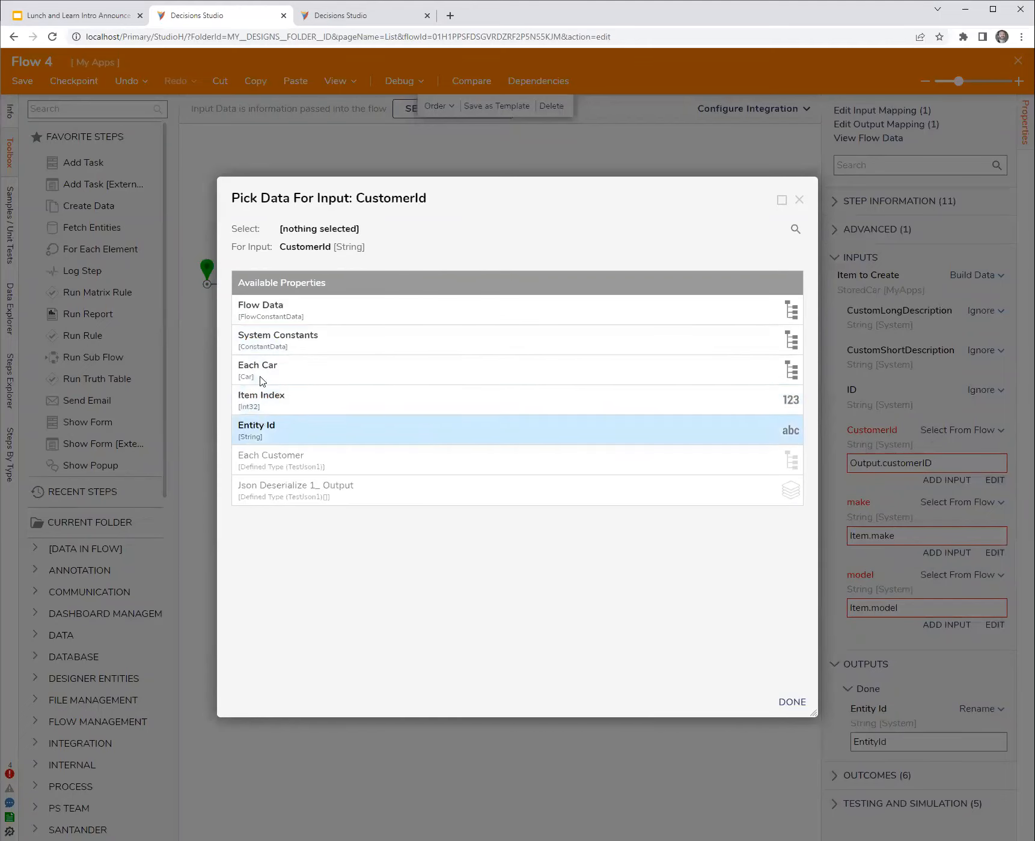
pyautogui.click(259, 459)
pyautogui.click(287, 401)
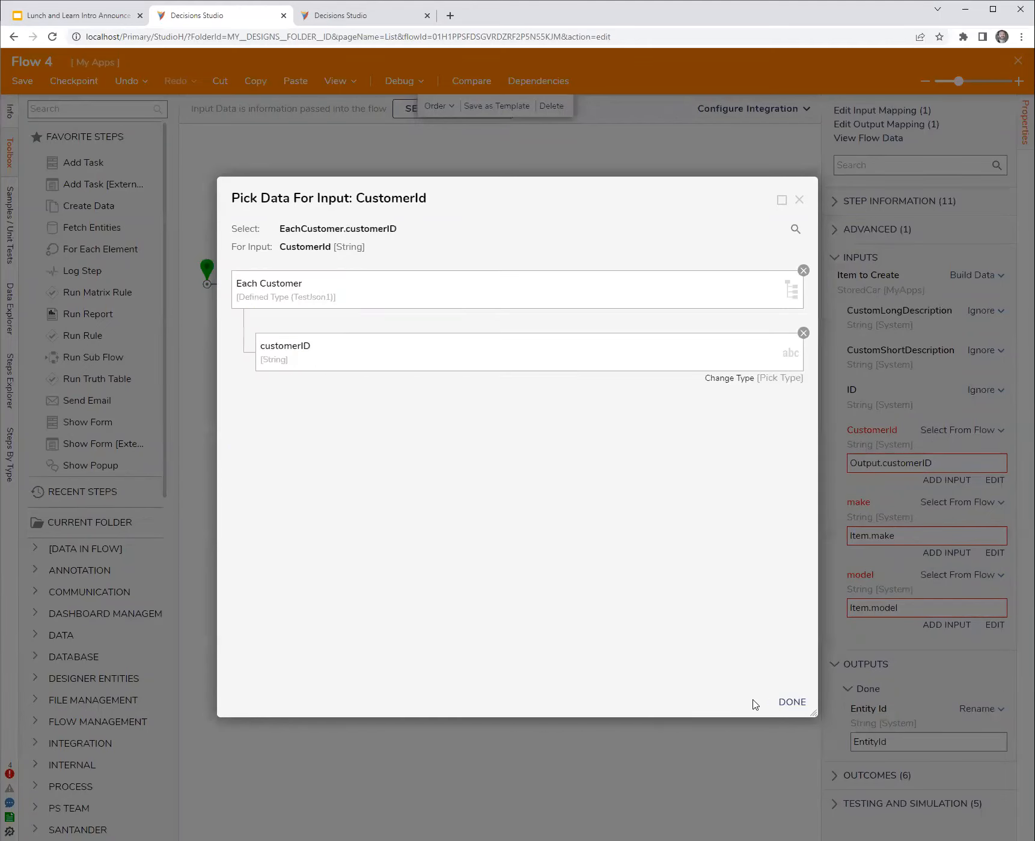
pyautogui.click(792, 702)
# - Map Each Car's make and model to the make and model inputs of Create StoredCar and accept the mapping
pyautogui.click(882, 110)
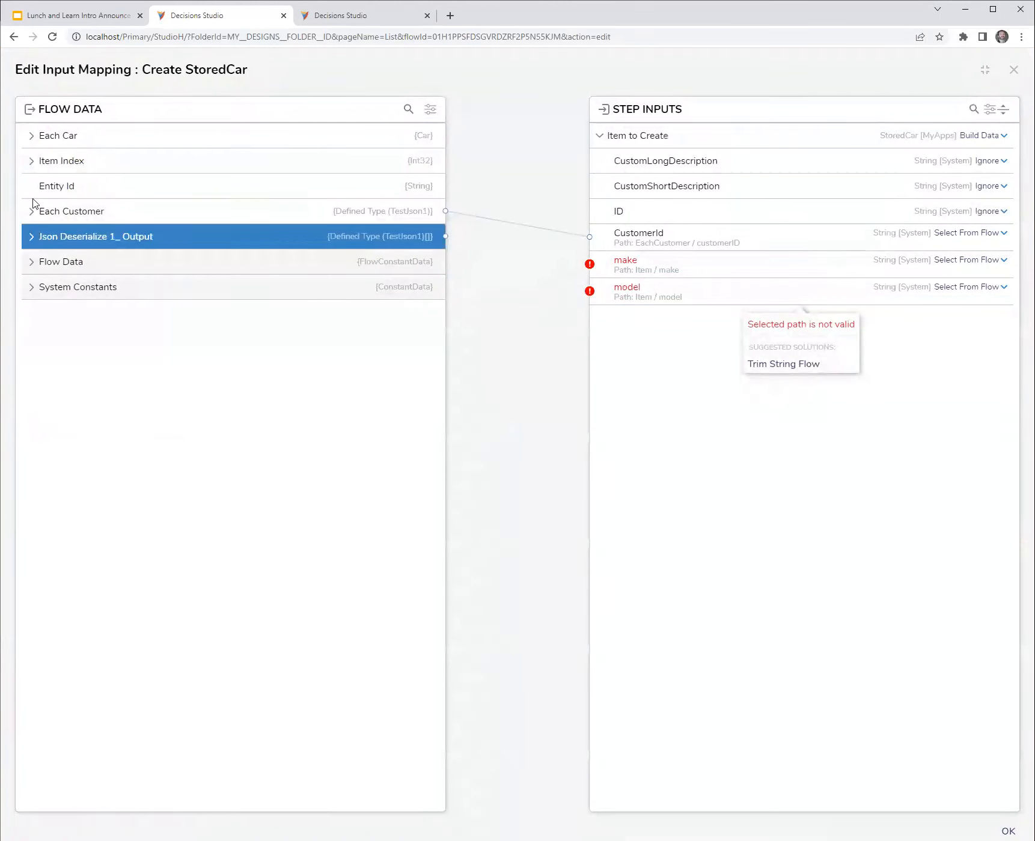
pyautogui.click(32, 136)
pyautogui.moveTo(324, 192); pyautogui.dragTo(576, 265)
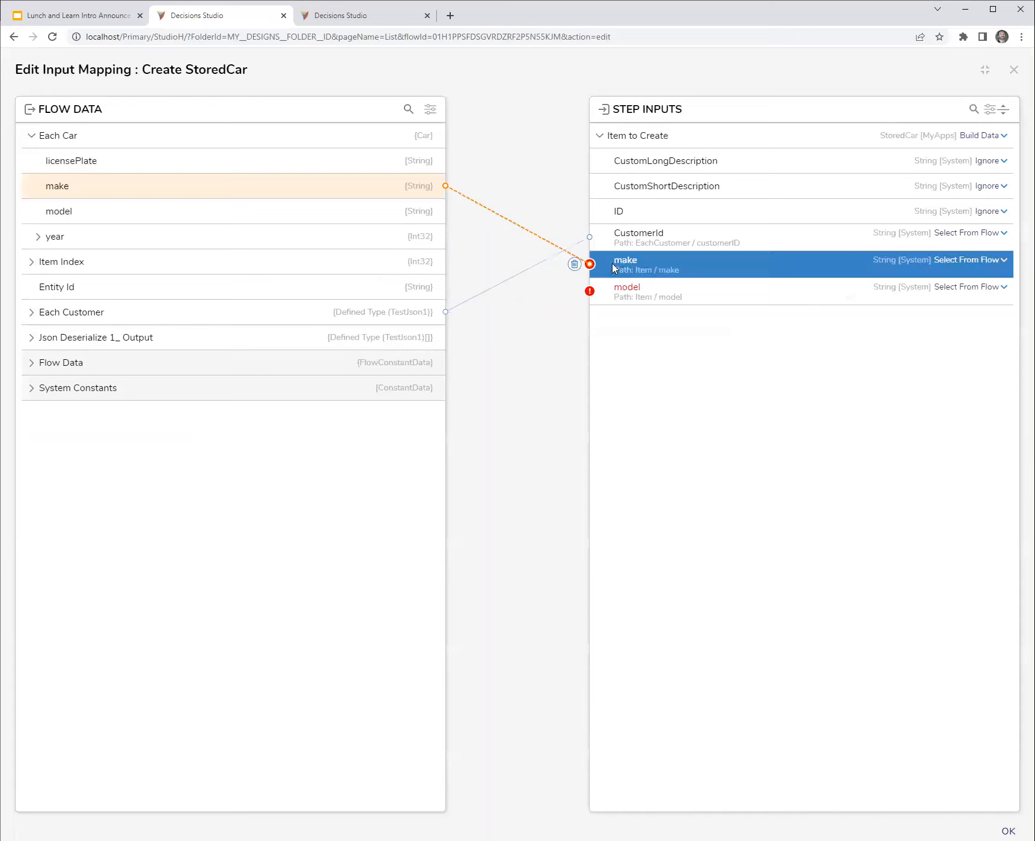
pyautogui.moveTo(379, 214); pyautogui.dragTo(578, 291)
pyautogui.click(1007, 831)
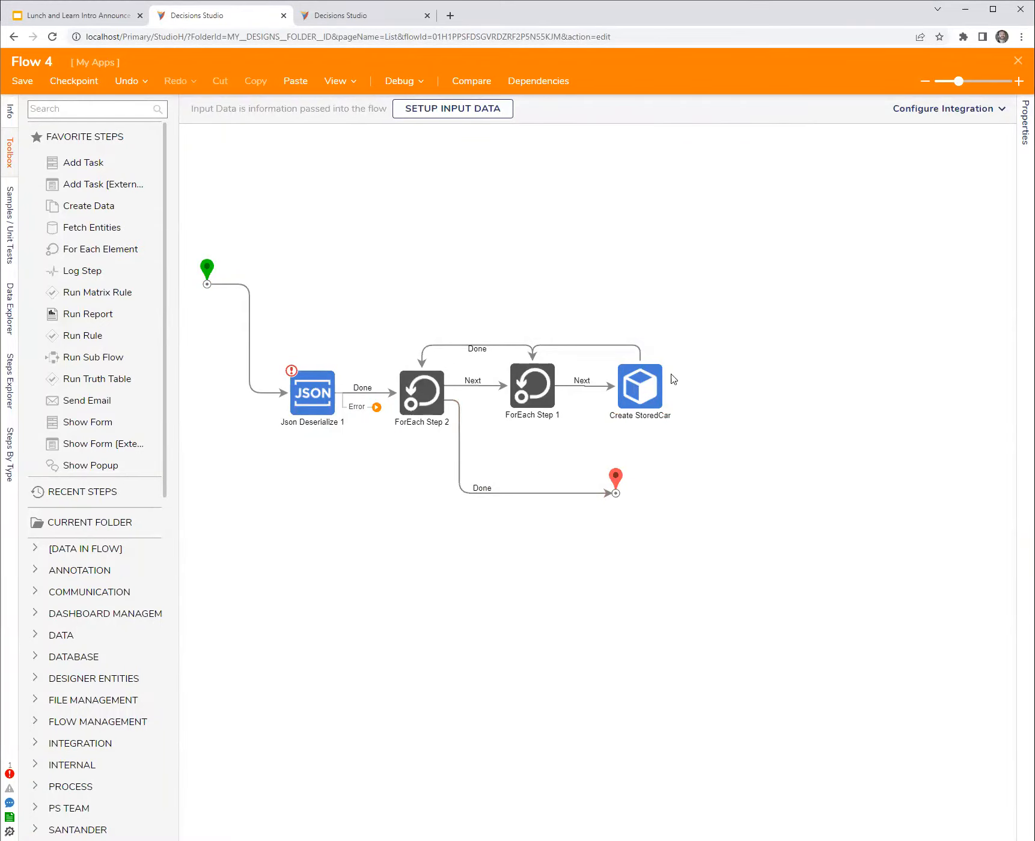
# - Add a Get All StoredCar step from the StoredCar database structure to the empty area below the flow
pyautogui.moveTo(575, 392)
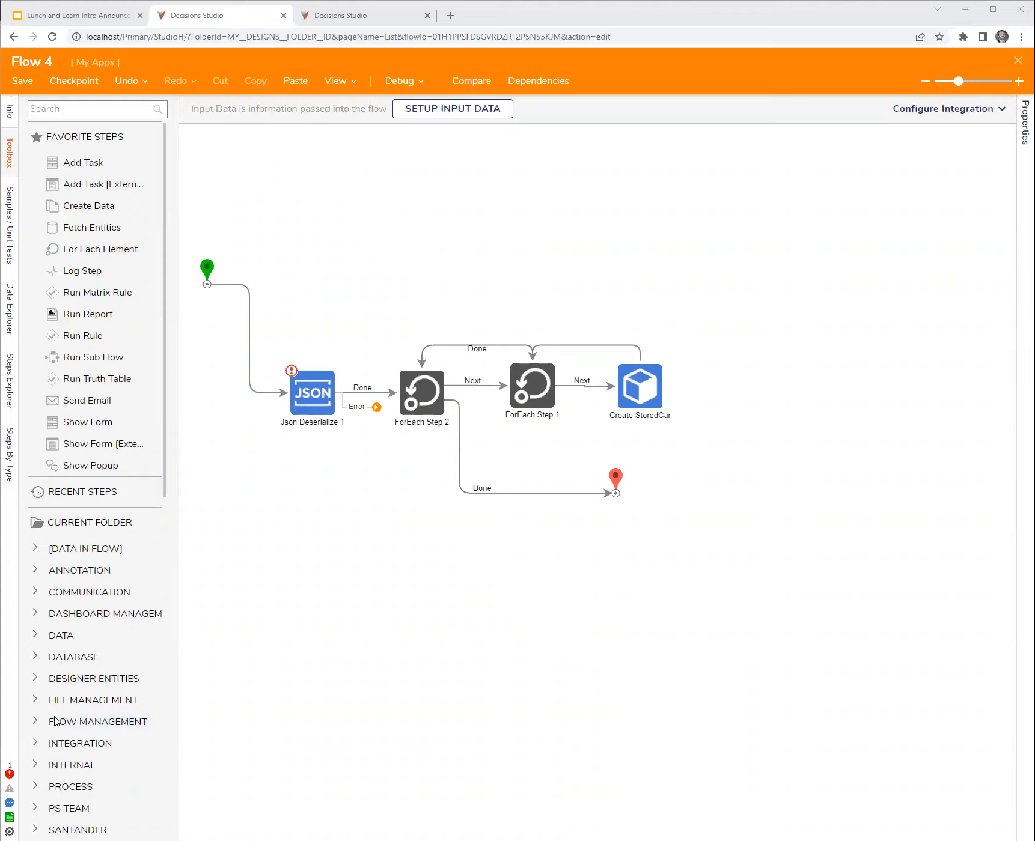
pyautogui.scroll(-10, 54, 721)
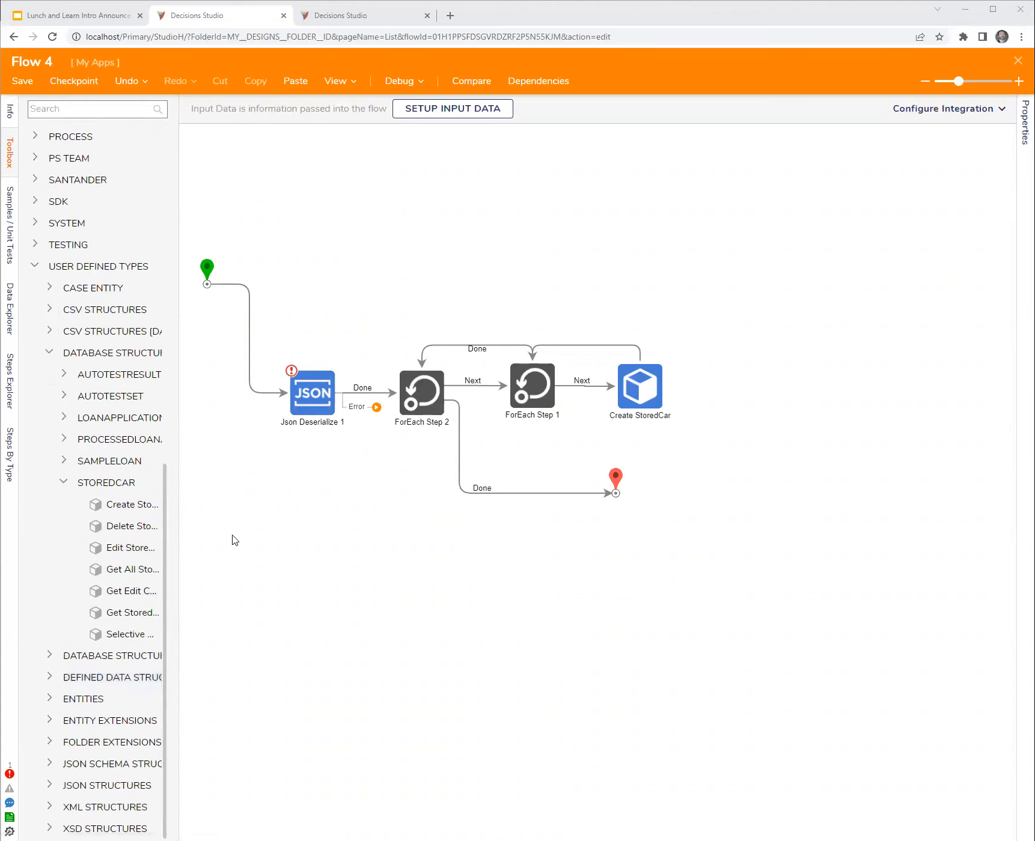
pyautogui.moveTo(177, 595); pyautogui.dragTo(224, 592)
pyautogui.moveTo(127, 578); pyautogui.dragTo(379, 590)
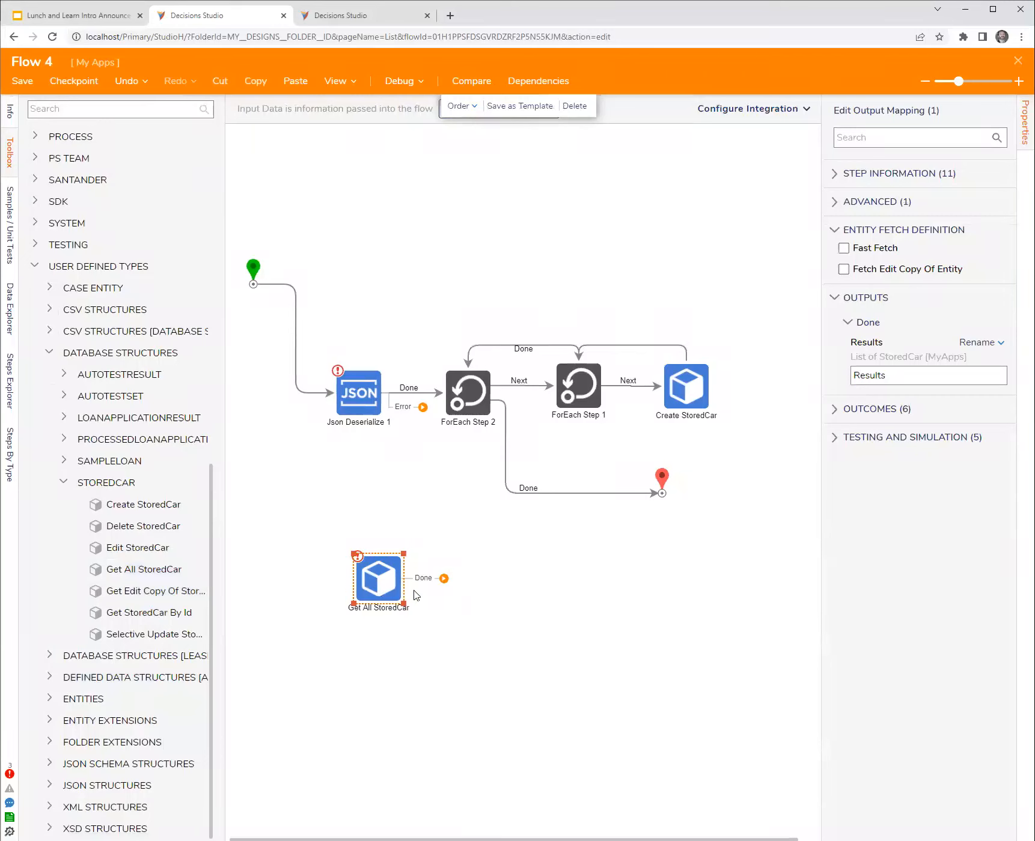
# - Set Cache Outcomes to Global on the Get All StoredCar step and shift the step slightly up and left
pyautogui.click(837, 411)
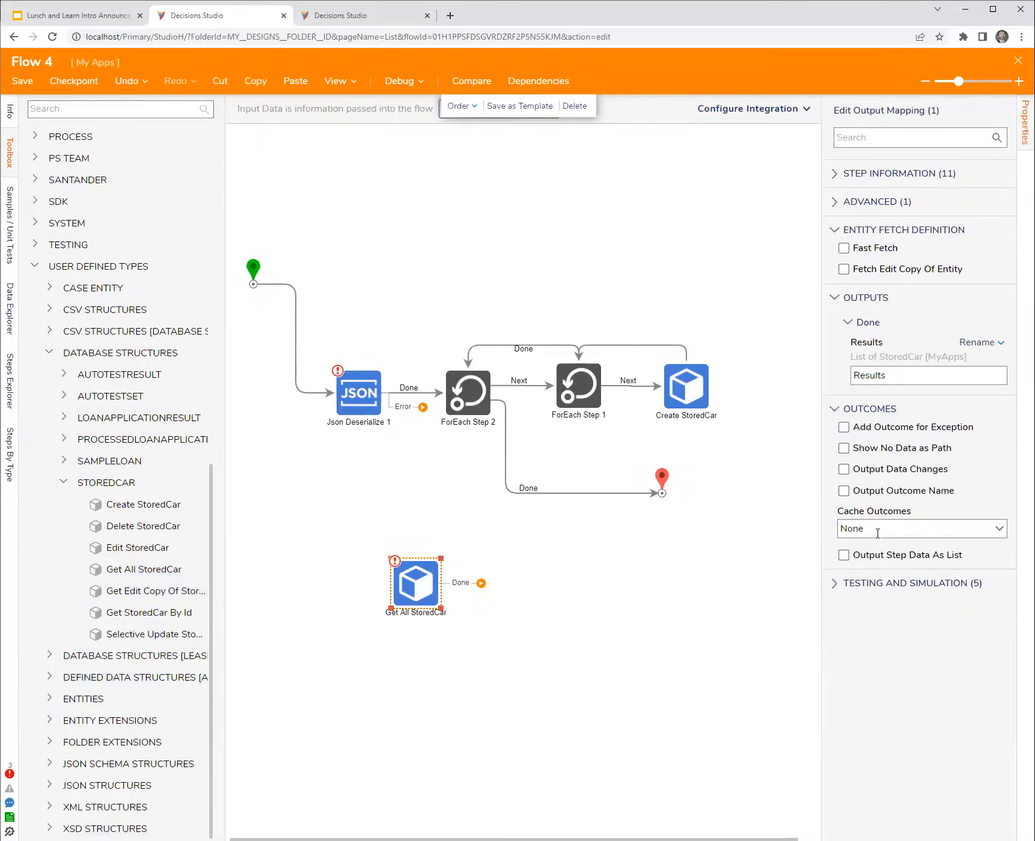
pyautogui.click(921, 529)
pyautogui.click(853, 554)
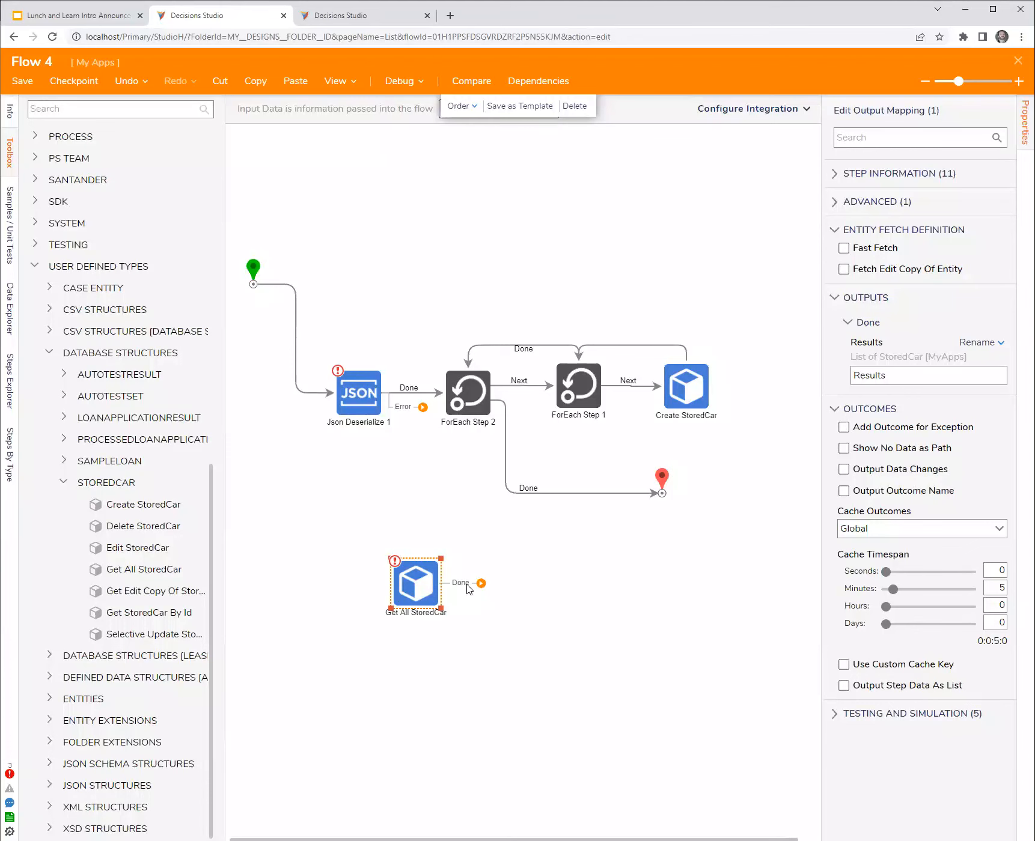
pyautogui.moveTo(416, 592); pyautogui.dragTo(396, 568)
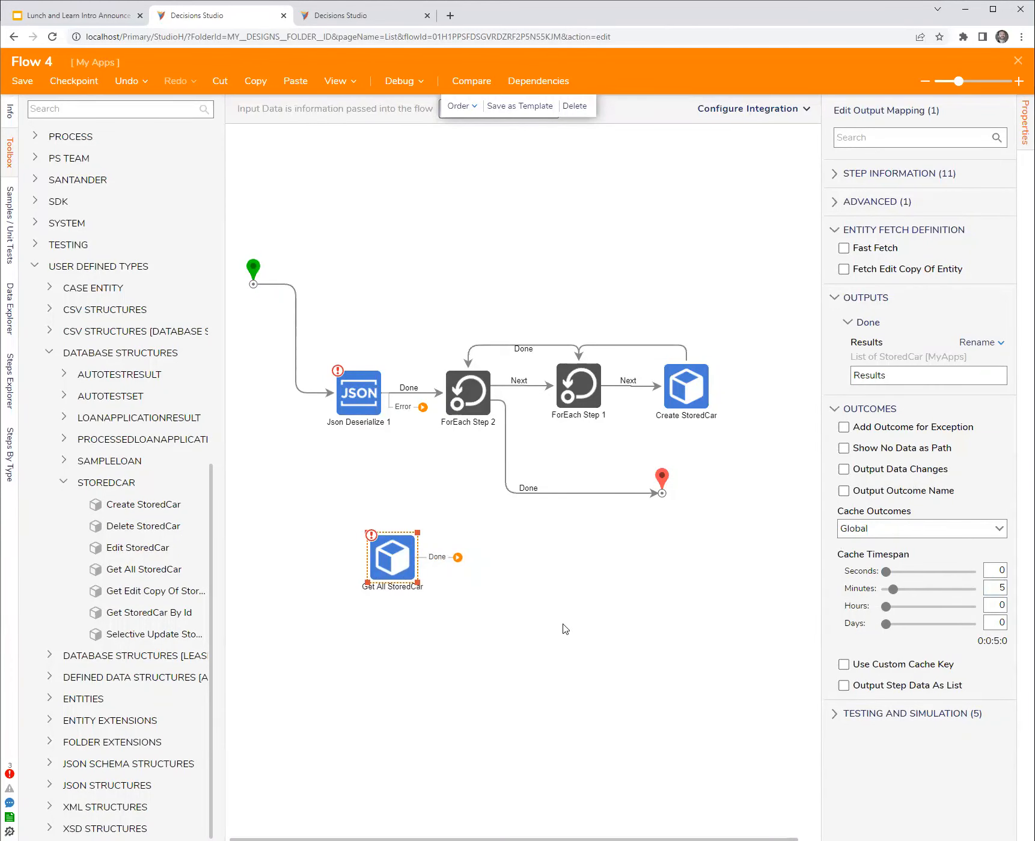
# - Add a Fetch Entities step beside Get All StoredCar and set its type name to StoredCar [MyApps]
pyautogui.scroll(10, 150, 577)
pyautogui.moveTo(91, 227); pyautogui.dragTo(545, 604)
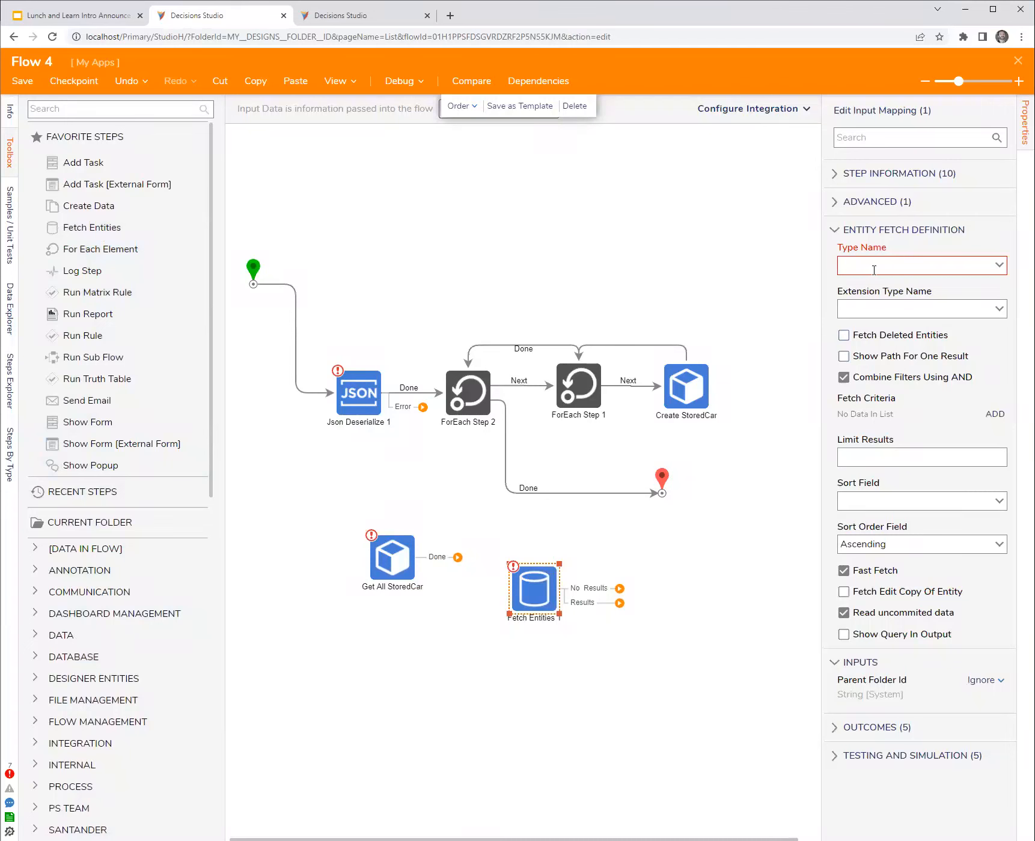
pyautogui.click(874, 270)
pyautogui.write('stored')
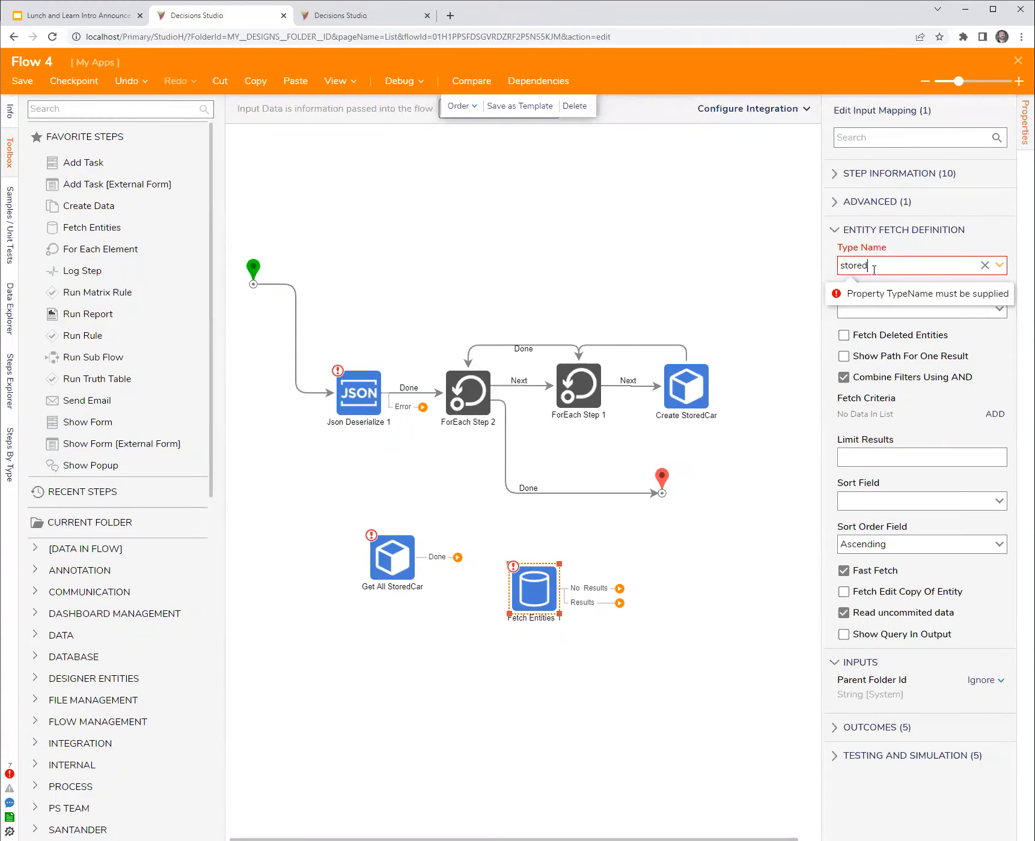
pyautogui.click(880, 282)
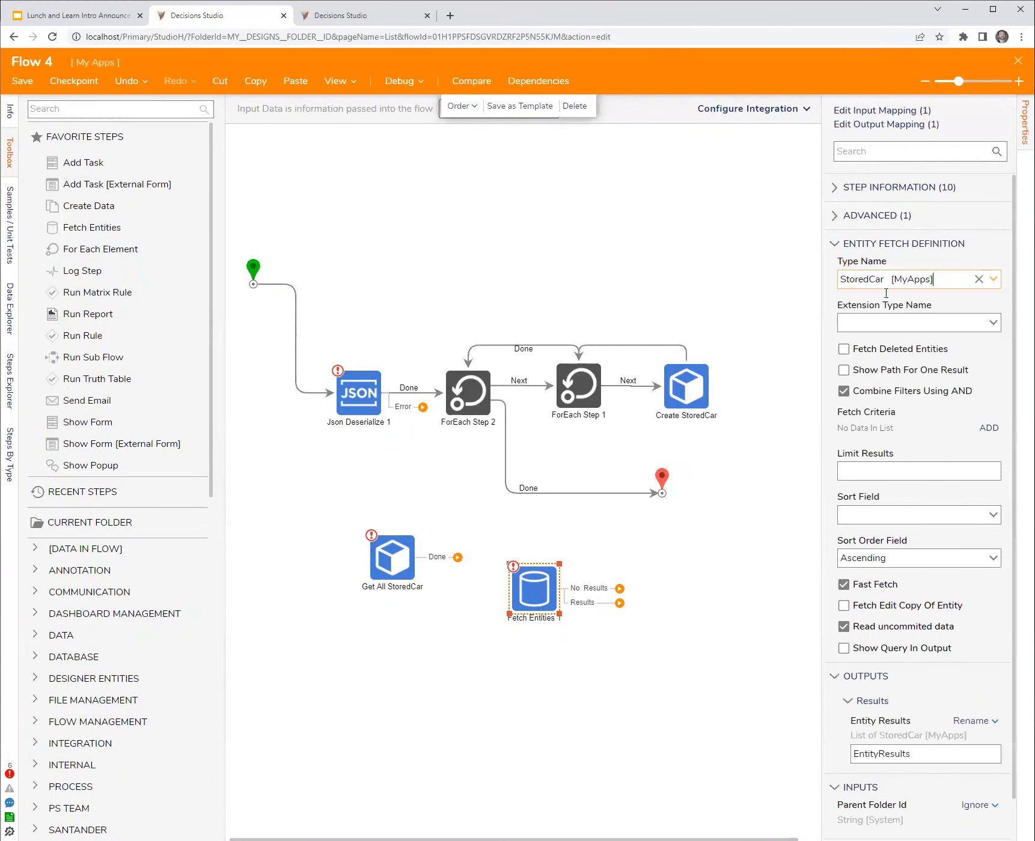
# - Add a fetch criterion to the Fetch Entities step matching the _CustomerId field with Equals, and check the resulting inputs
pyautogui.click(989, 428)
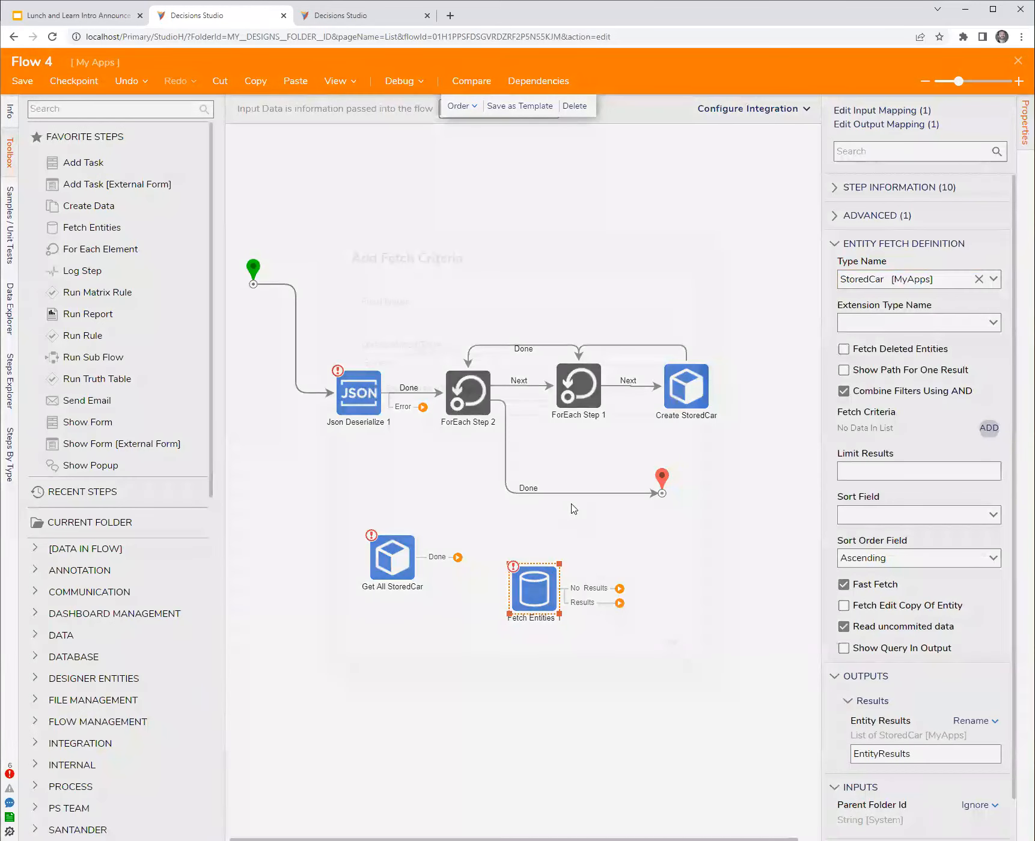
pyautogui.write('cus')
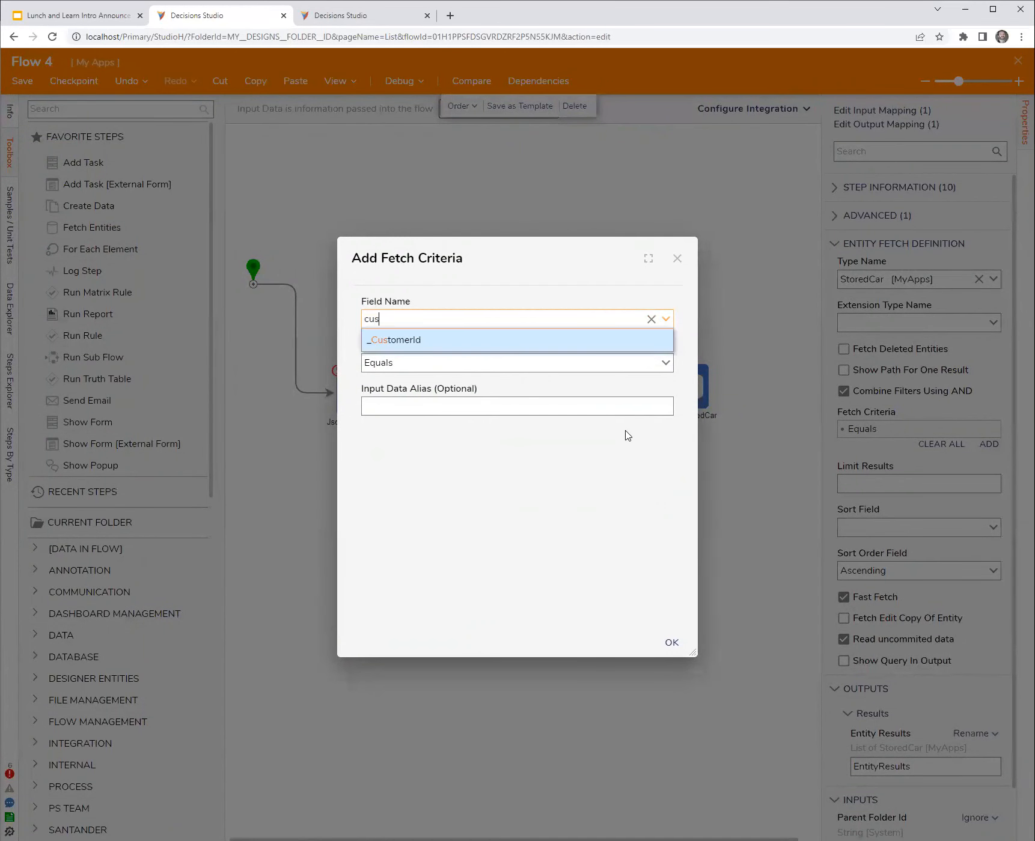
pyautogui.click(468, 342)
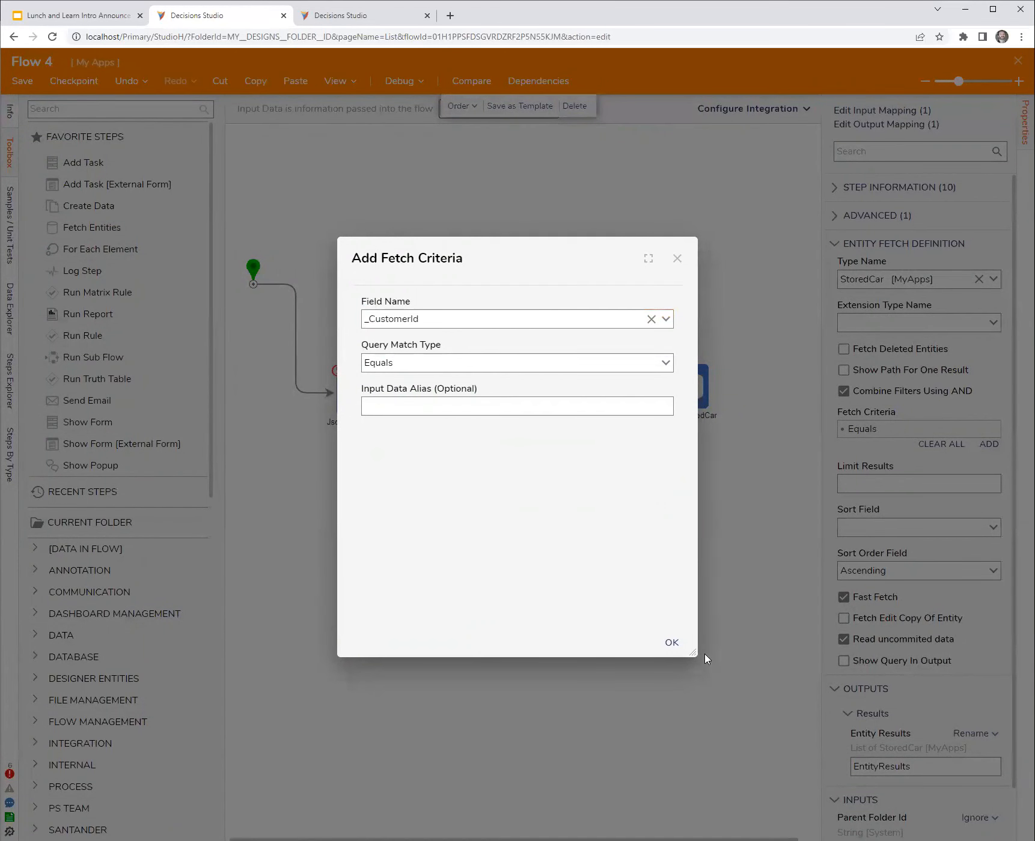
pyautogui.click(678, 648)
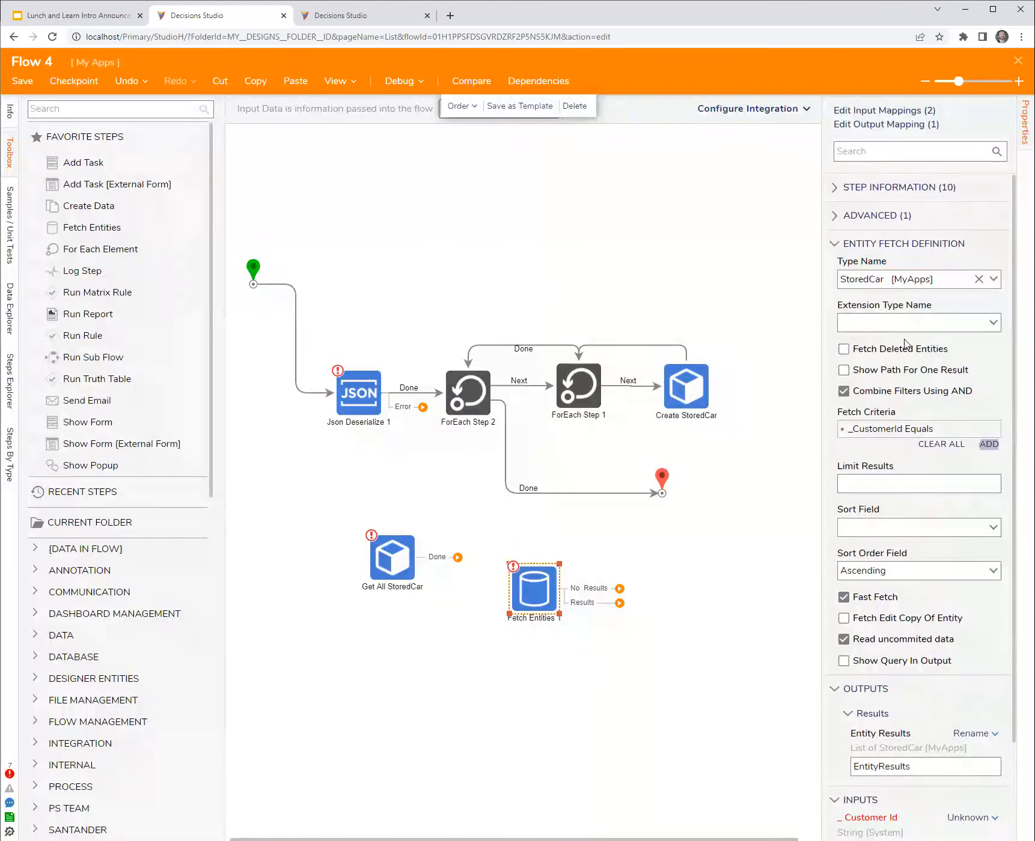
pyautogui.scroll(-2, 913, 391)
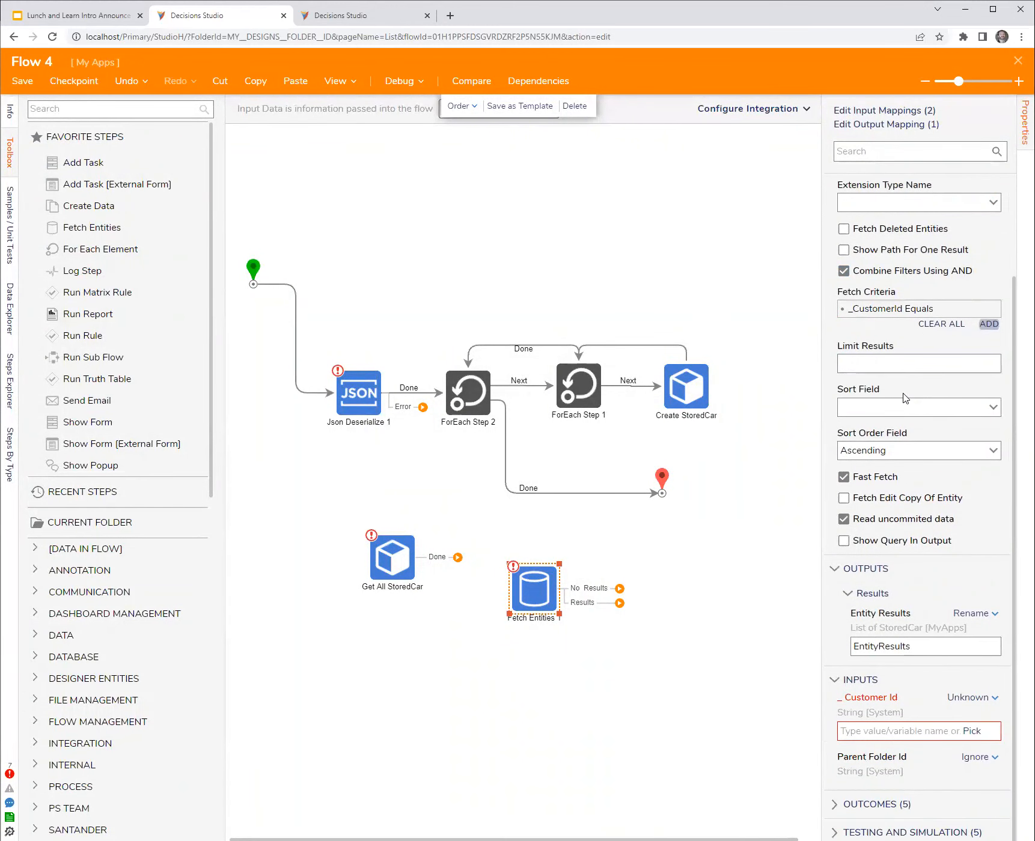
pyautogui.scroll(2, 839, 282)
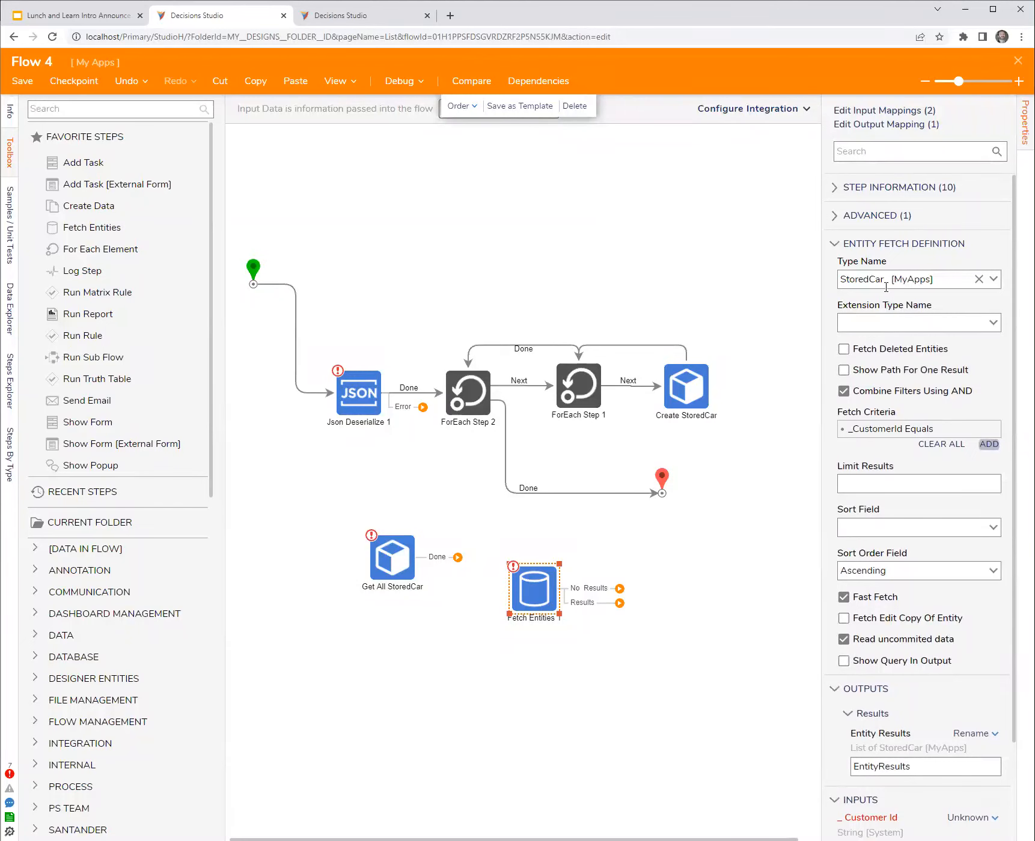
pyautogui.scroll(-2, 890, 350)
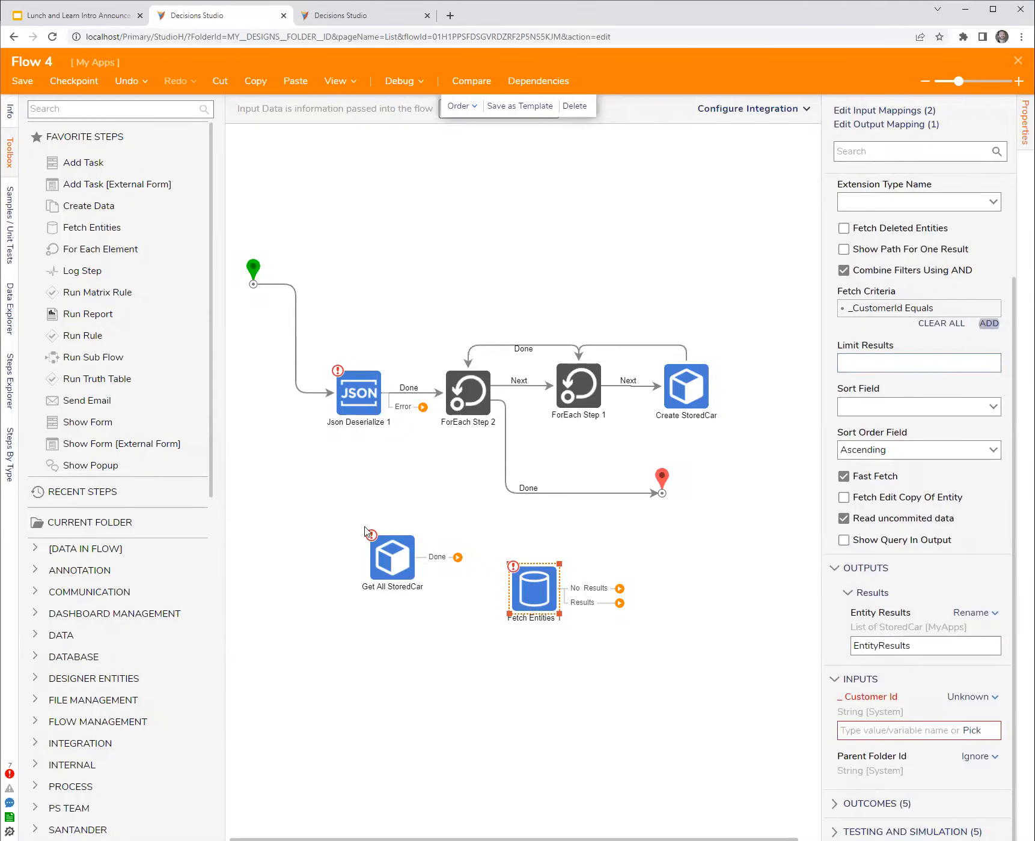
# - Move the Get All StoredCar and Fetch Entities steps up and left, closer beneath the main flow
pyautogui.moveTo(365, 528); pyautogui.dragTo(316, 484)
pyautogui.moveTo(535, 598); pyautogui.dragTo(476, 562)
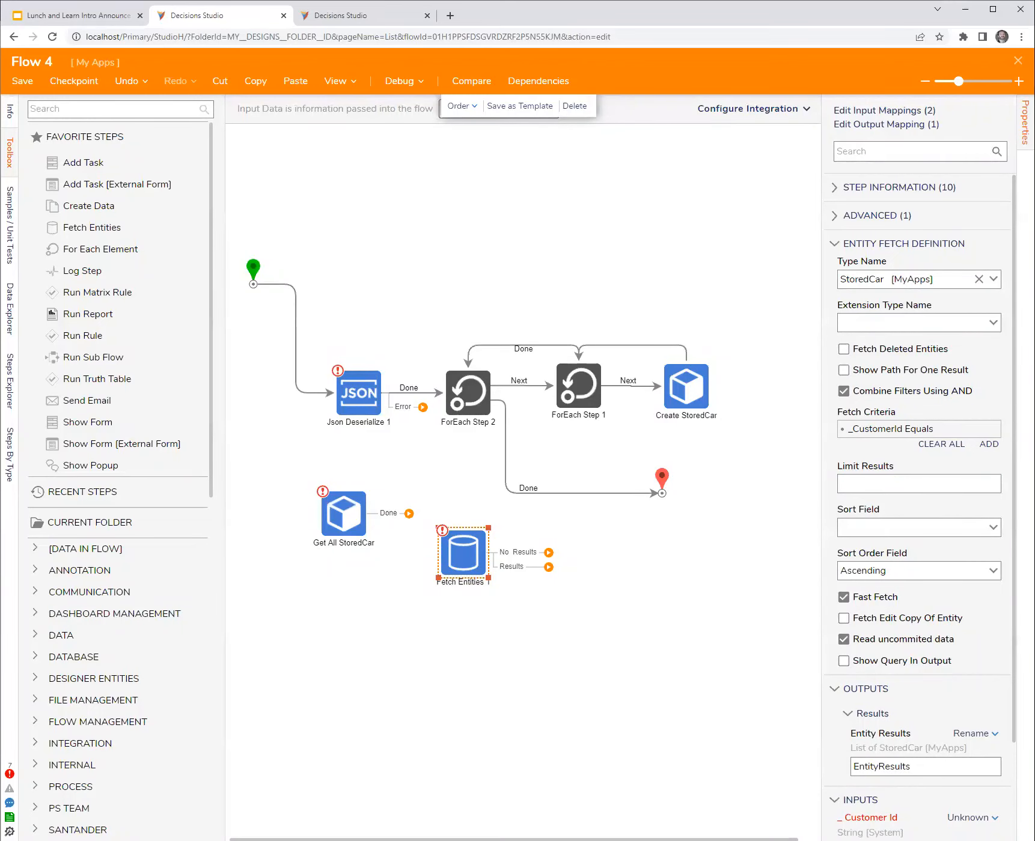
pyautogui.hotkey('alt', 'Tab')
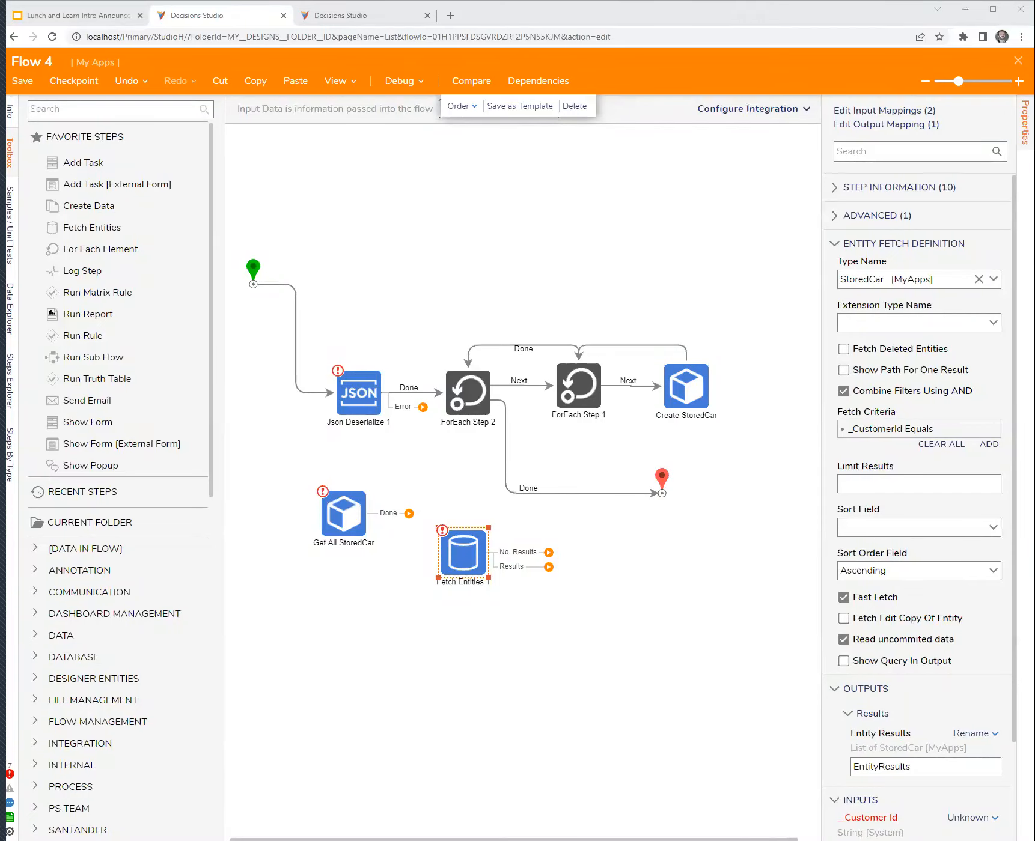
pyautogui.click(352, 671)
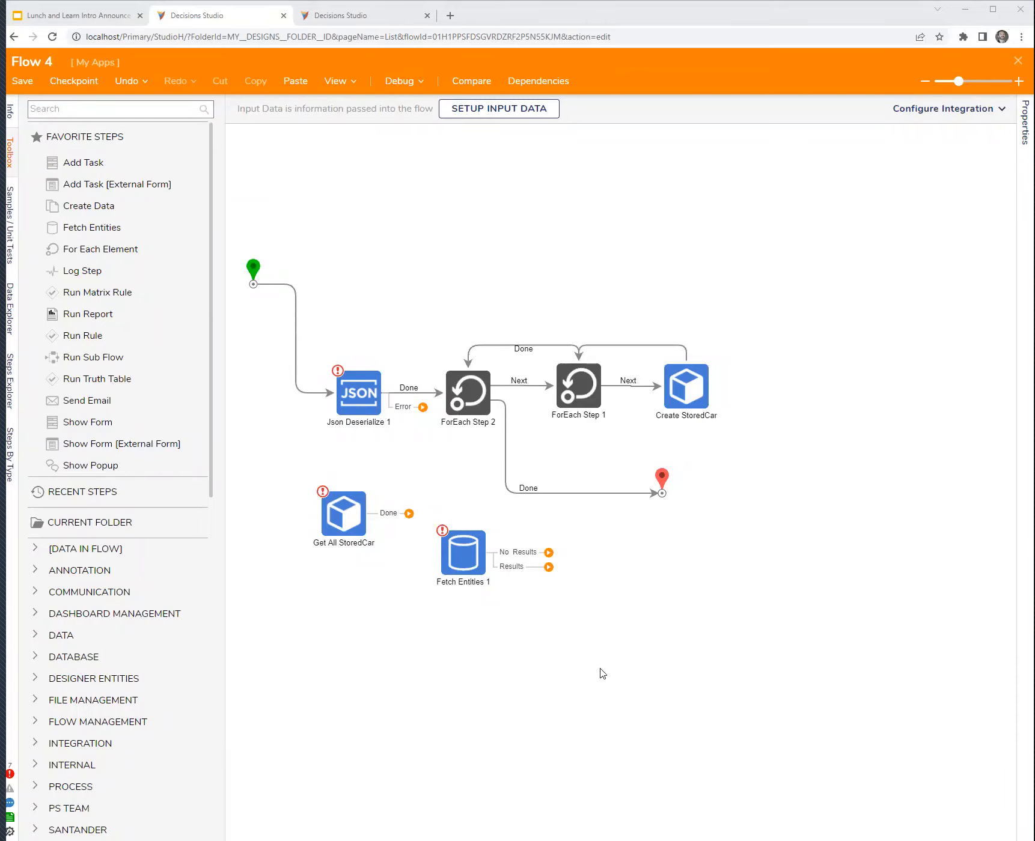
pyautogui.hotkey('alt', 'Tab')
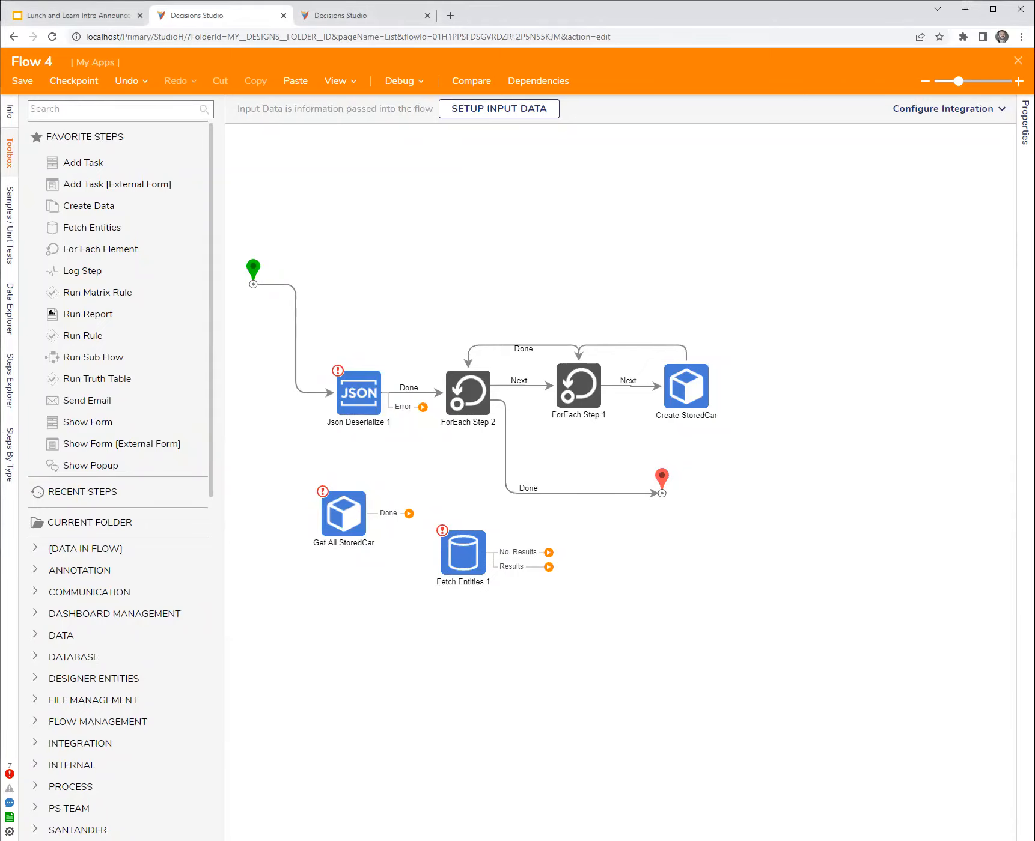
pyautogui.hotkey('alt', 'Tab')
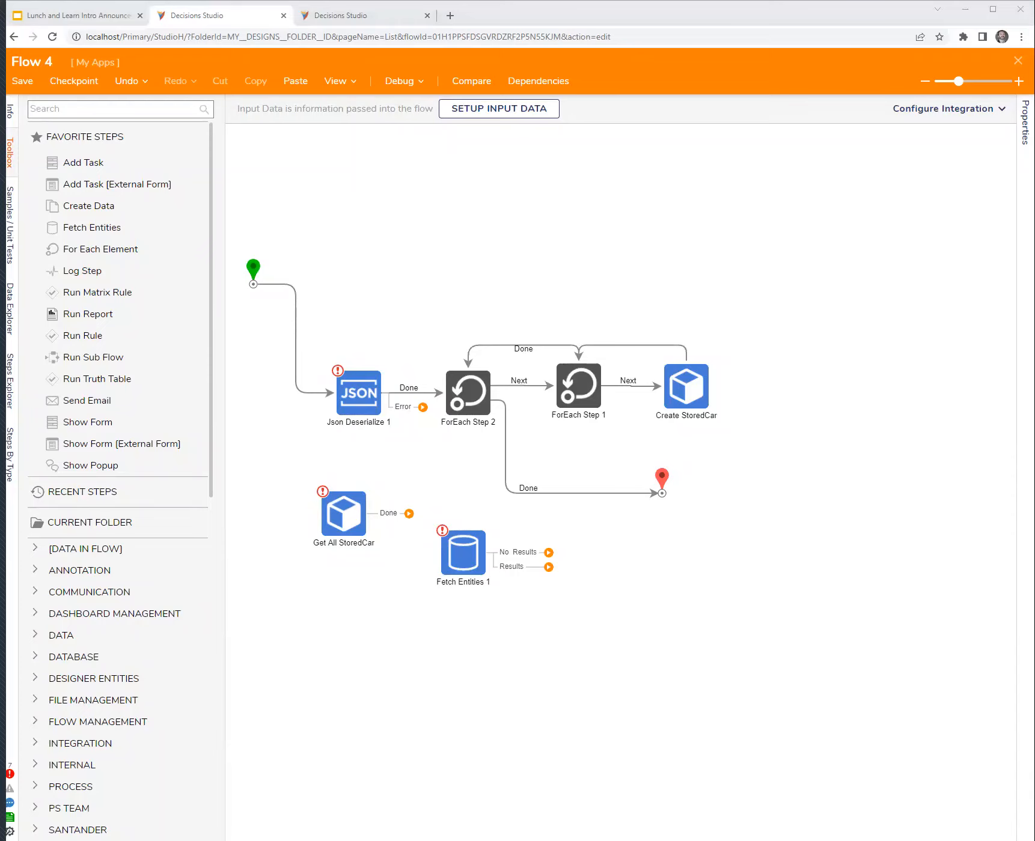
pyautogui.click(510, 733)
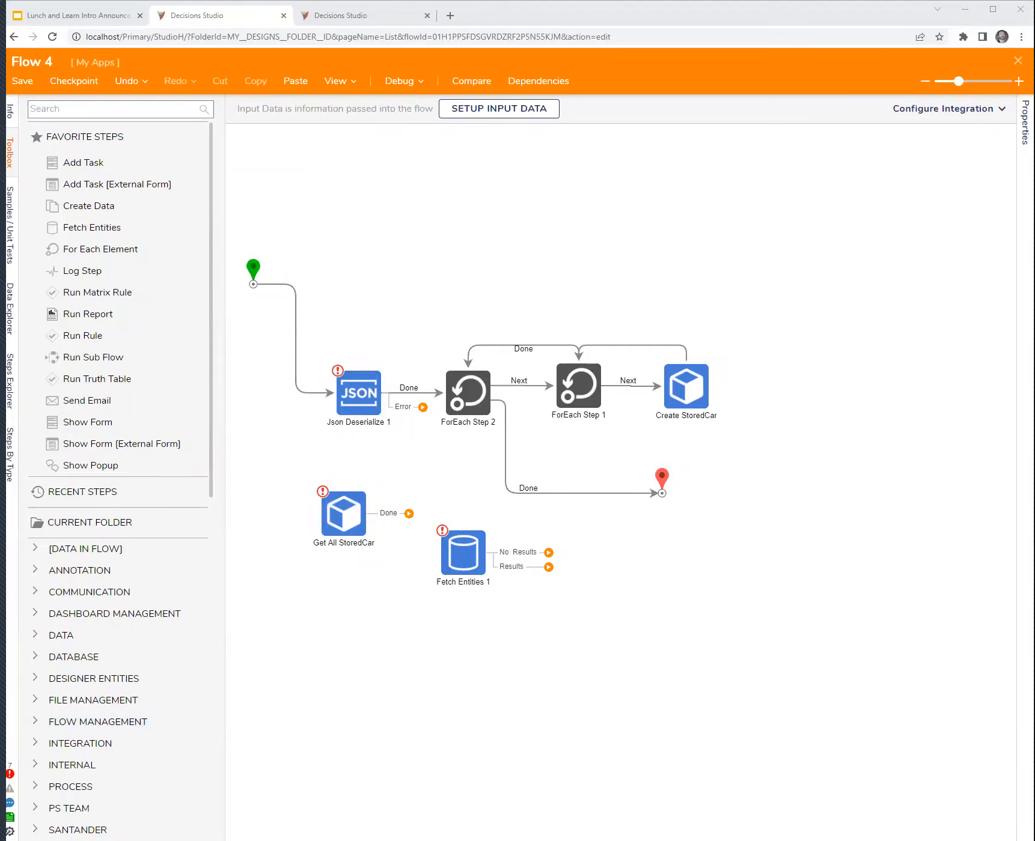
# - Switch to the Lunch and Learn Intro presentation in Google Slides to show the upcoming session schedule
pyautogui.click(102, 17)
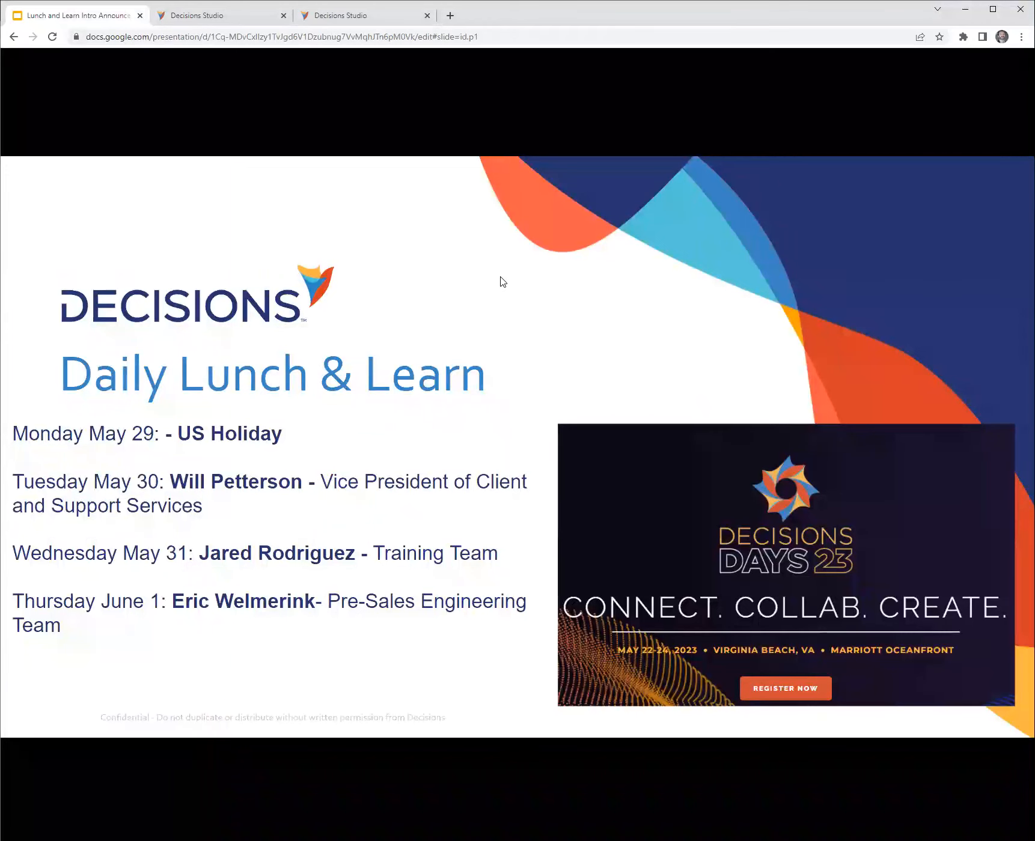